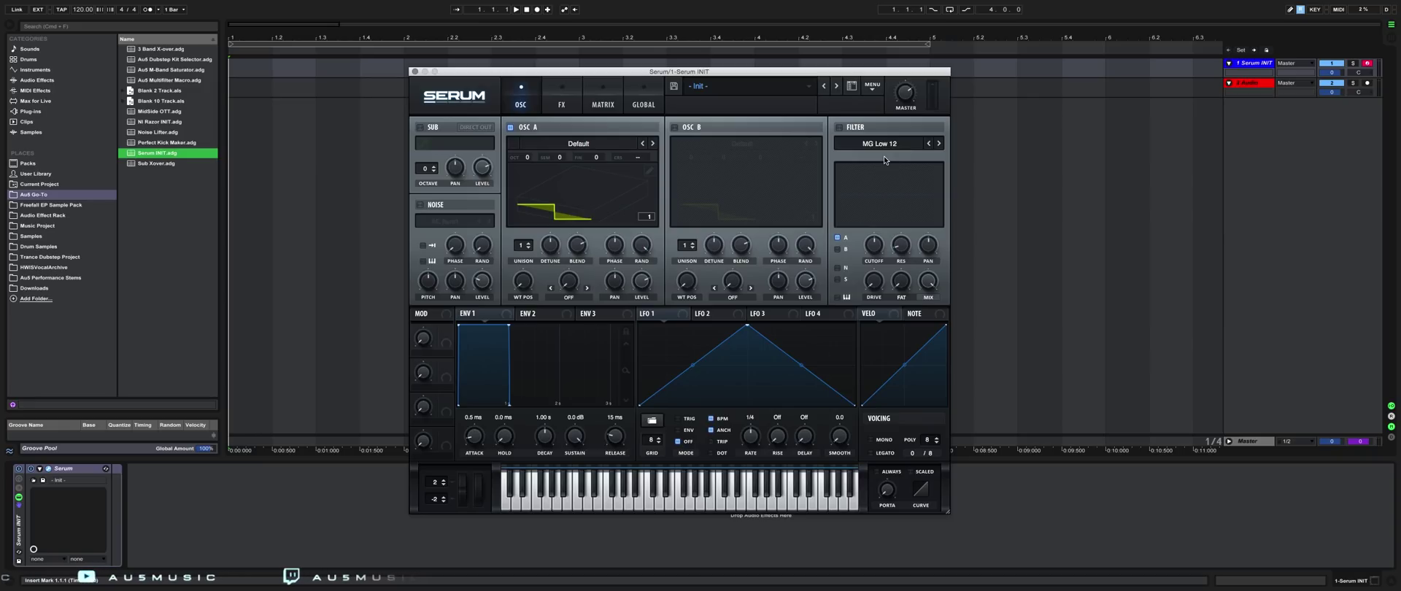
Step: Draw a stepped, square-like shape into OSC A's wavetable in the Table Editor
{"action": "left_click", "coordinate": [648, 170]}
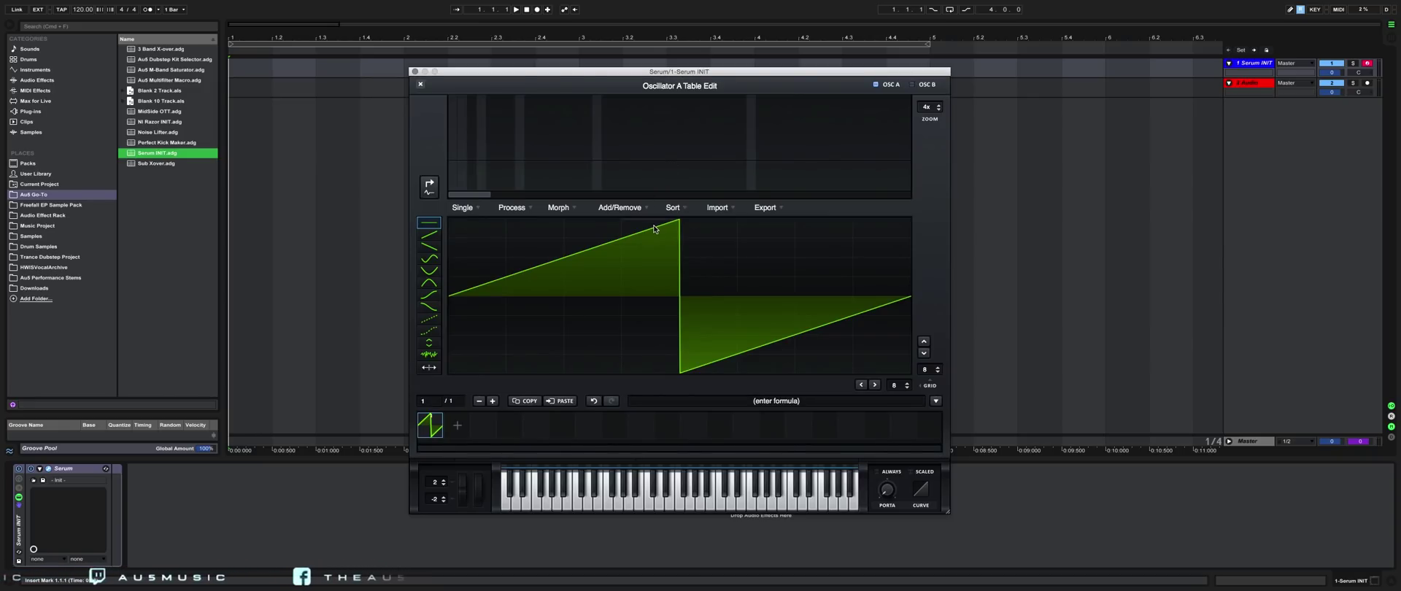
{"action": "left_click_drag", "start_coordinate": [677, 221], "coordinate": [449, 220]}
{"action": "mouse_move", "coordinate": [737, 369]}
{"action": "left_mouse_down"}
{"action": "mouse_move", "coordinate": [695, 405]}
{"action": "mouse_move", "coordinate": [1033, 449]}
{"action": "left_mouse_up"}
Step: Back on the main page, set OSC A unison to 10 voices with 0.11 detune
{"action": "left_click", "coordinate": [421, 84]}
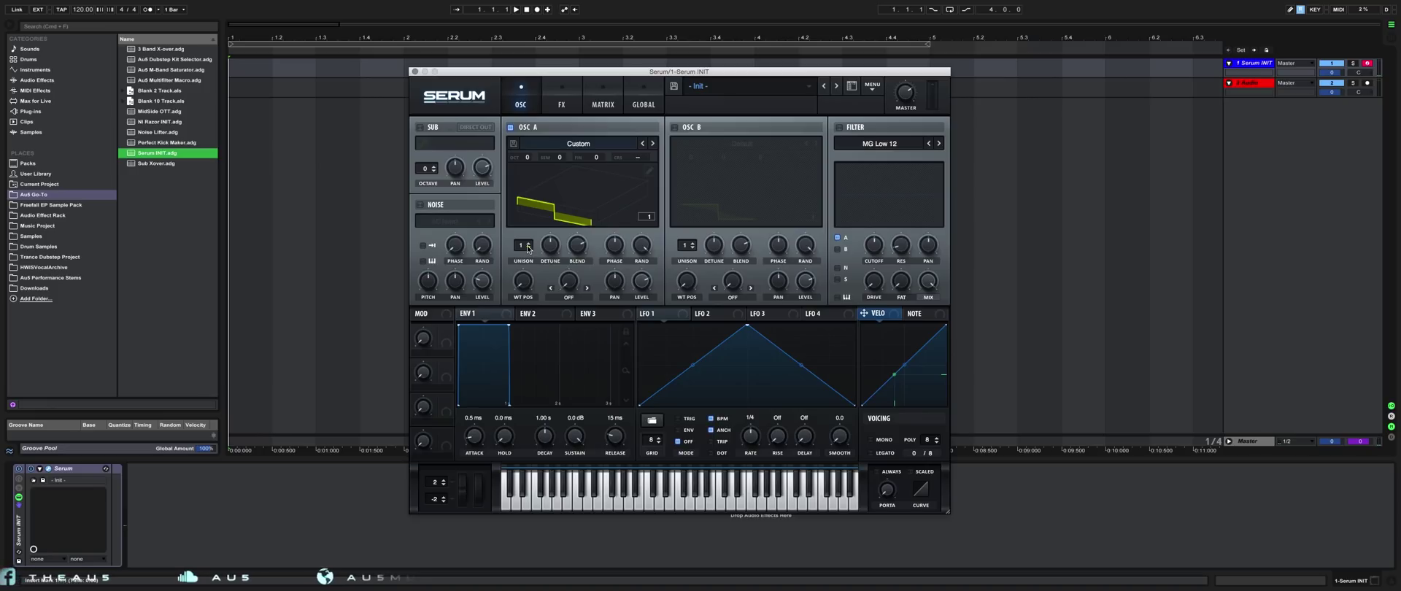
{"action": "left_click_drag", "start_coordinate": [531, 250], "coordinate": [532, 157]}
{"action": "left_click_drag", "start_coordinate": [550, 247], "coordinate": [552, 264]}
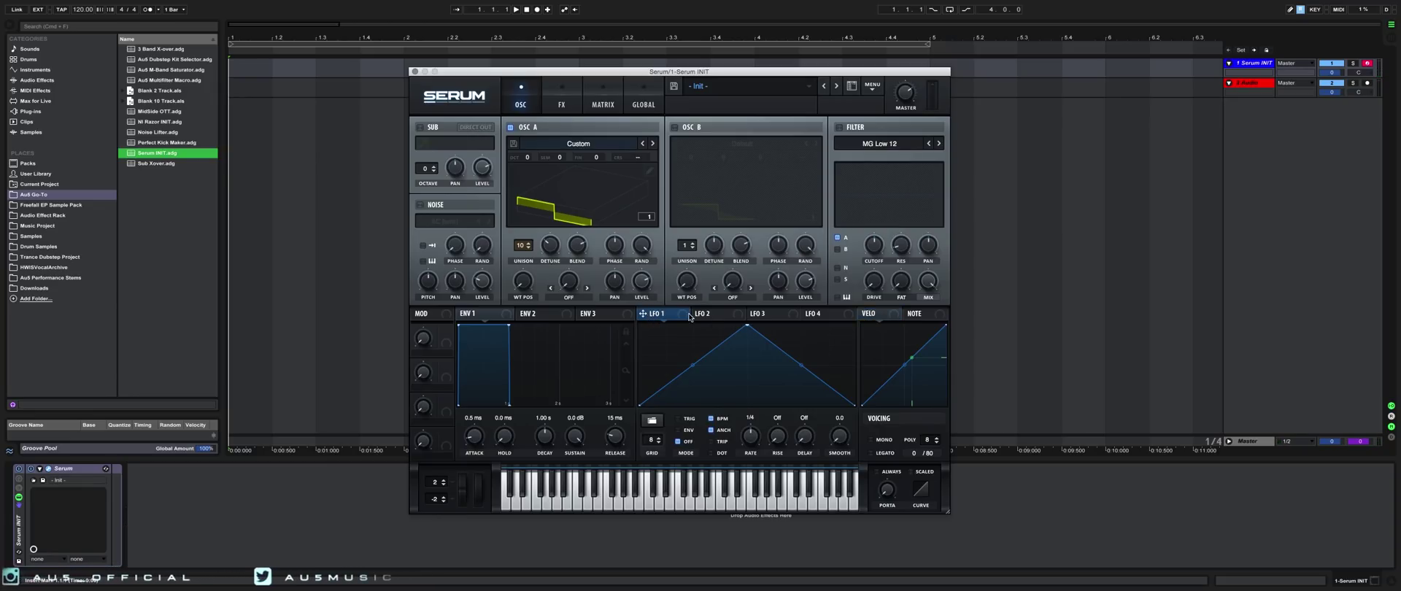
Step: Route LFO 1 to OSC A's WT POS, reshape it into a falling ramp, and set RATE to 2 bar
{"action": "left_click_drag", "start_coordinate": [644, 316], "coordinate": [523, 281]}
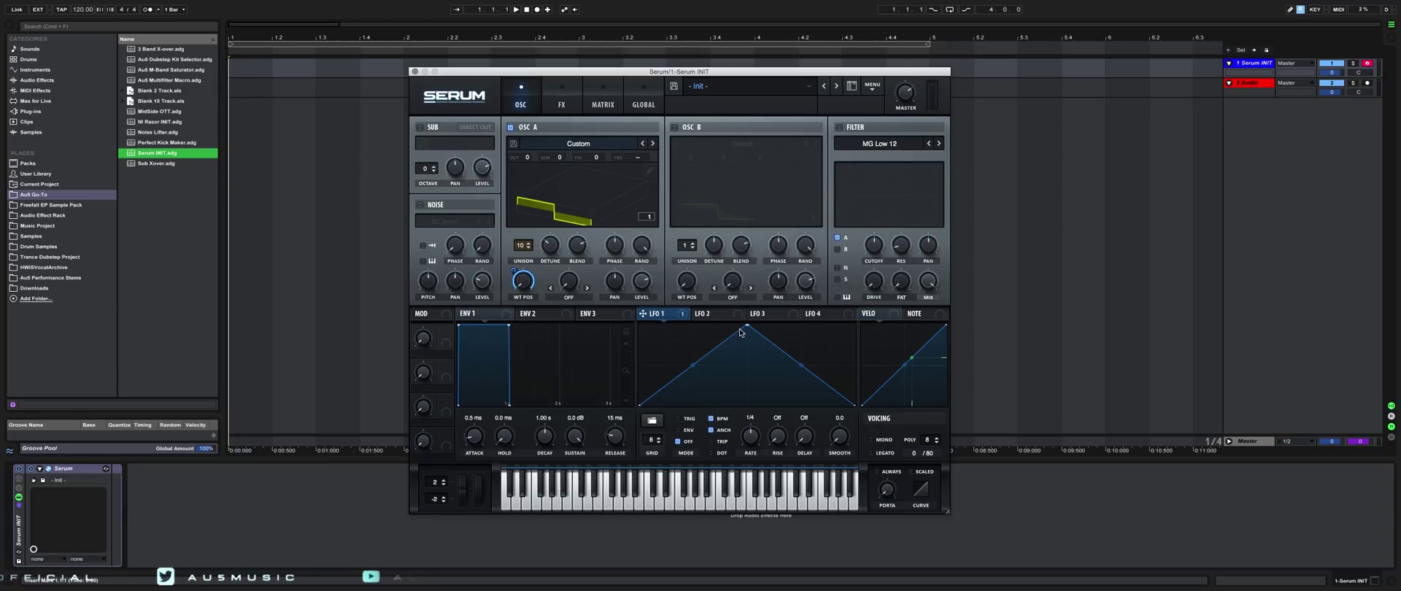
{"action": "left_click_drag", "start_coordinate": [747, 328], "coordinate": [641, 326]}
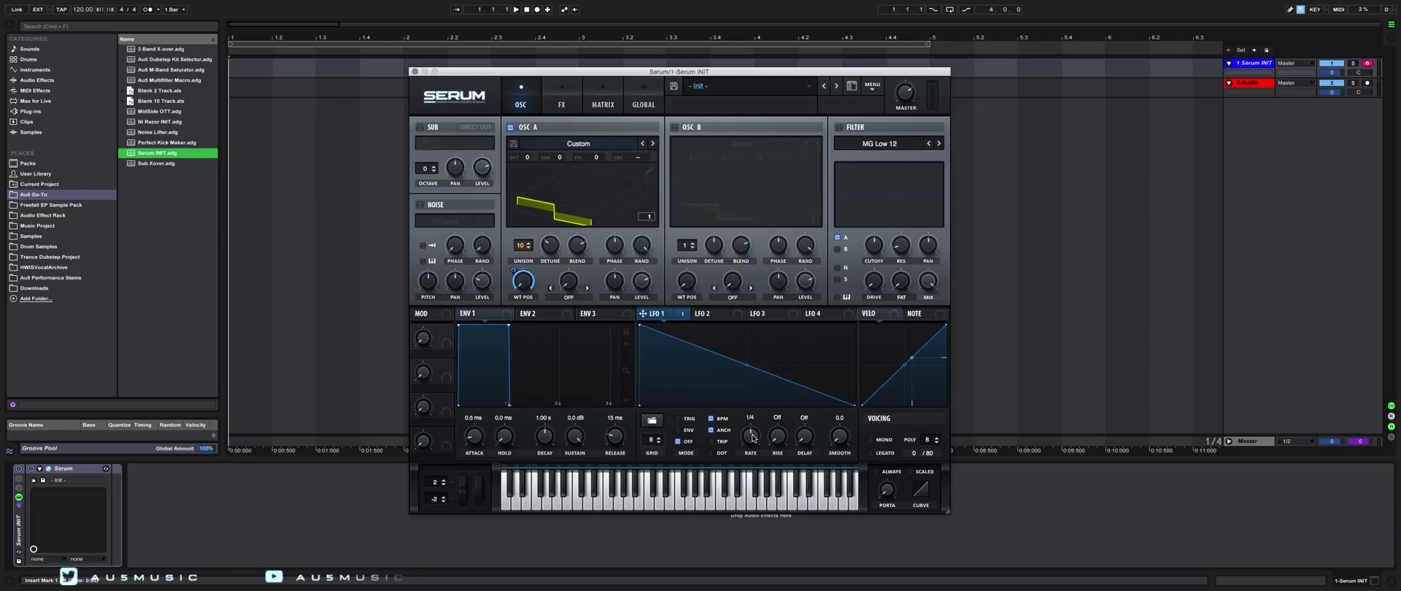
{"action": "left_click_drag", "start_coordinate": [752, 439], "coordinate": [753, 459]}
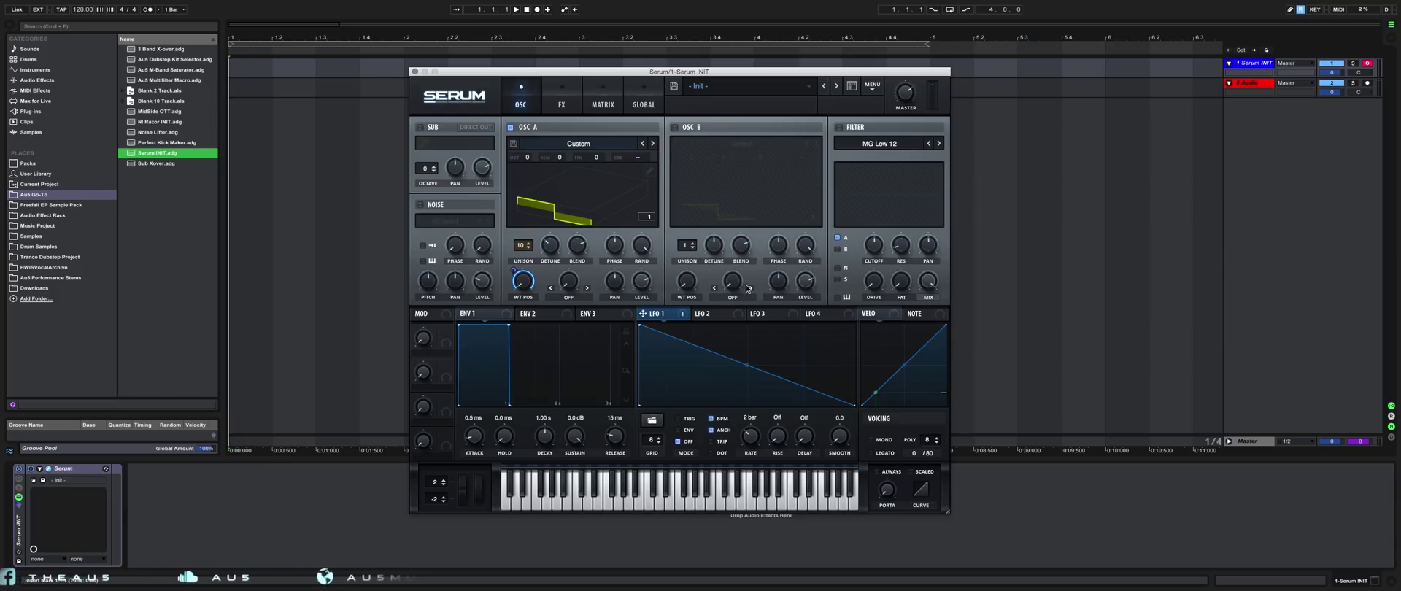
Step: Use MENU > Resample to OSC A five times, switching OSC A's display to 2D along the way
{"action": "left_click", "coordinate": [871, 86]}
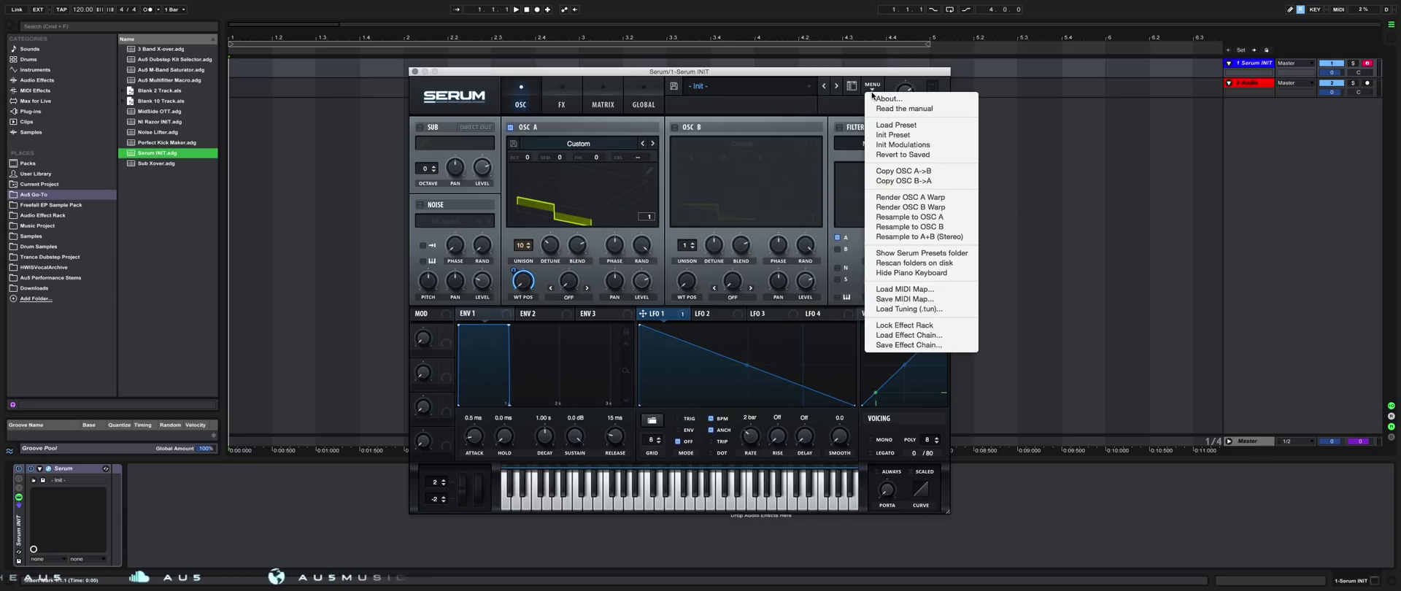
{"action": "left_click", "coordinate": [932, 219]}
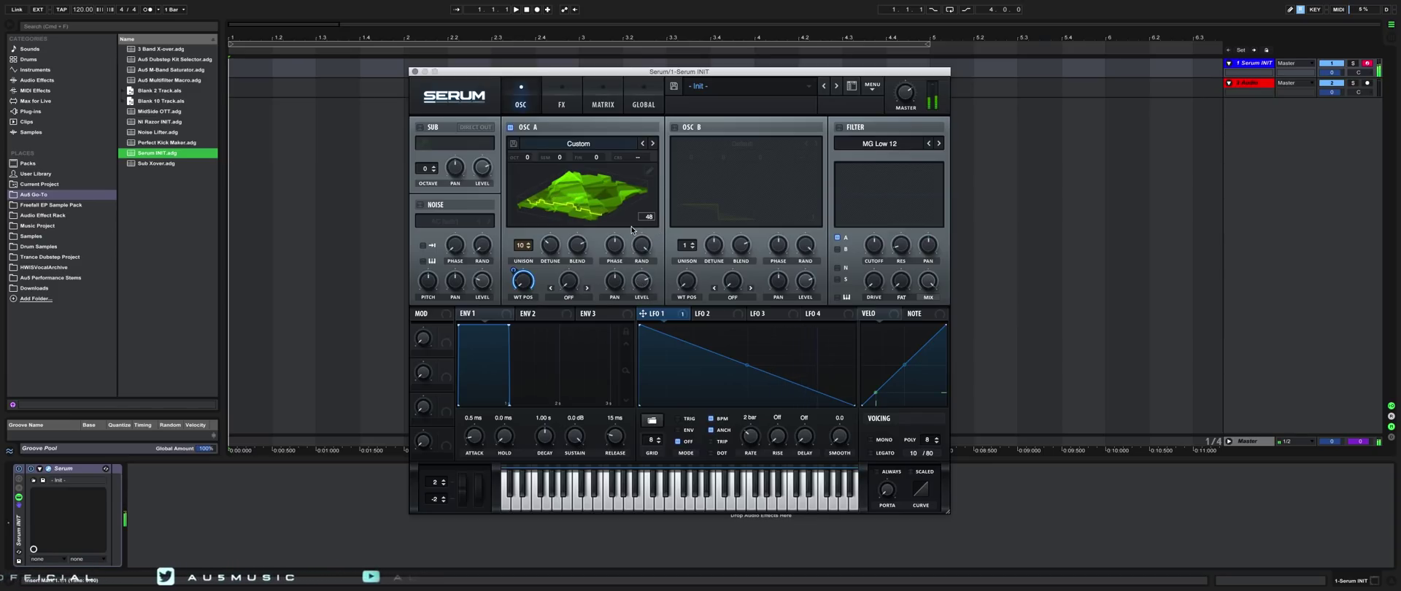
{"action": "left_click", "coordinate": [631, 207]}
{"action": "left_click", "coordinate": [872, 86]}
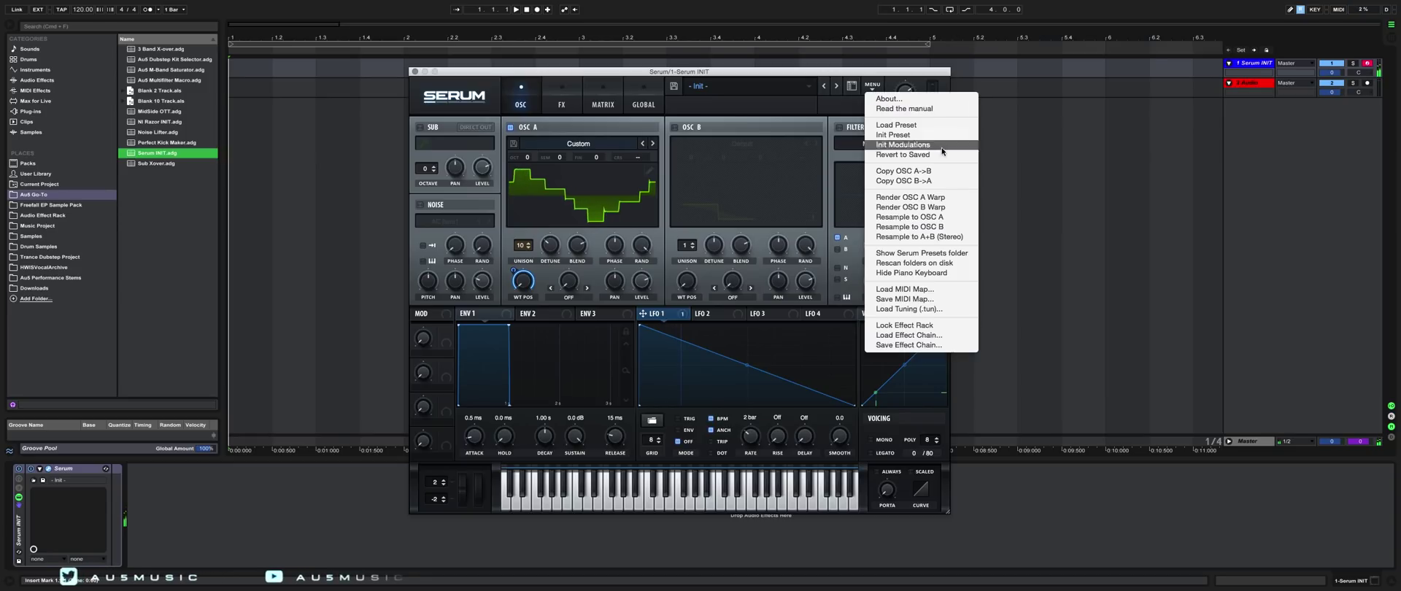
{"action": "left_click", "coordinate": [952, 218]}
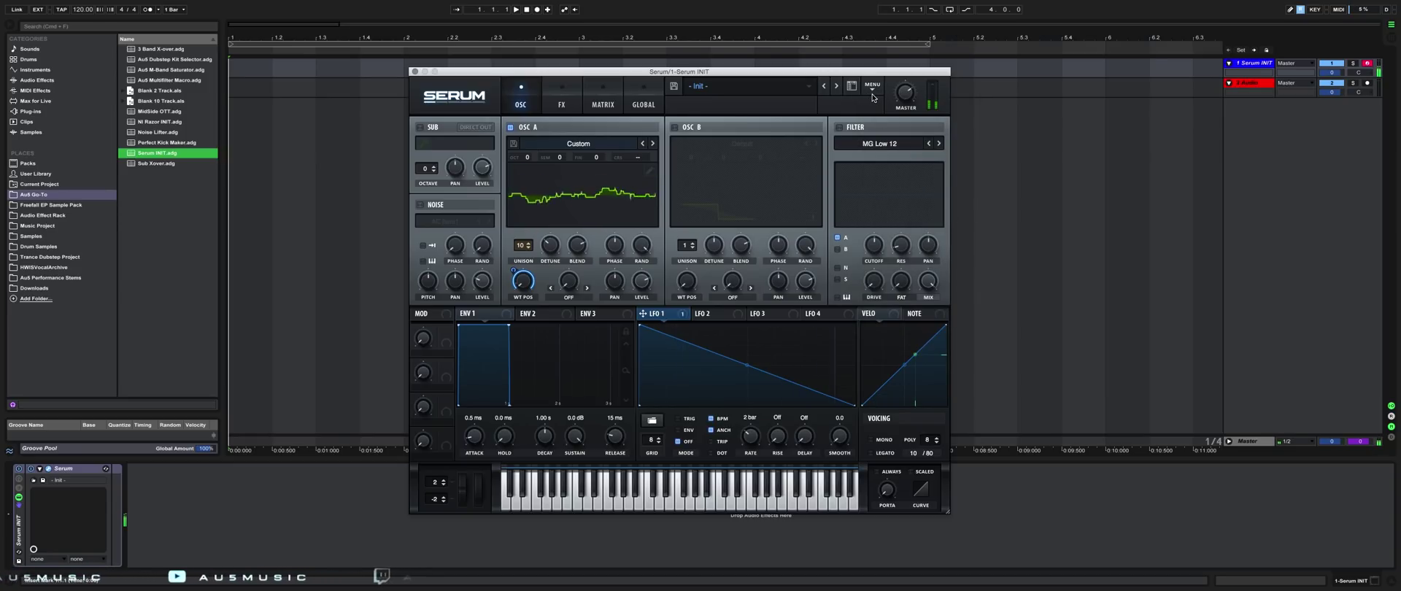
{"action": "left_click", "coordinate": [872, 85]}
{"action": "left_click", "coordinate": [943, 218]}
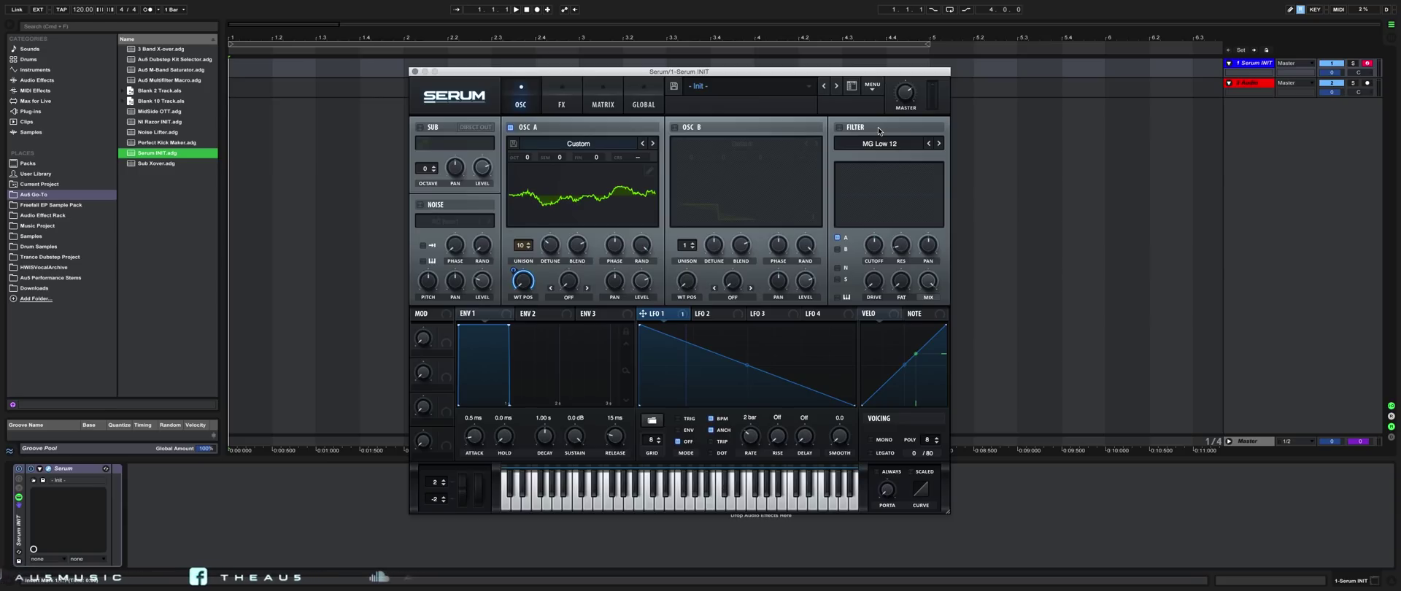
{"action": "left_click", "coordinate": [872, 93]}
{"action": "left_click", "coordinate": [943, 217]}
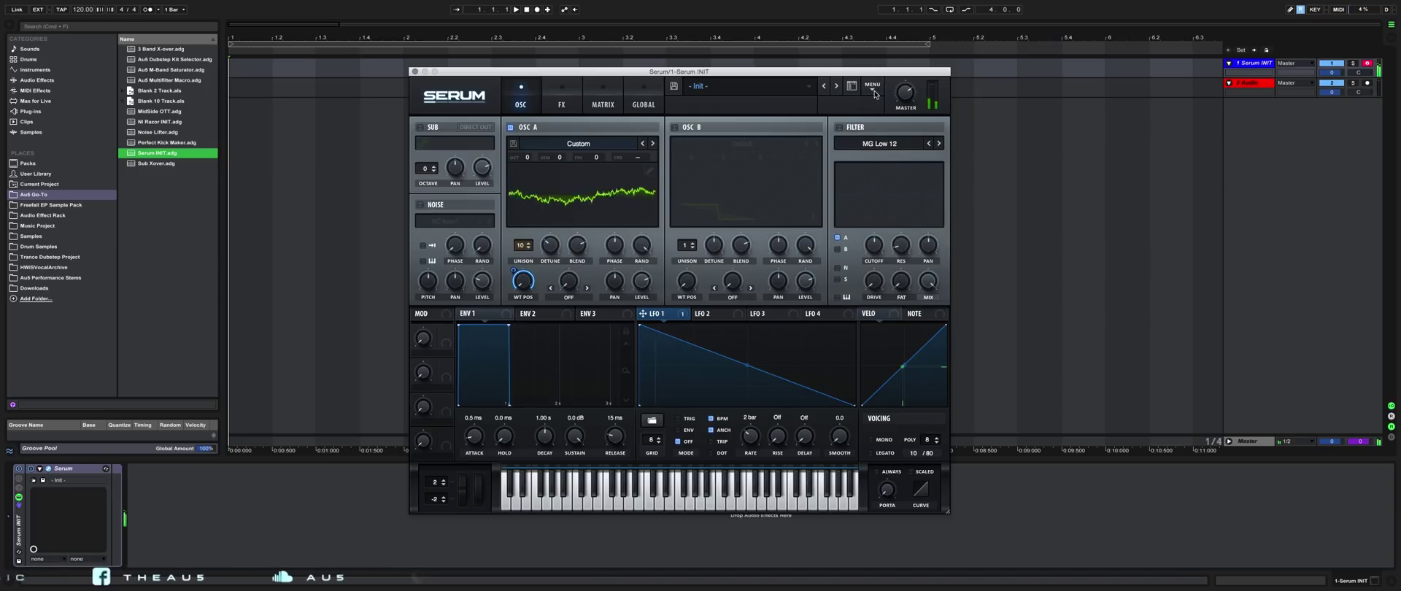
{"action": "left_click", "coordinate": [874, 87]}
{"action": "left_click", "coordinate": [931, 212]}
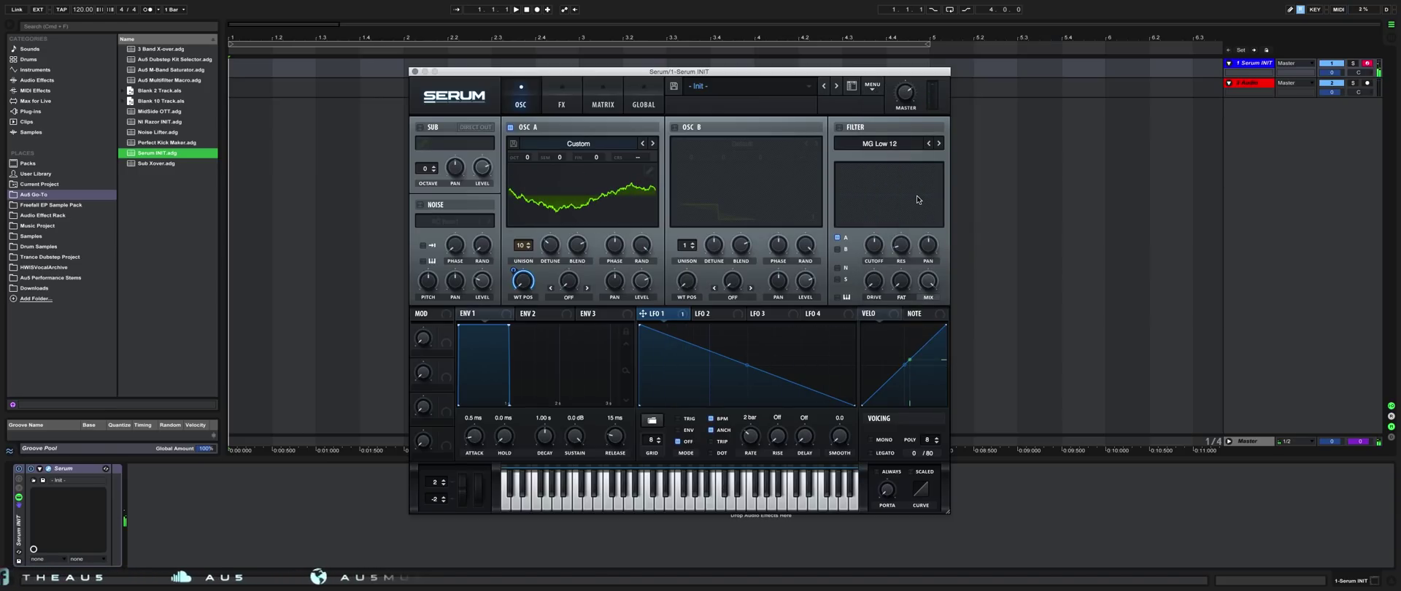
Step: Drop OSC A unison to 1 voice and bypass LFO 1's modulation of WT POS
{"action": "left_click", "coordinate": [586, 198]}
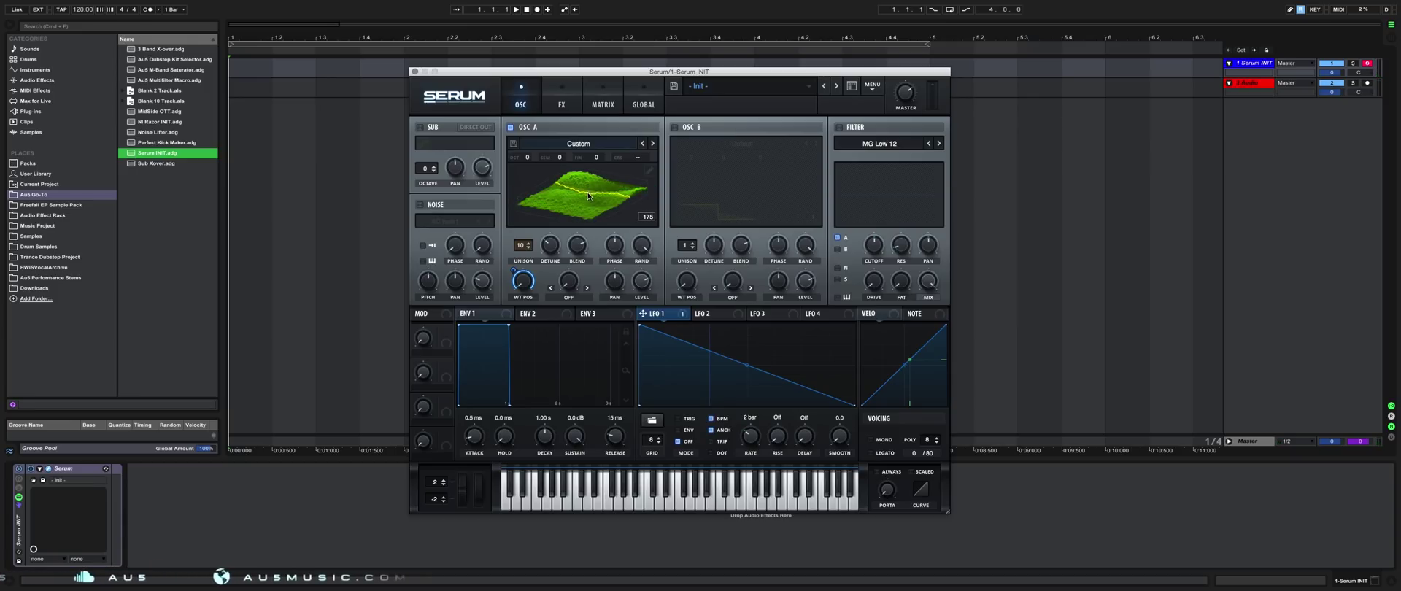
{"action": "left_click_drag", "start_coordinate": [526, 247], "coordinate": [524, 281]}
{"action": "right_click", "coordinate": [524, 282]}
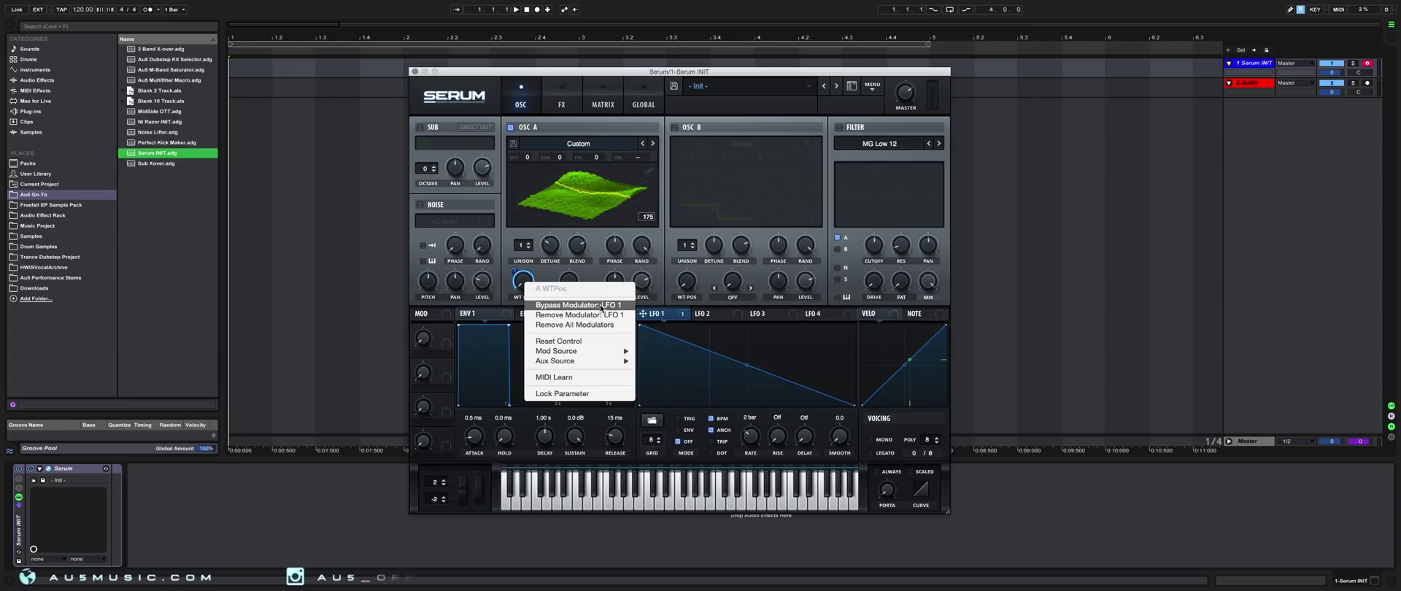
{"action": "left_click", "coordinate": [601, 305]}
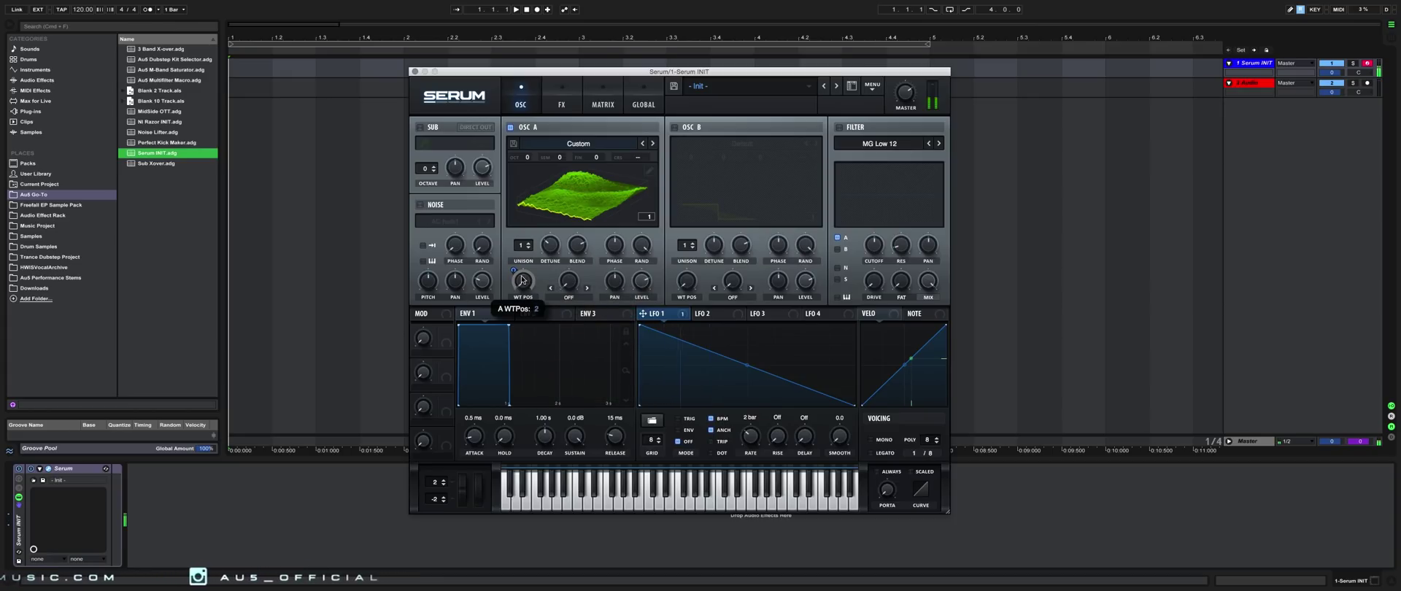
Step: In OSC A's table editor, apply Process > Normalize each, then adjust WT POS
{"action": "left_click", "coordinate": [649, 173]}
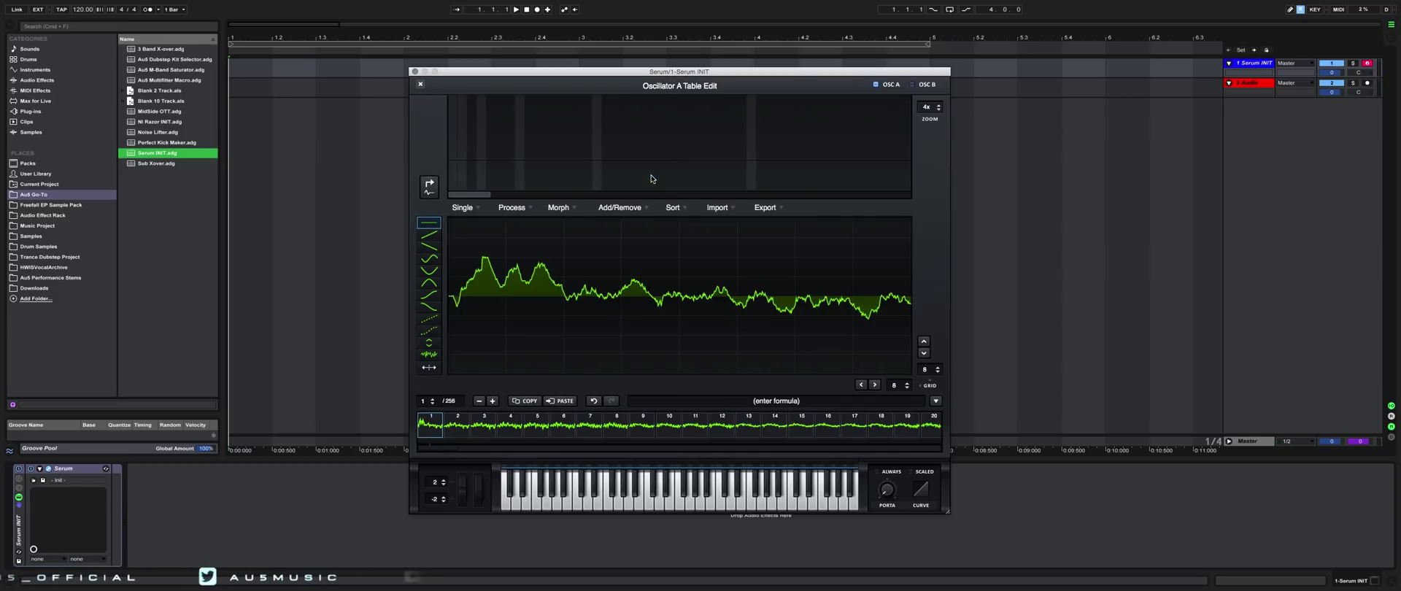
{"action": "left_click", "coordinate": [519, 208]}
{"action": "left_click", "coordinate": [525, 308]}
{"action": "left_click", "coordinate": [515, 208]}
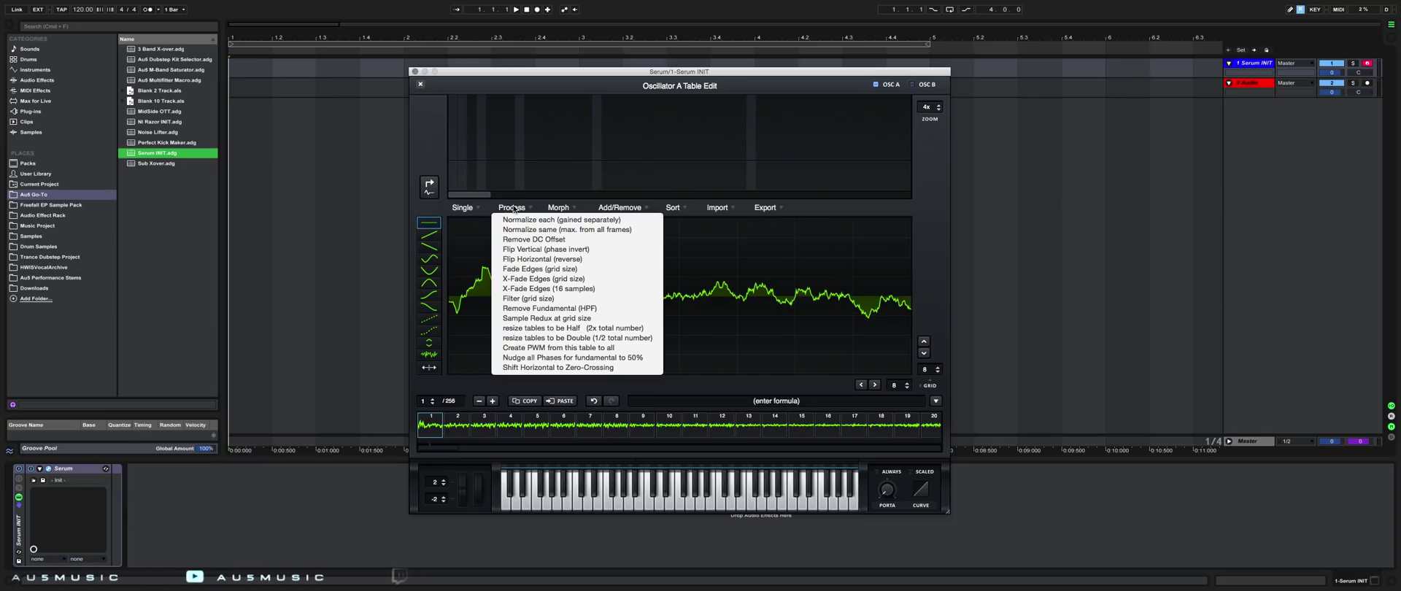
{"action": "left_click", "coordinate": [573, 221]}
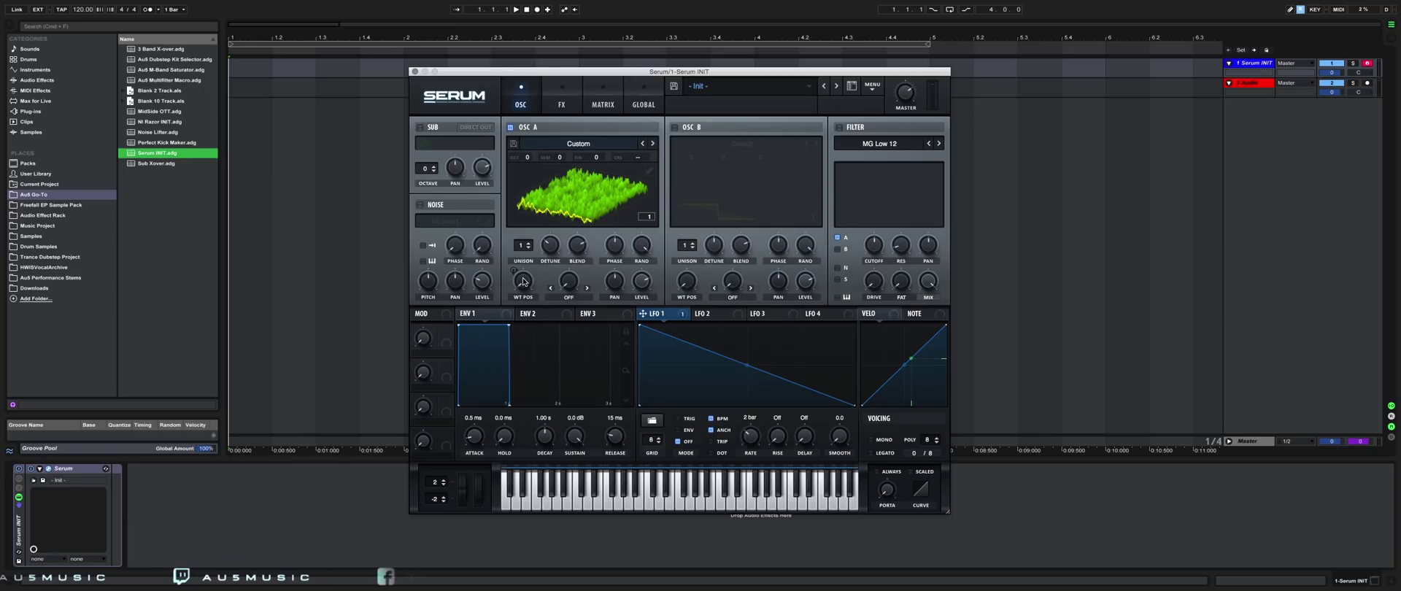
{"action": "mouse_move", "coordinate": [523, 292]}
{"action": "left_mouse_down"}
{"action": "mouse_move", "coordinate": [511, 154]}
{"action": "mouse_move", "coordinate": [516, 292]}
{"action": "left_mouse_up"}
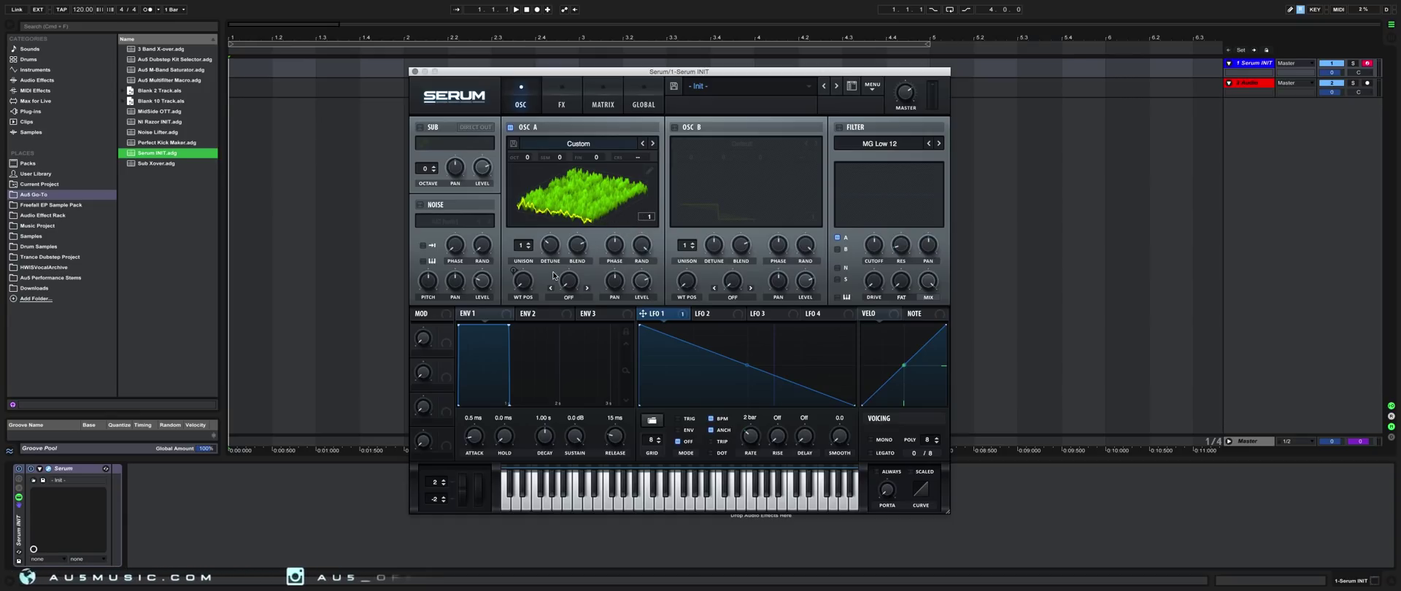
Step: Browse OSC A's wavetable frames and delete all frames except the selected ones
{"action": "left_click", "coordinate": [648, 170]}
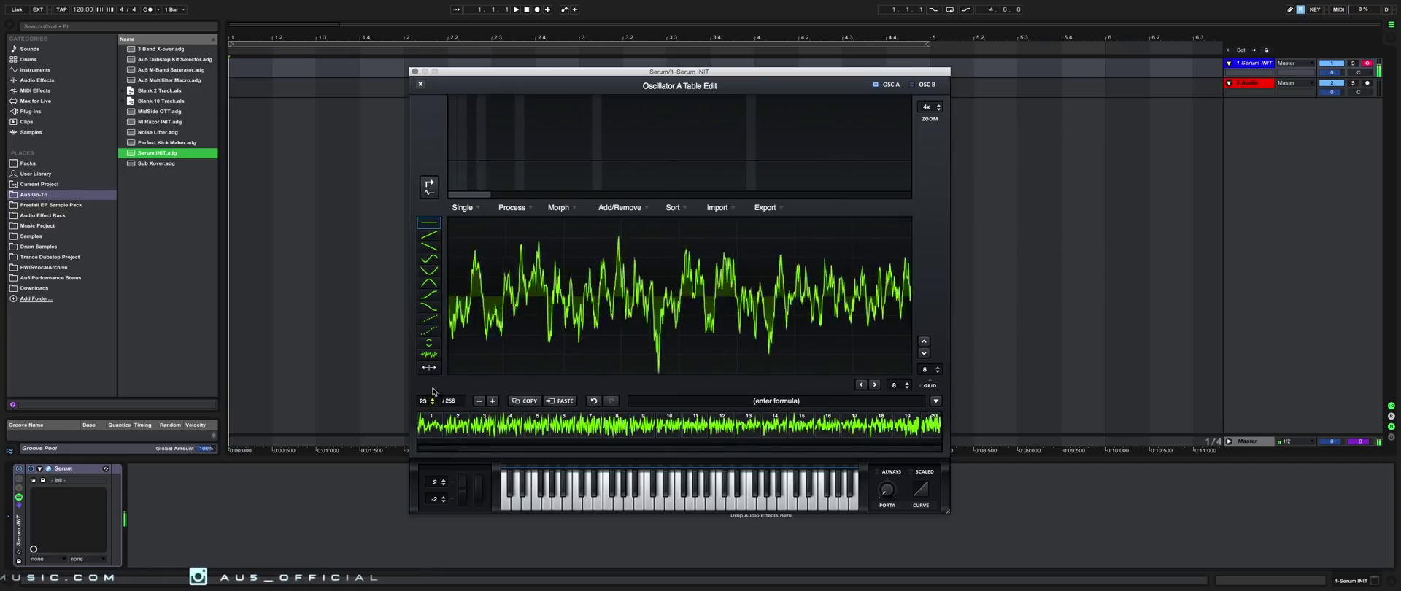
{"action": "left_click_drag", "start_coordinate": [432, 390], "coordinate": [443, 410]}
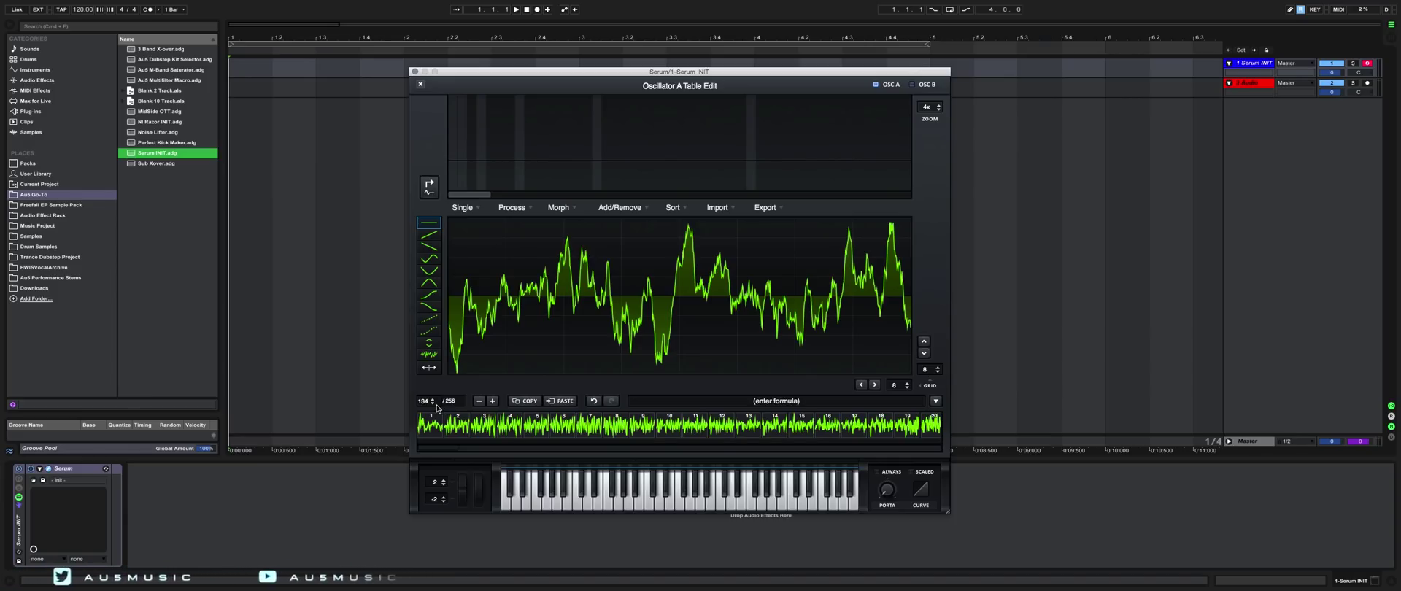
{"action": "left_click_drag", "start_coordinate": [430, 401], "coordinate": [728, 467]}
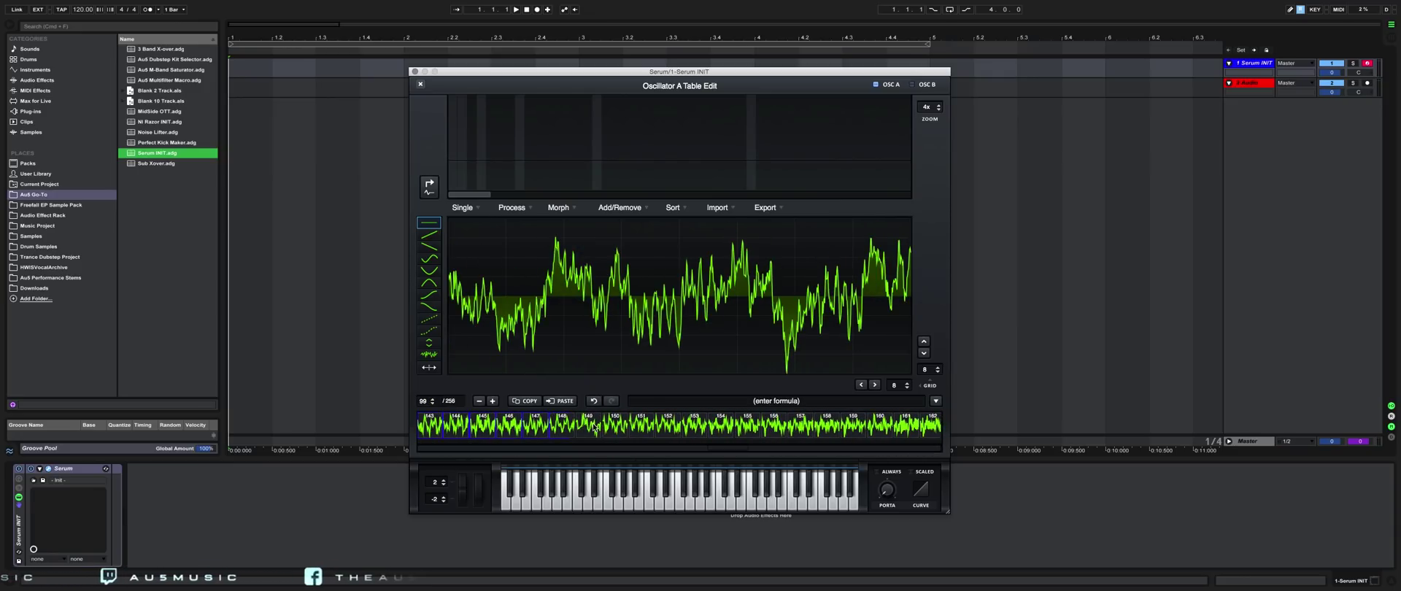
{"action": "left_click", "coordinate": [646, 208]}
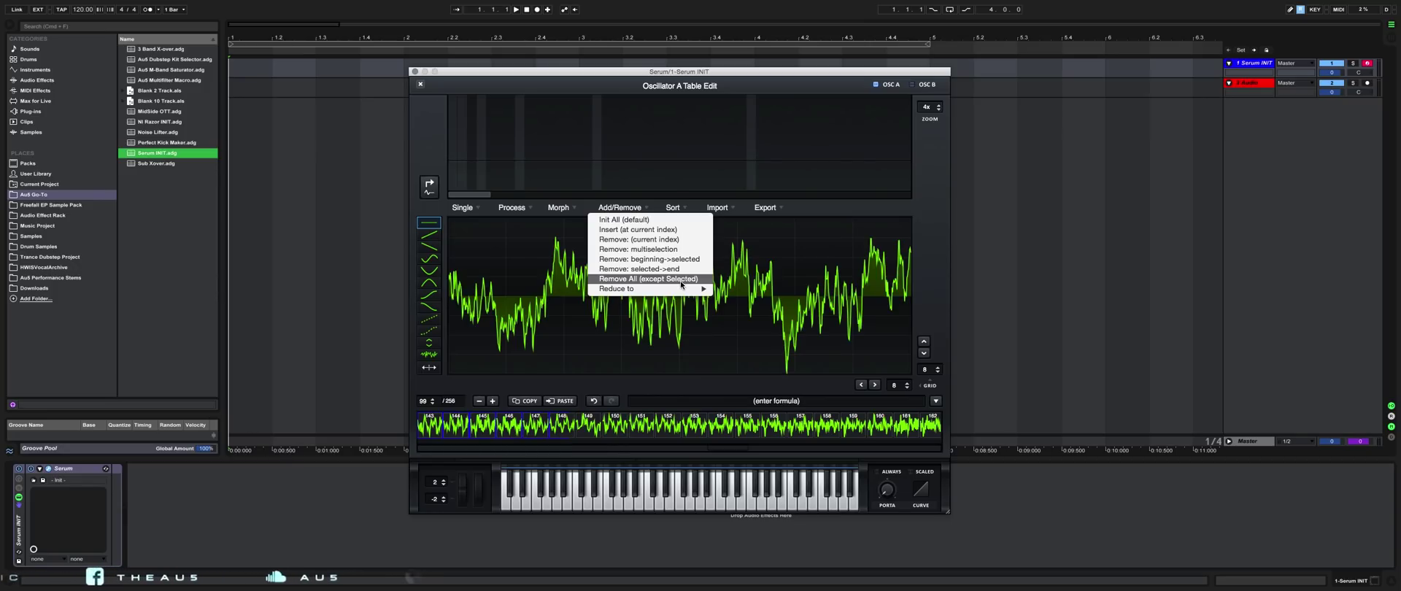
{"action": "left_click", "coordinate": [681, 281]}
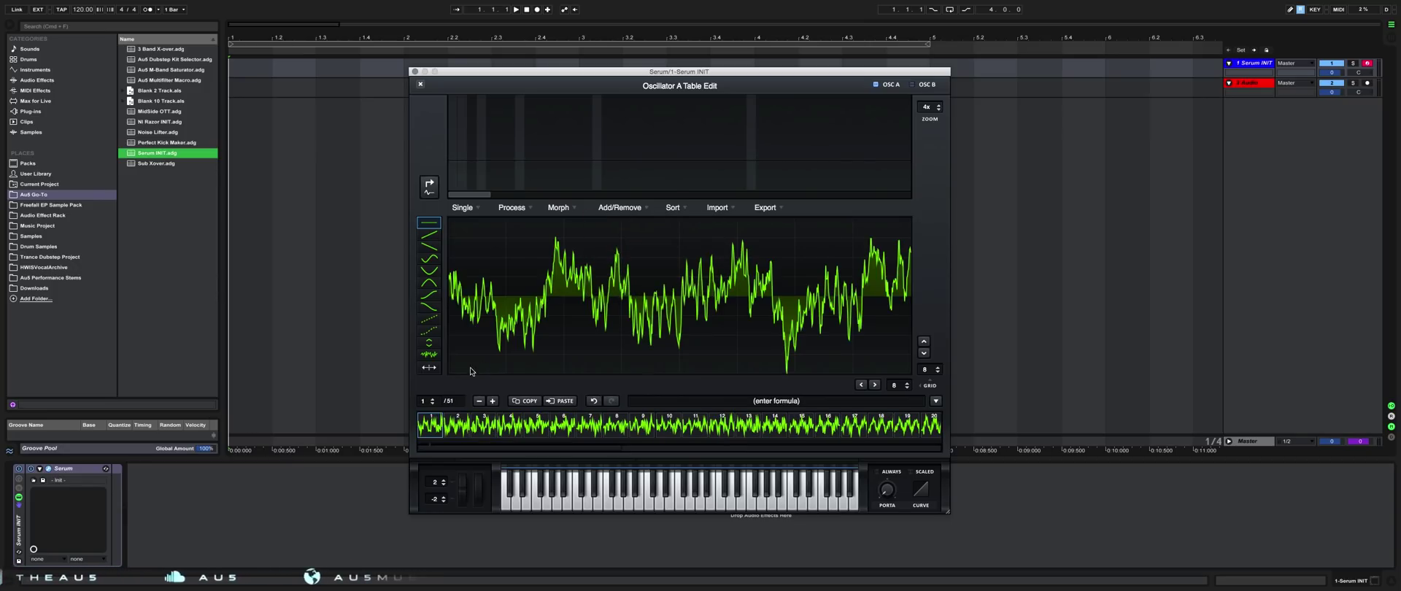
Step: From frame 5, apply Morph - Spectral to extend the wavetable to 256 frames
{"action": "left_click_drag", "start_coordinate": [431, 401], "coordinate": [442, 368]}
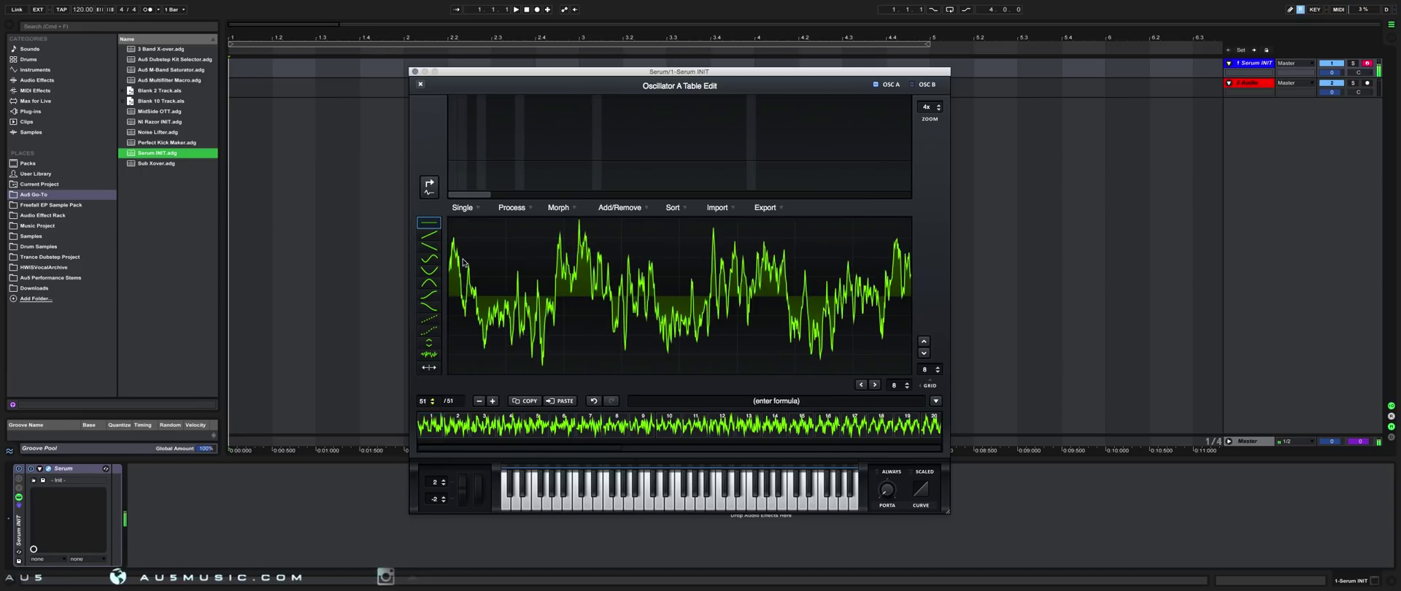
{"action": "left_click", "coordinate": [573, 209]}
{"action": "left_click", "coordinate": [619, 233]}
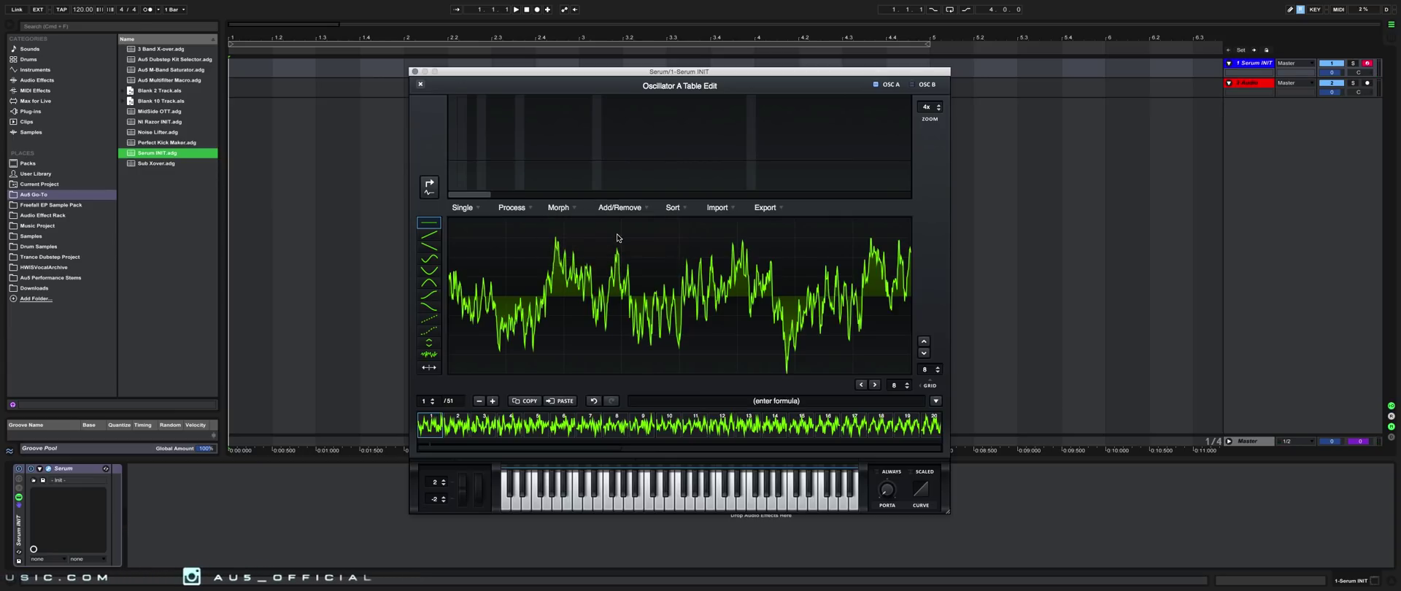
Step: Close the editor, sweep WT POS up to 256, and remove LFO 1 from it
{"action": "left_click", "coordinate": [422, 86]}
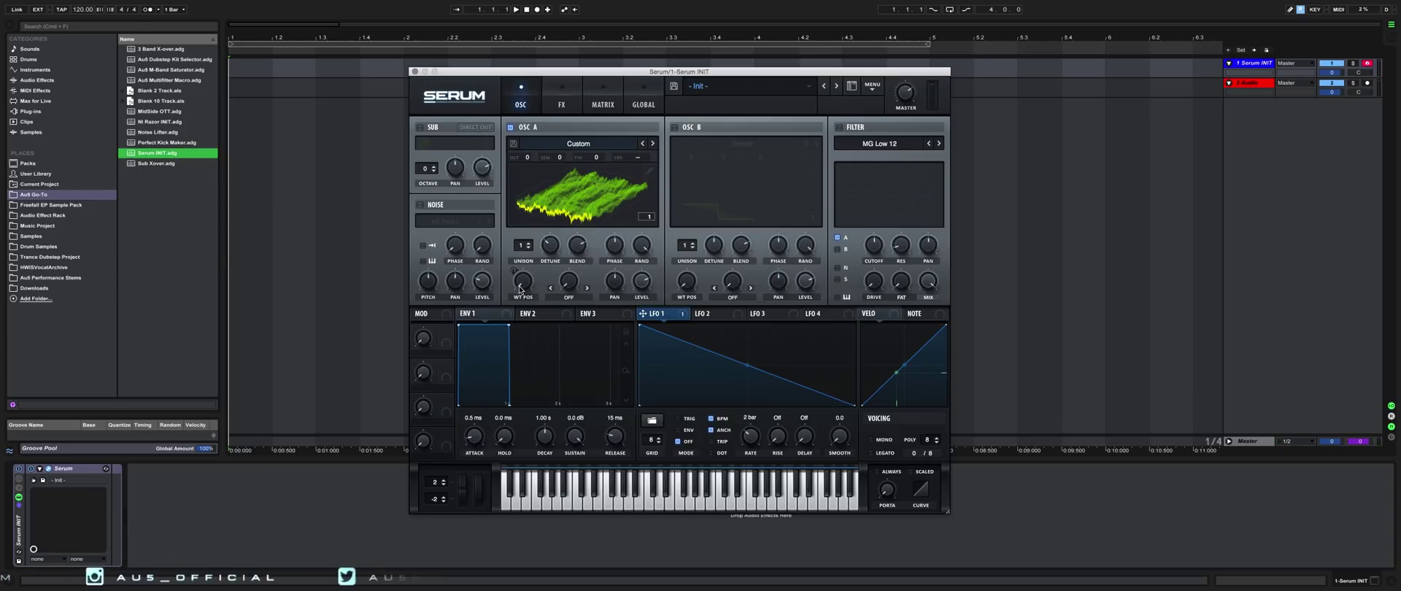
{"action": "left_click_drag", "start_coordinate": [522, 281], "coordinate": [637, 336]}
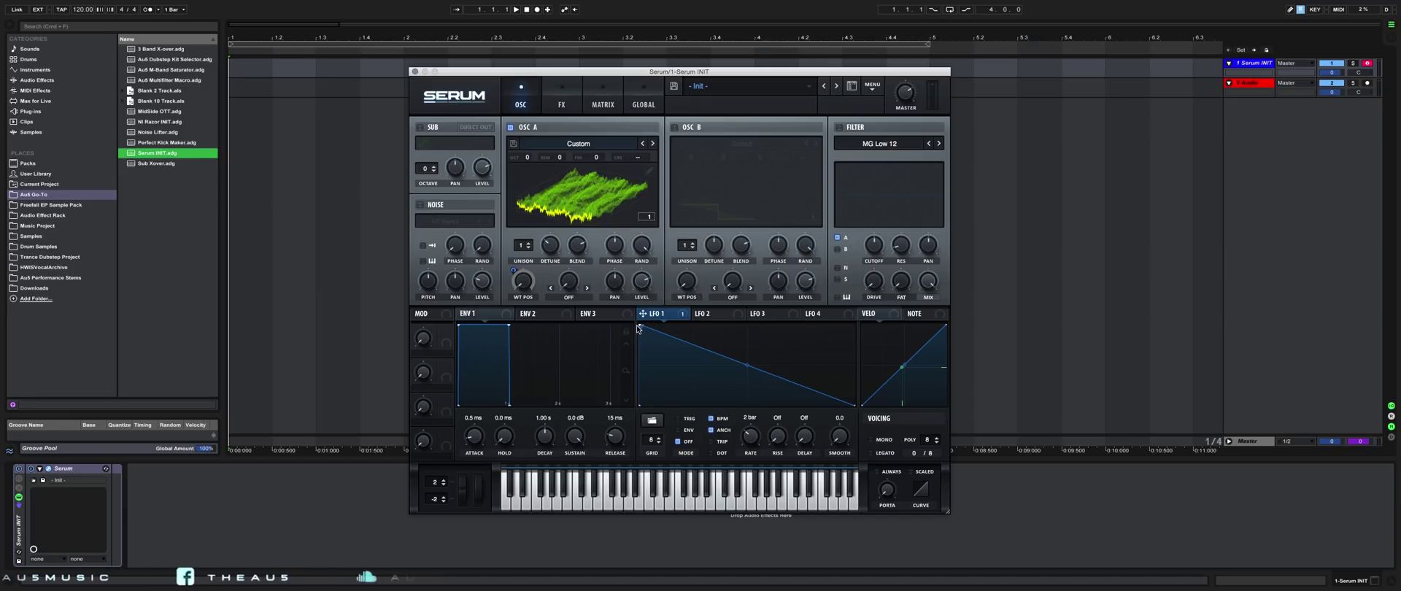
{"action": "right_click", "coordinate": [523, 282]}
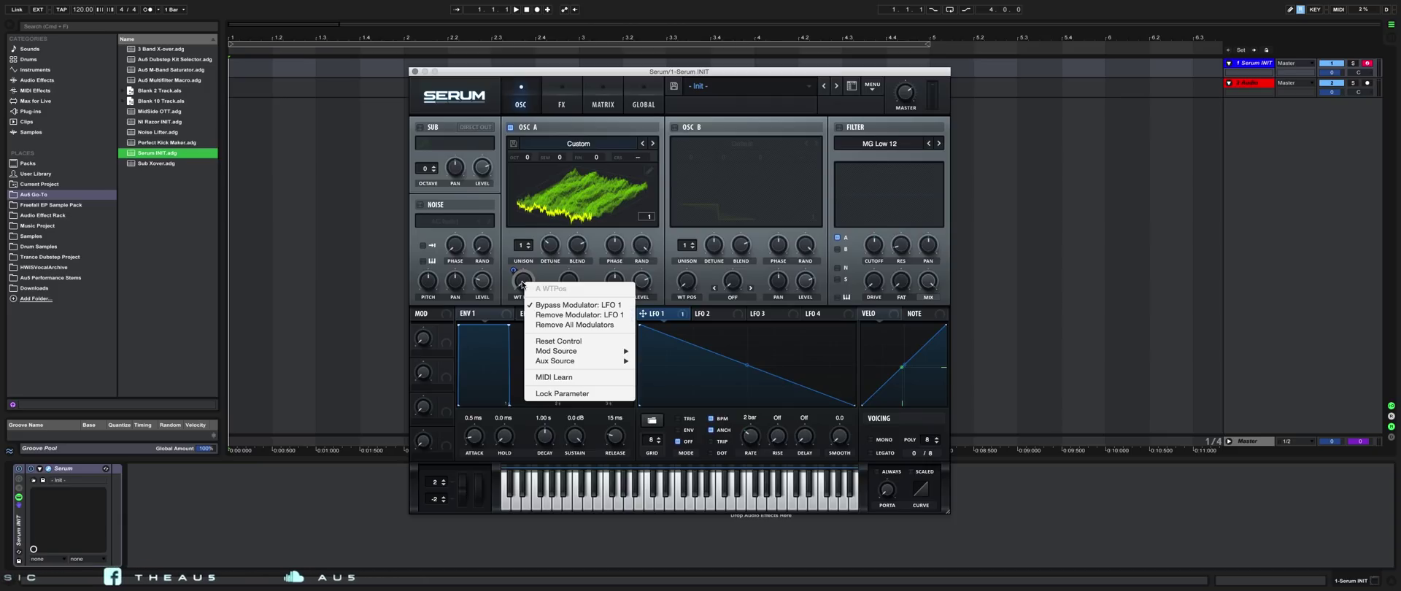
{"action": "left_click", "coordinate": [556, 304]}
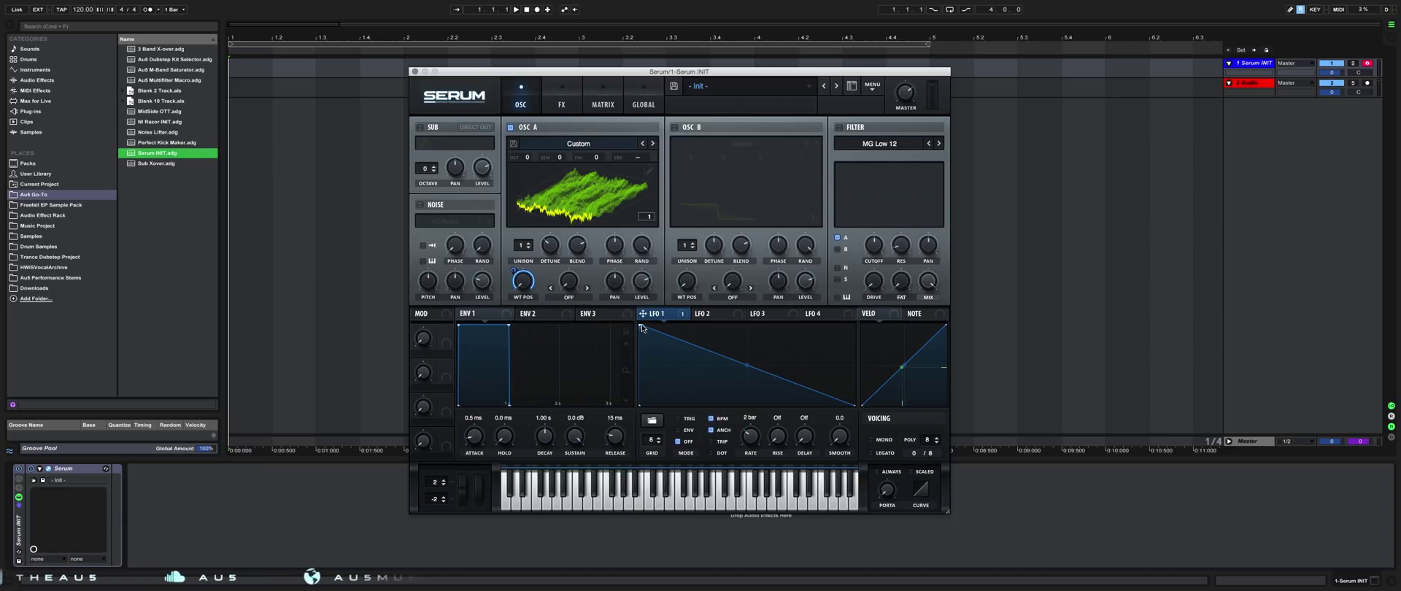
Step: Reshape LFO 1 into a curved triangle with TRIG on and 1/2 rate, routed to WT POS
{"action": "left_click_drag", "start_coordinate": [640, 326], "coordinate": [747, 325]}
{"action": "left_click_drag", "start_coordinate": [693, 365], "coordinate": [693, 343]}
{"action": "left_click_drag", "start_coordinate": [804, 366], "coordinate": [804, 376]}
{"action": "left_click", "coordinate": [681, 418]}
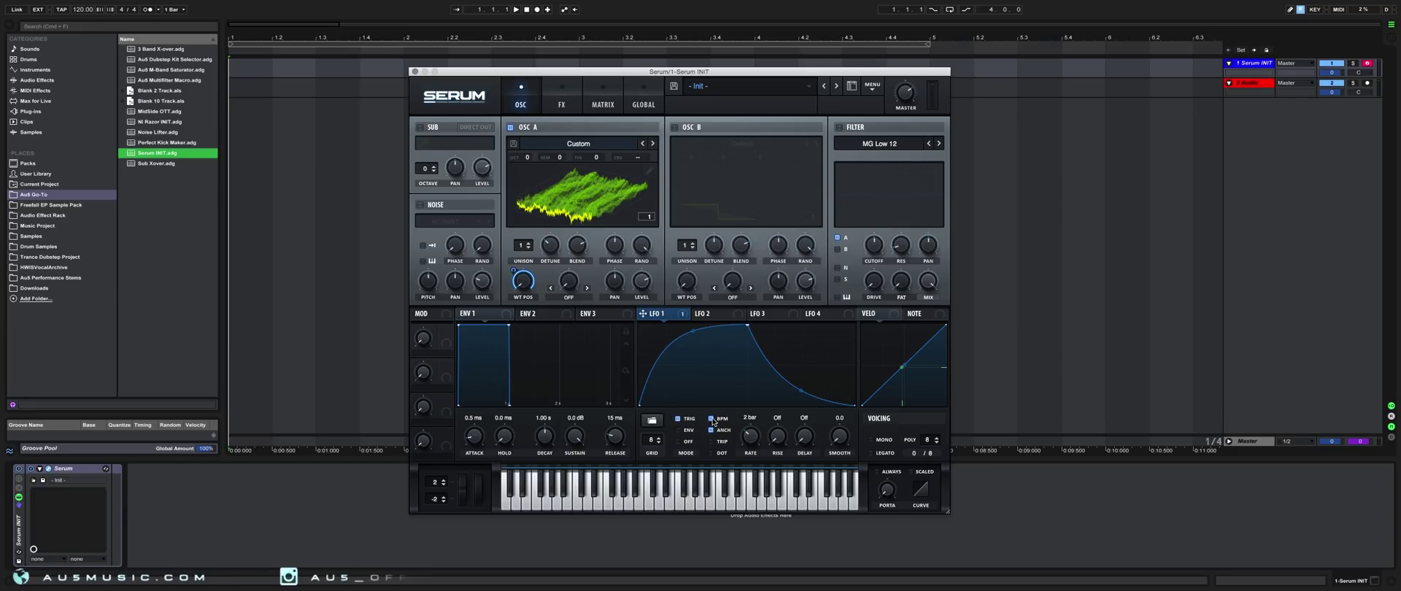
{"action": "left_click_drag", "start_coordinate": [755, 440], "coordinate": [756, 427]}
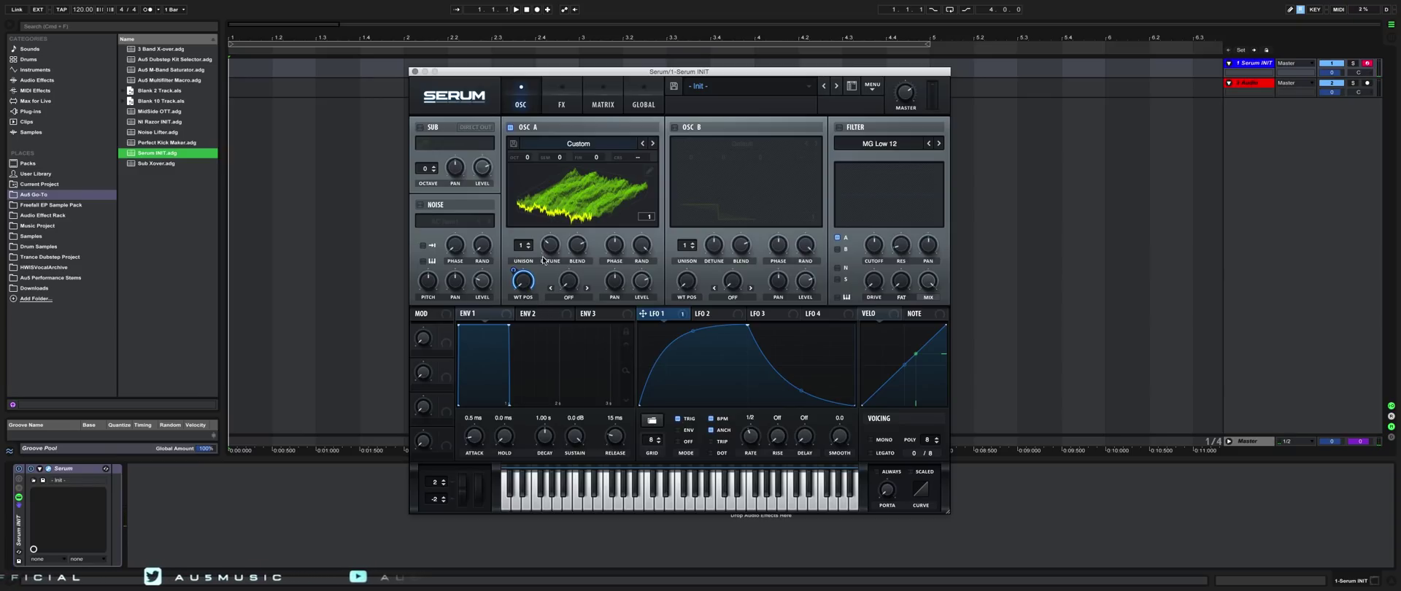
{"action": "mouse_move", "coordinate": [513, 272]}
{"action": "left_mouse_down"}
{"action": "mouse_move", "coordinate": [515, 319]}
{"action": "mouse_move", "coordinate": [527, 247]}
{"action": "mouse_move", "coordinate": [518, 319]}
{"action": "mouse_move", "coordinate": [524, 273]}
{"action": "left_mouse_up"}
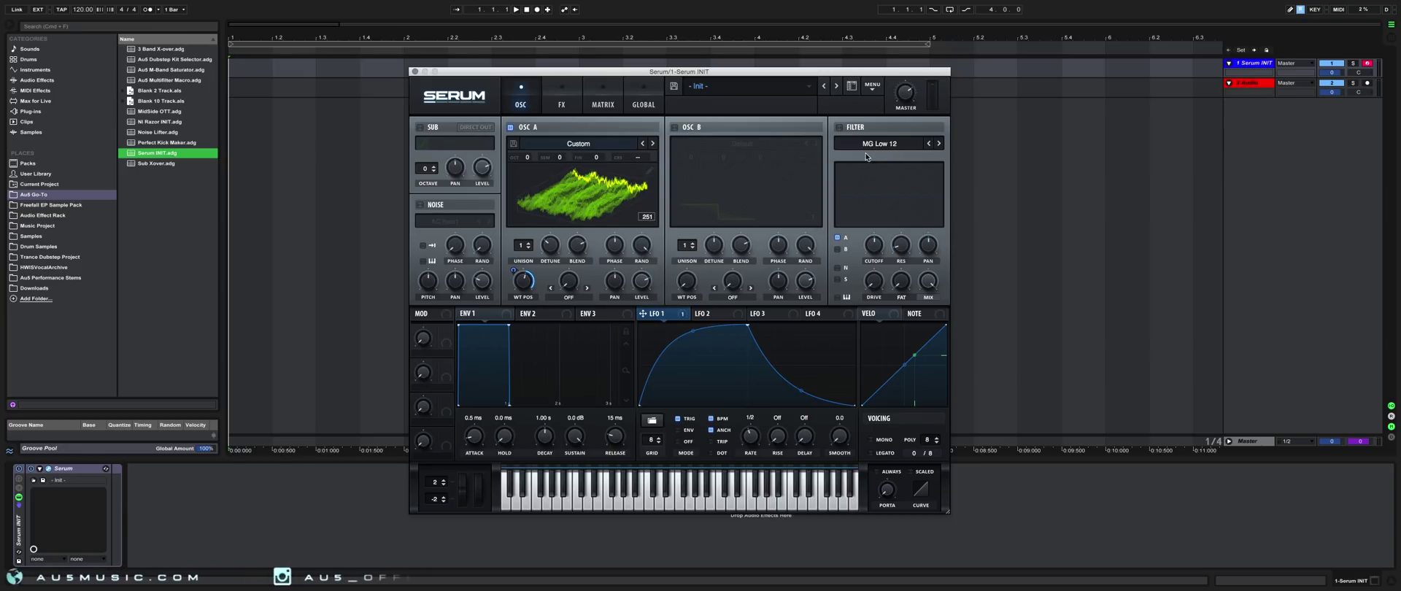
Step: Enable the filter as Normal > High 24 and add some resonance
{"action": "left_click", "coordinate": [840, 129]}
{"action": "left_click", "coordinate": [843, 130]}
{"action": "left_click", "coordinate": [889, 144]}
{"action": "mouse_move", "coordinate": [903, 157]}
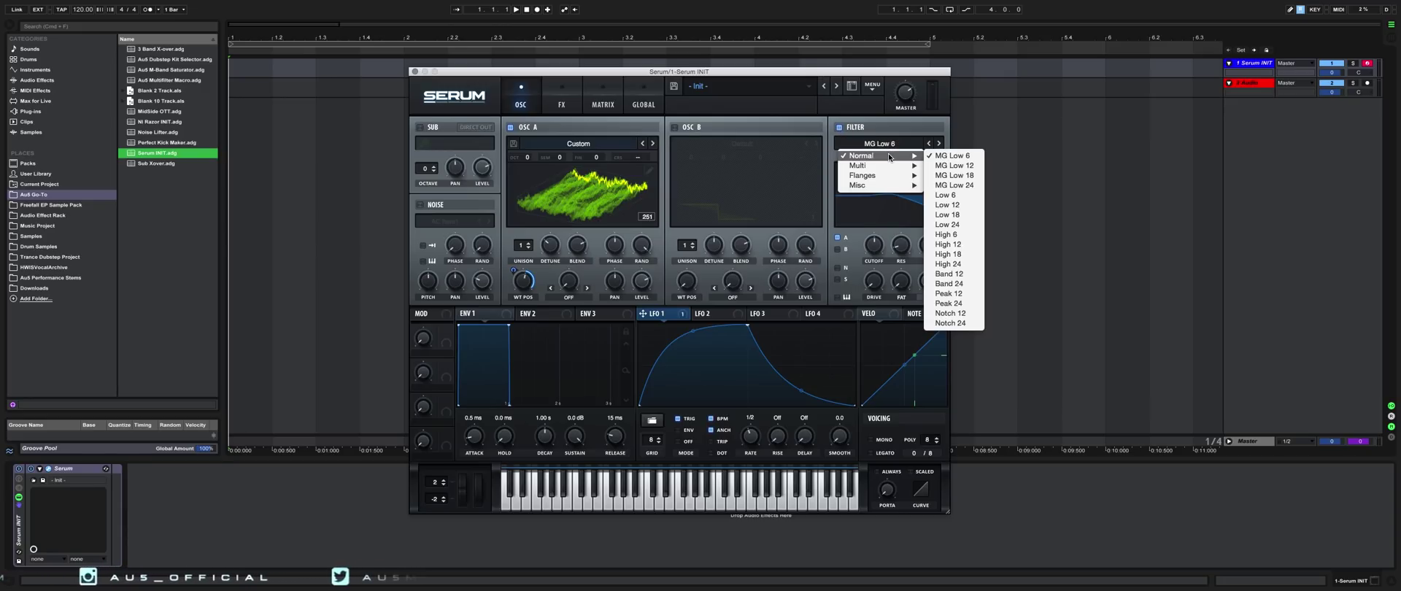
{"action": "left_click", "coordinate": [948, 263]}
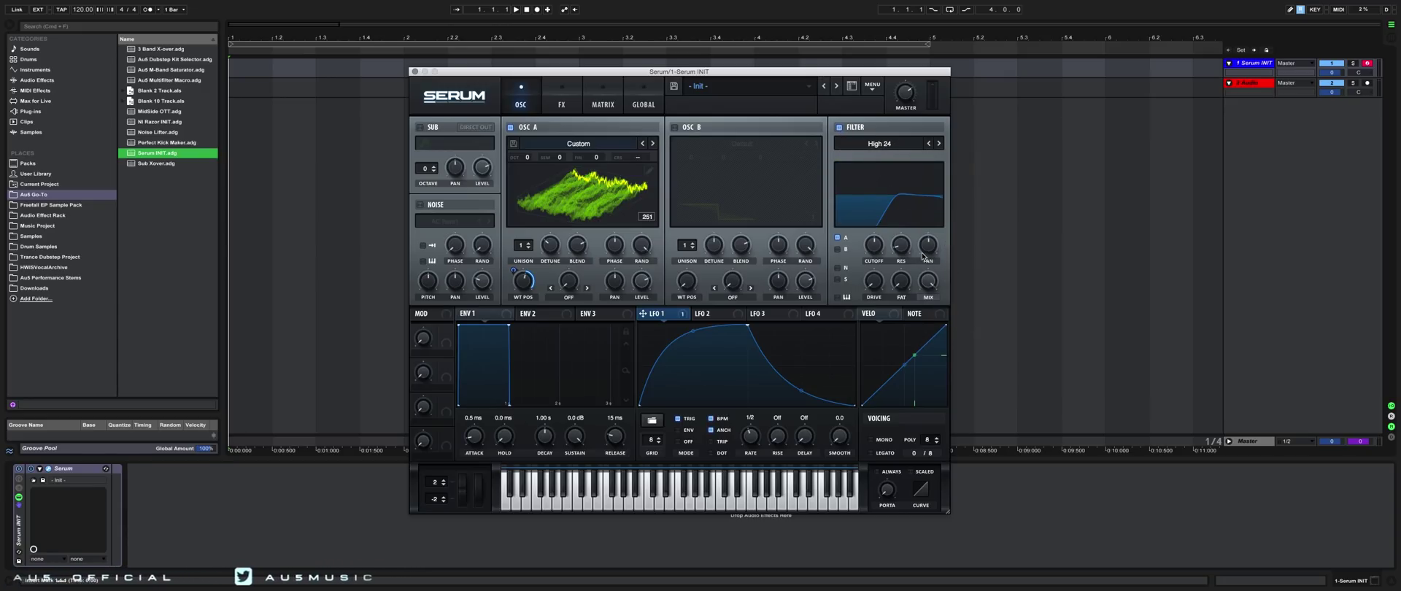
{"action": "left_click_drag", "start_coordinate": [904, 248], "coordinate": [904, 222]}
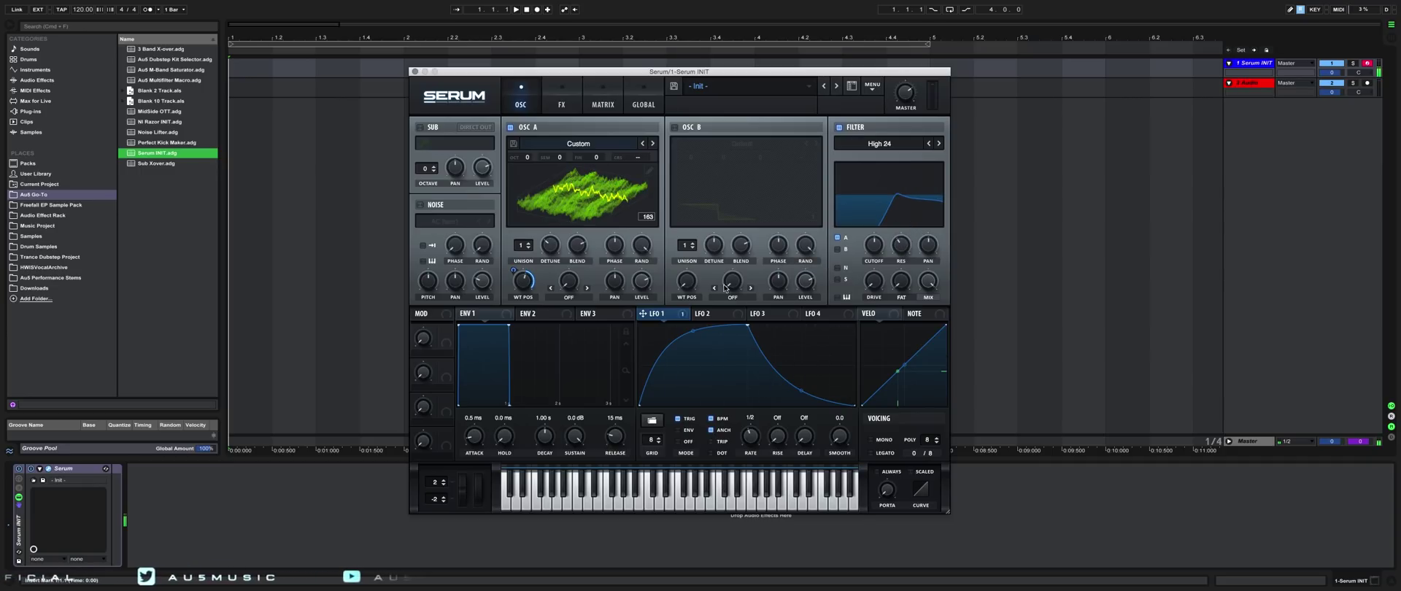
Step: Drive the cutoff from LFO 1, set resonance to 52%, and enable the sub with Direct Out
{"action": "left_click_drag", "start_coordinate": [643, 316], "coordinate": [866, 239]}
{"action": "mouse_move", "coordinate": [874, 251]}
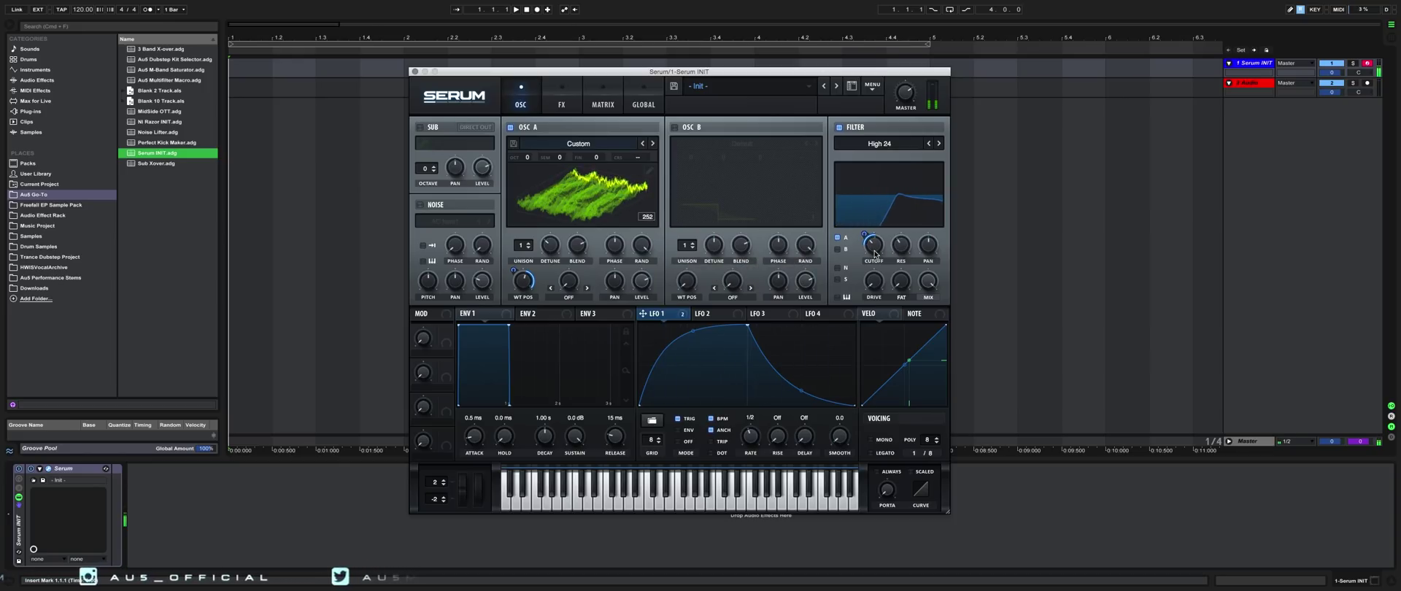
{"action": "left_click_drag", "start_coordinate": [904, 247], "coordinate": [906, 233]}
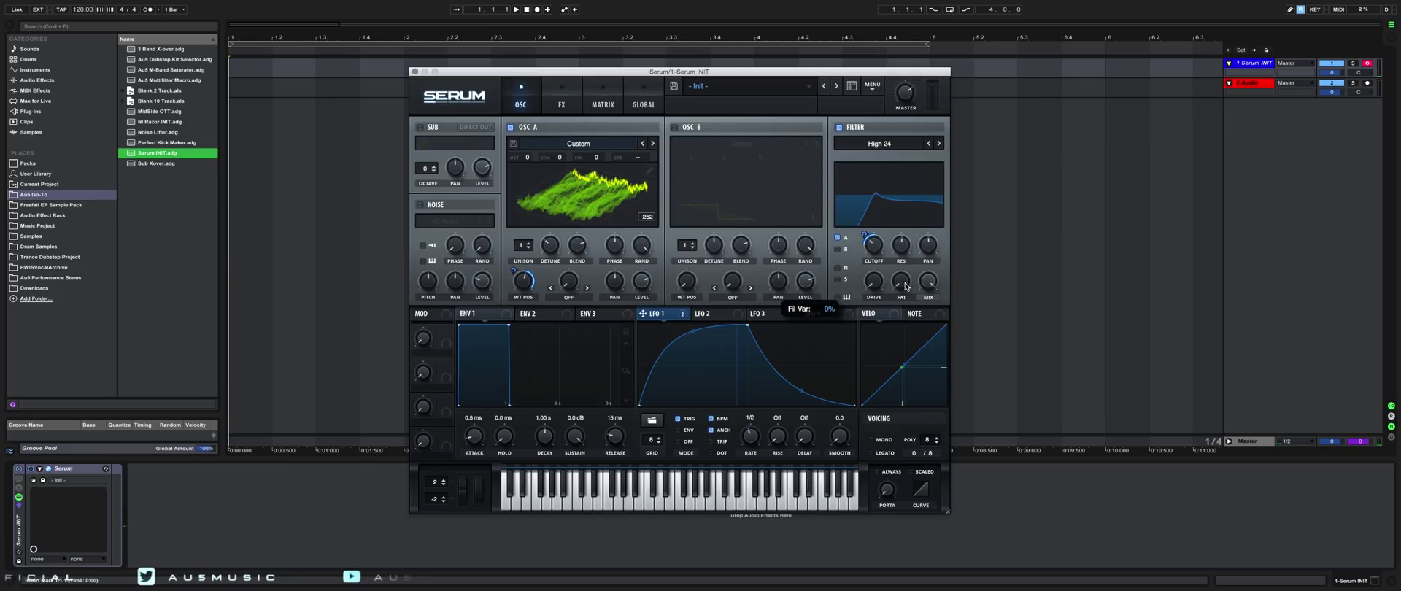
{"action": "key", "text": "a"}
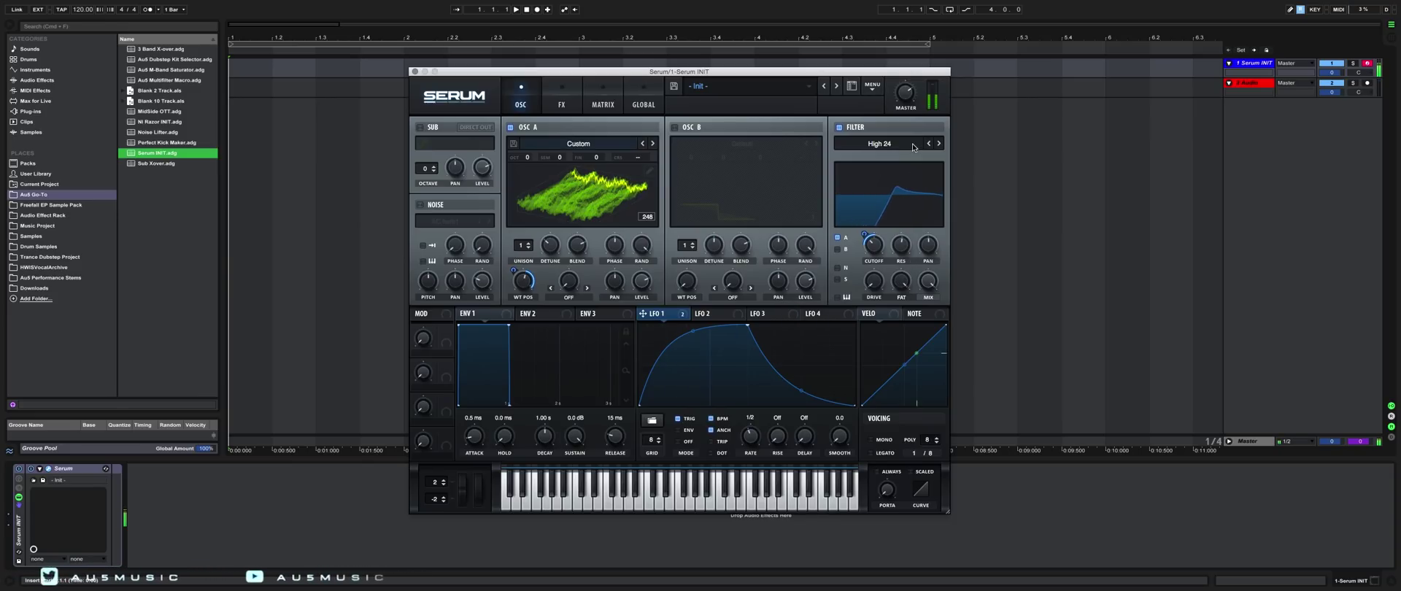
{"action": "left_click", "coordinate": [421, 129]}
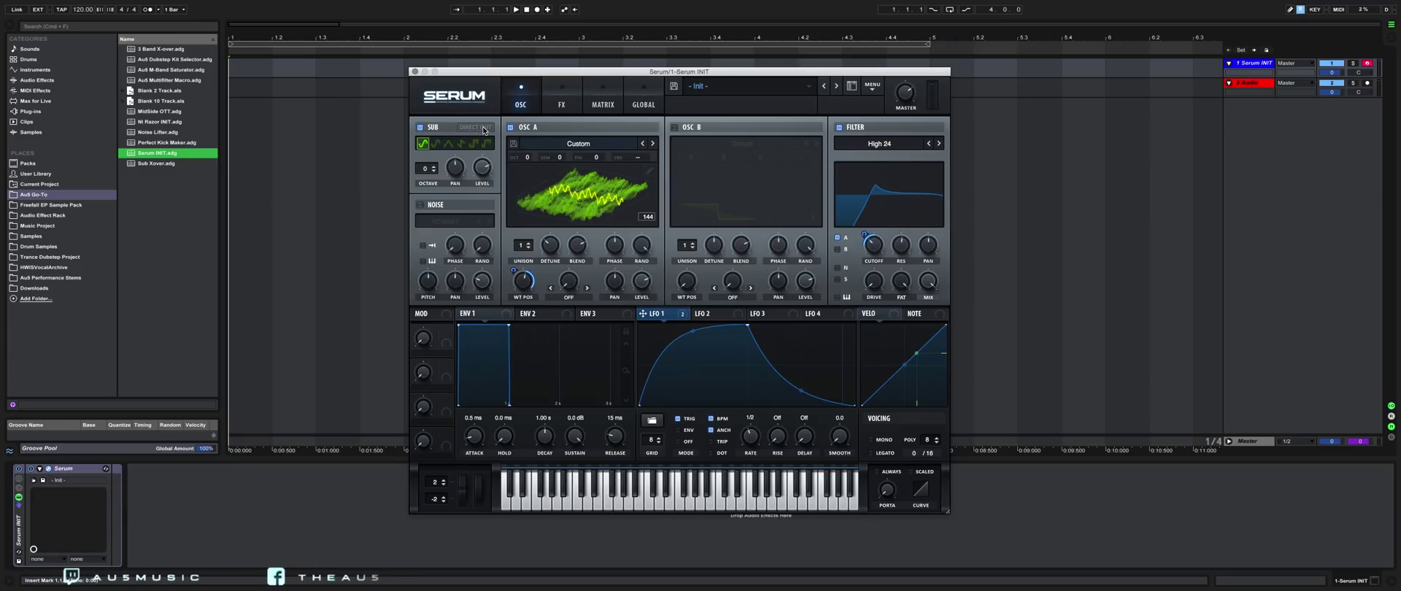
{"action": "left_click", "coordinate": [483, 129]}
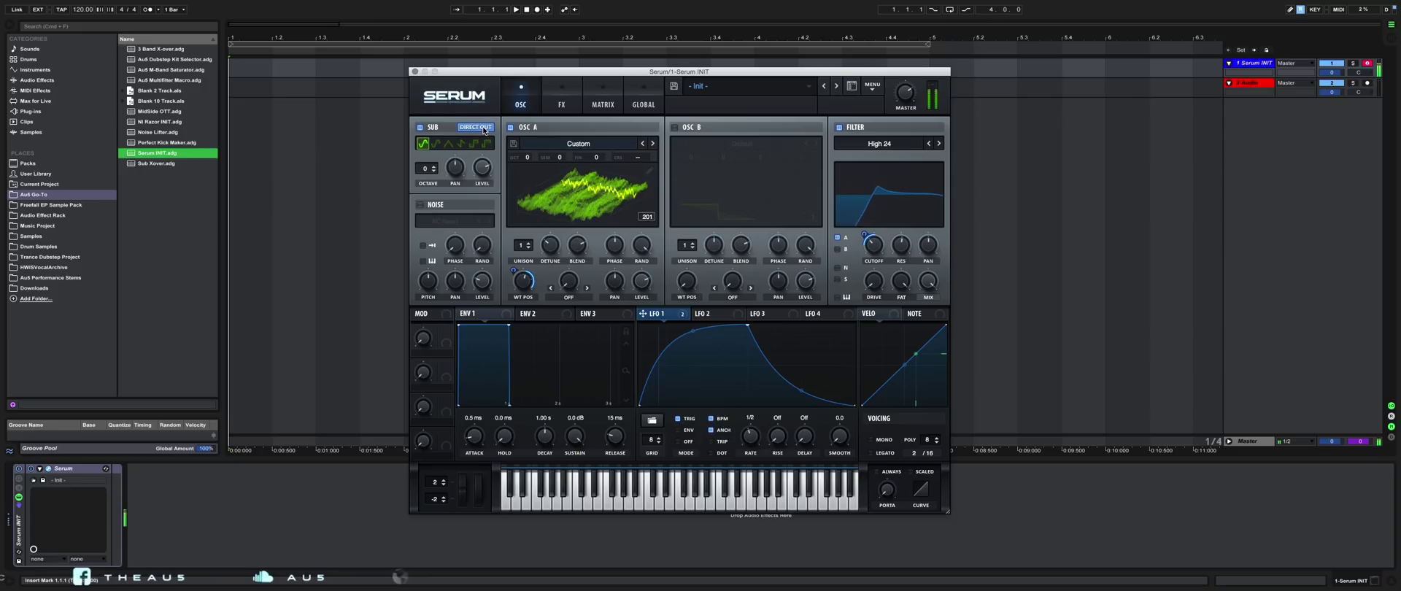
Step: Enable the EQ at the top of the FX chain, high band low-pass with frequency modulated by LFO 1
{"action": "left_click", "coordinate": [562, 102]}
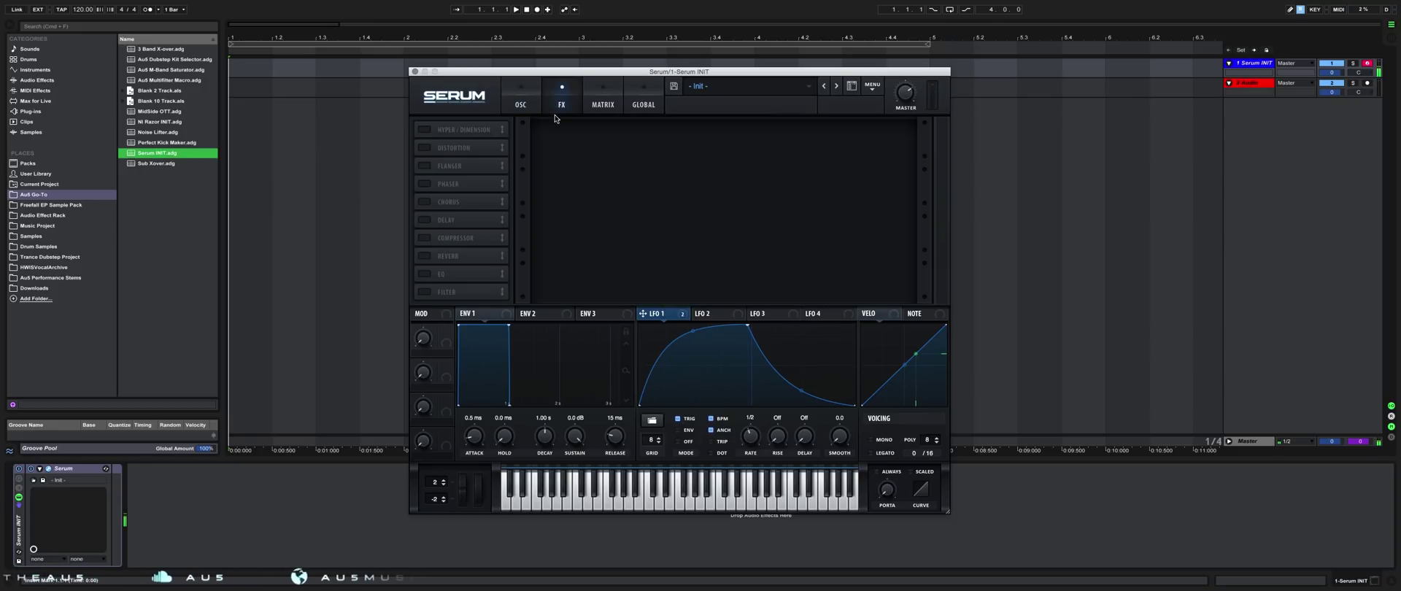
{"action": "left_click", "coordinate": [423, 274]}
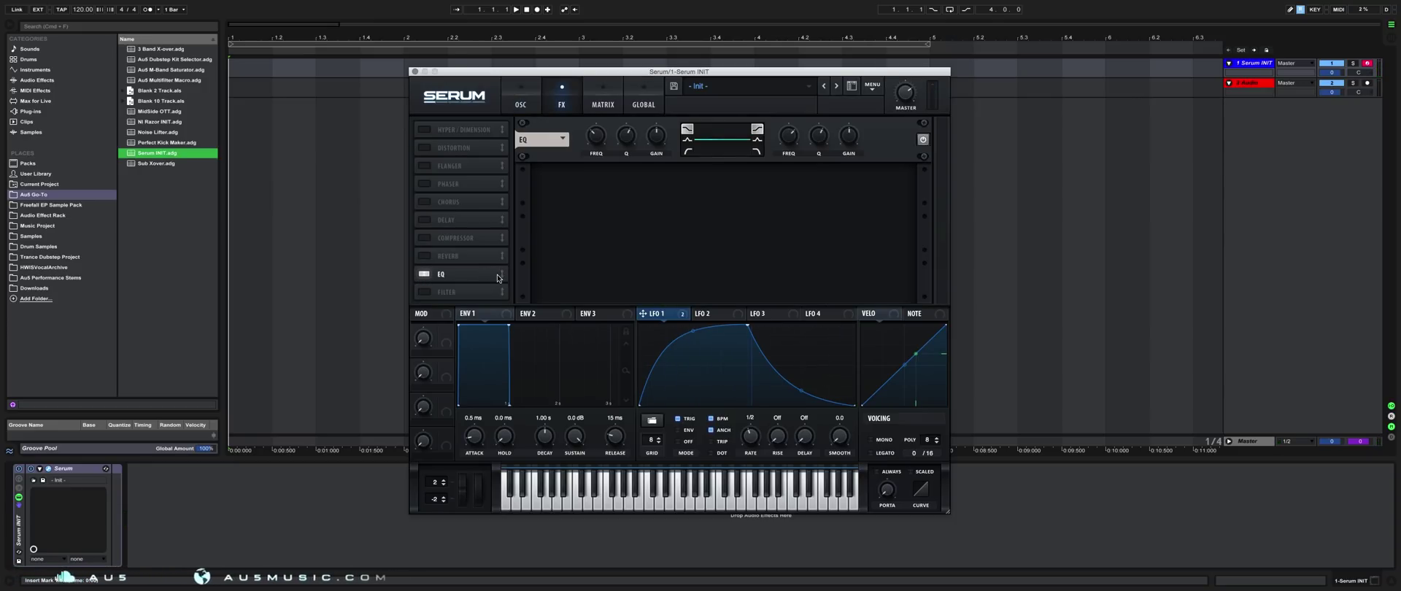
{"action": "left_click_drag", "start_coordinate": [498, 278], "coordinate": [502, 129]}
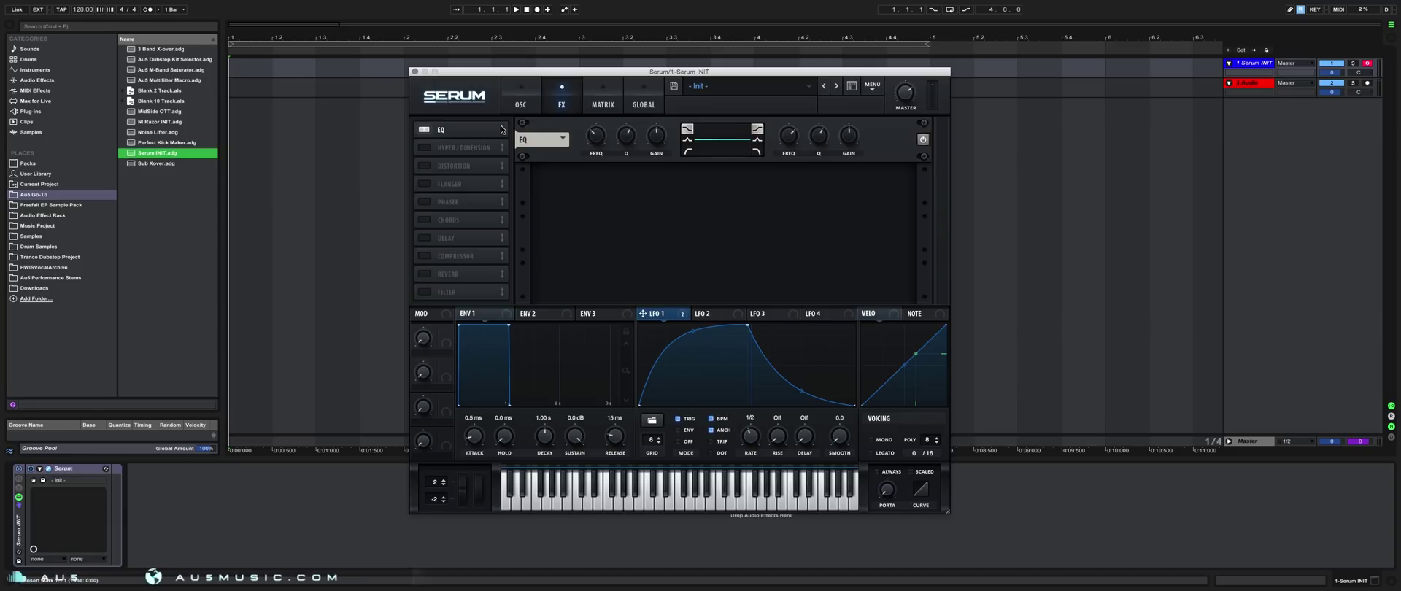
{"action": "left_click_drag", "start_coordinate": [641, 314], "coordinate": [788, 157]}
{"action": "left_click", "coordinate": [757, 151]}
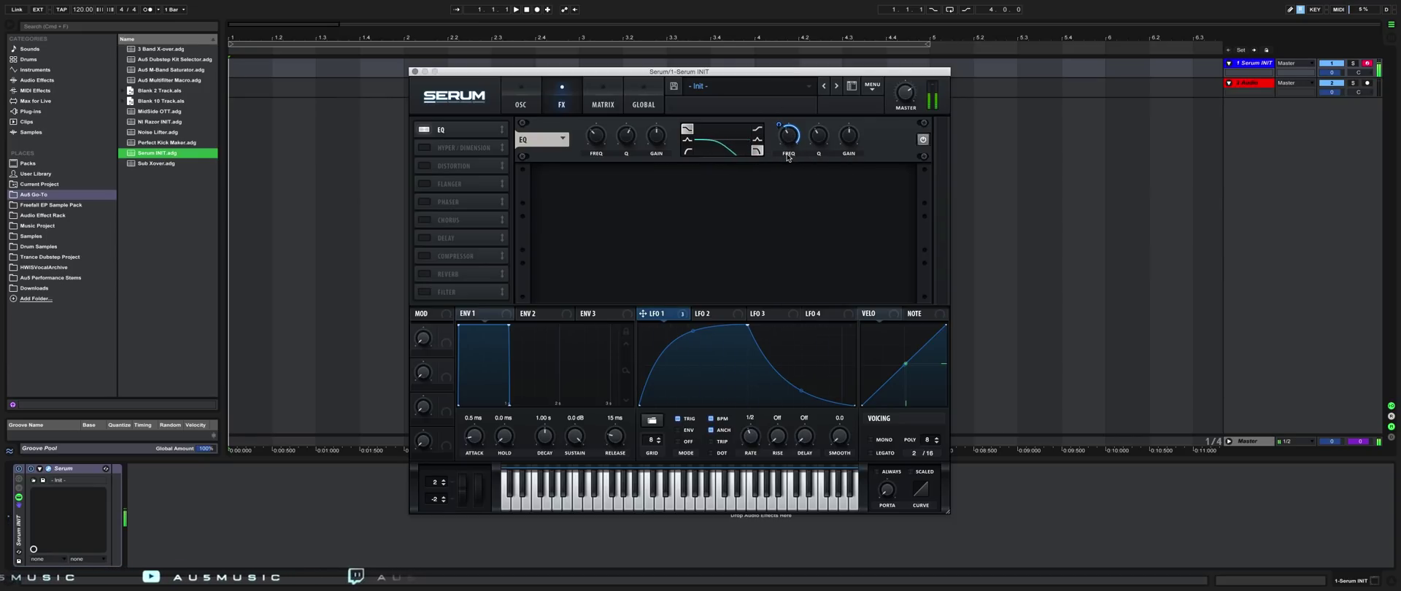
Step: Make the EQ low band a peak, modulate its frequency with LFO 1, and set Q to 48%
{"action": "mouse_move", "coordinate": [788, 141]}
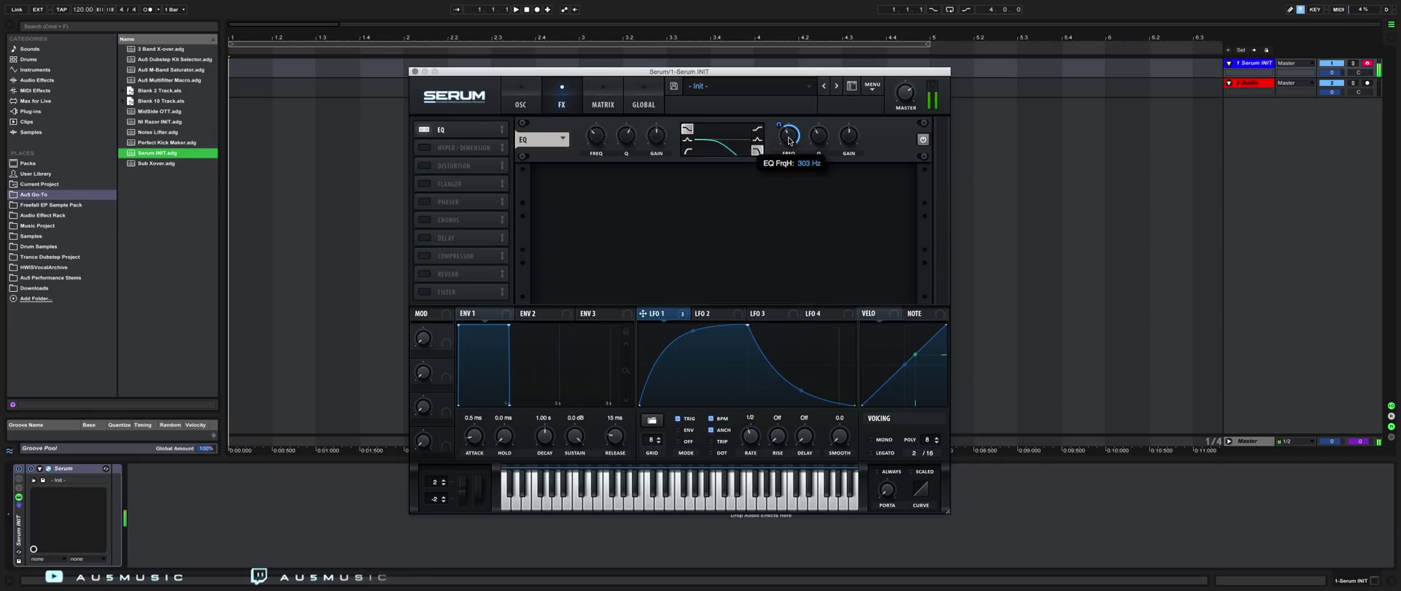
{"action": "left_click", "coordinate": [686, 139]}
{"action": "left_click_drag", "start_coordinate": [658, 136], "coordinate": [658, 134]}
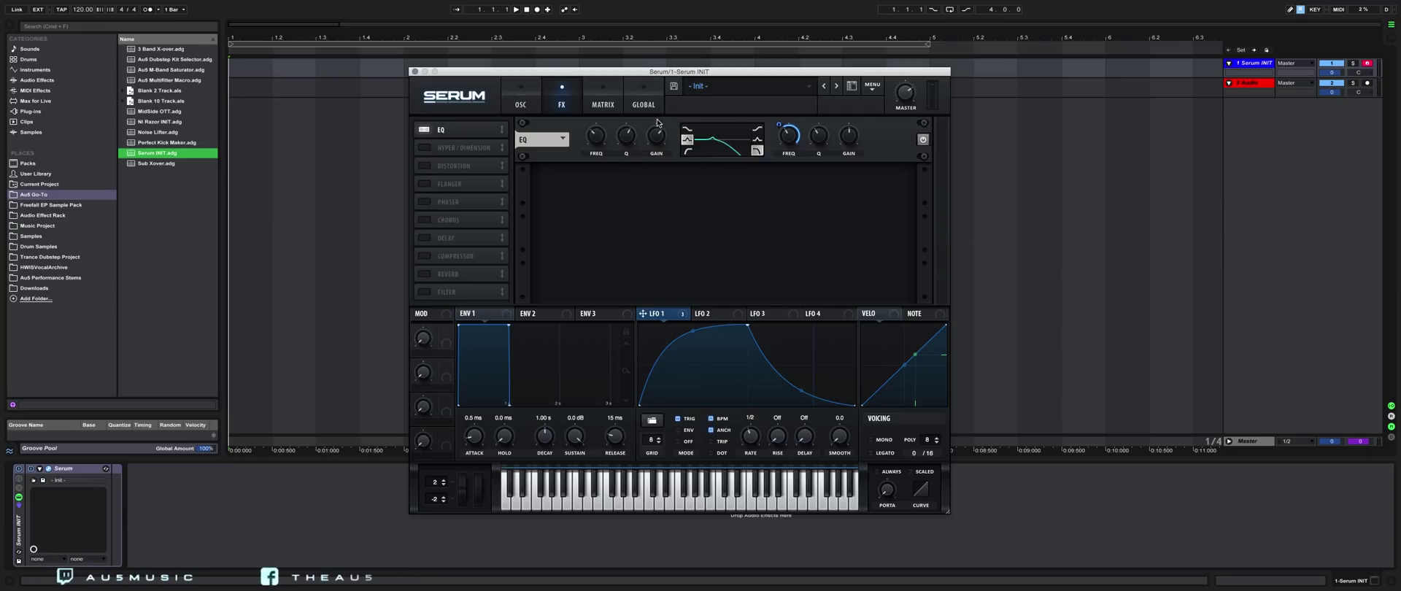
{"action": "left_click_drag", "start_coordinate": [642, 315], "coordinate": [597, 155]}
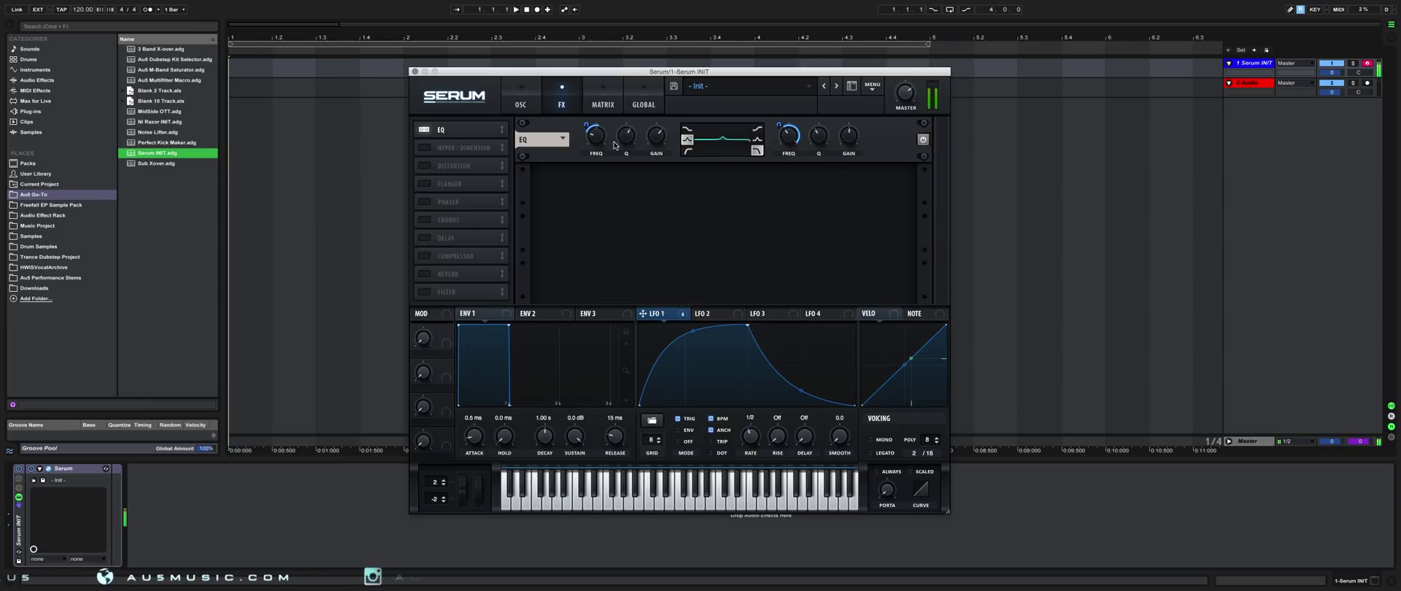
{"action": "left_click_drag", "start_coordinate": [599, 138], "coordinate": [599, 146]}
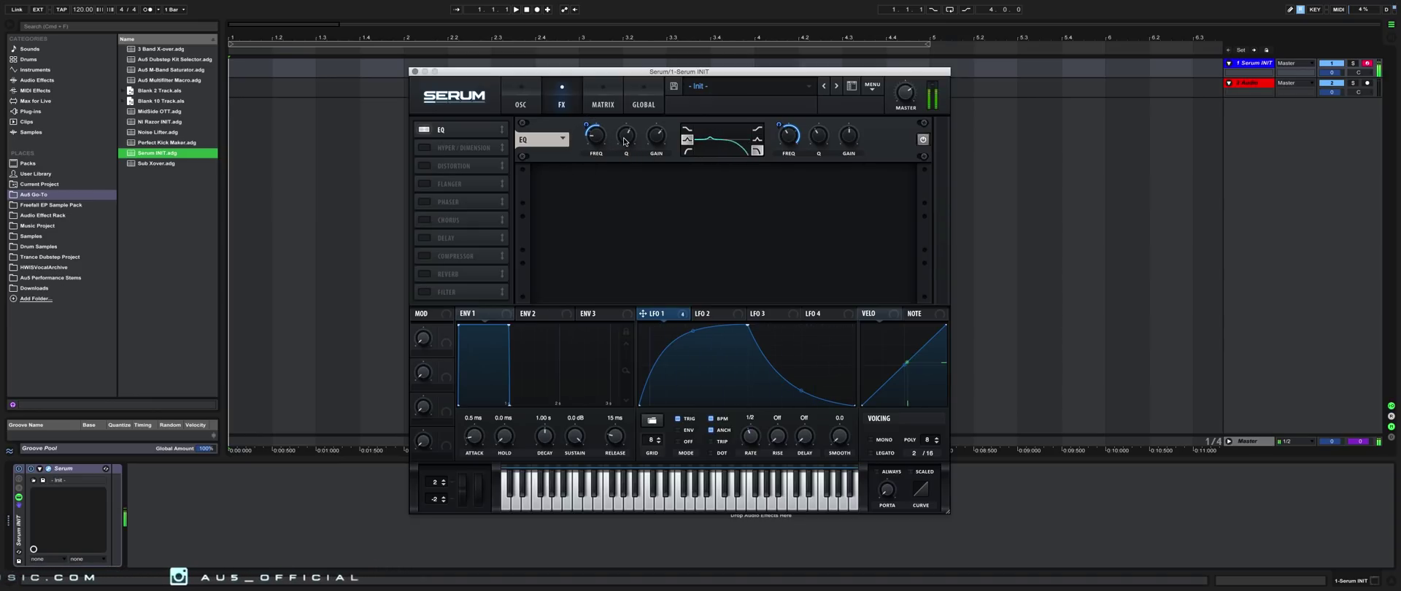
{"action": "left_click_drag", "start_coordinate": [623, 138], "coordinate": [624, 156]}
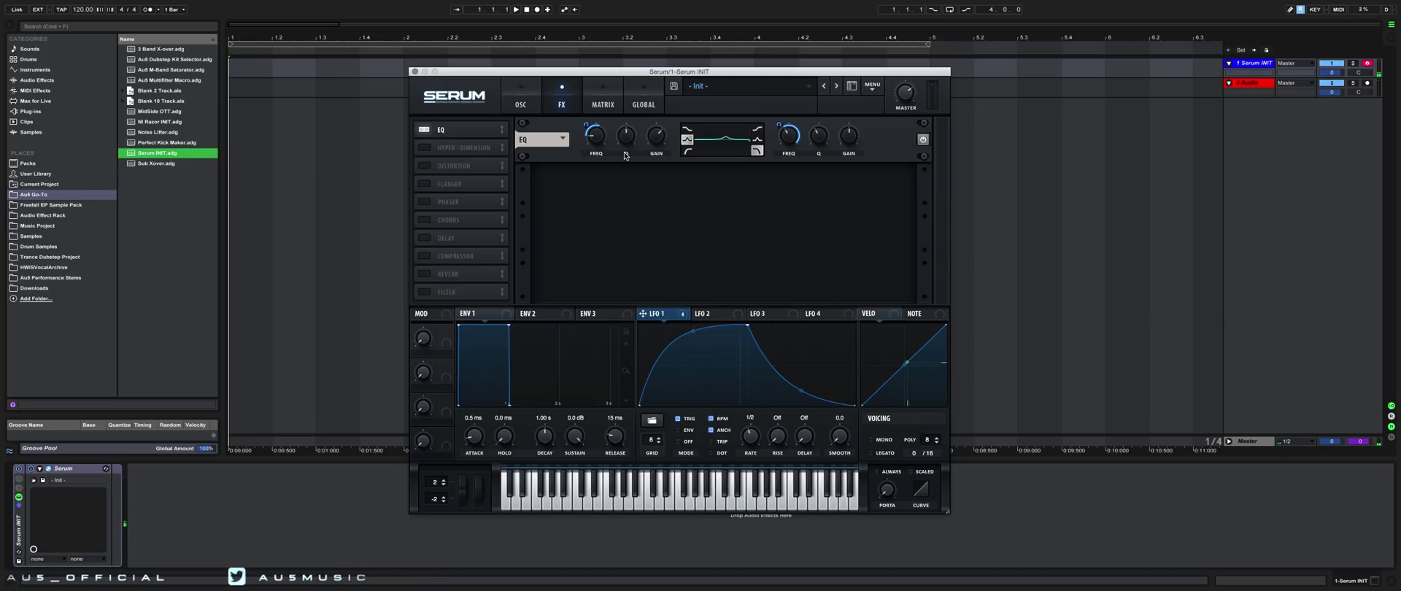
Step: Enable Hyper/Dimension and the Compressor, lowering the compressor ratio to 2:1
{"action": "left_click", "coordinate": [424, 148]}
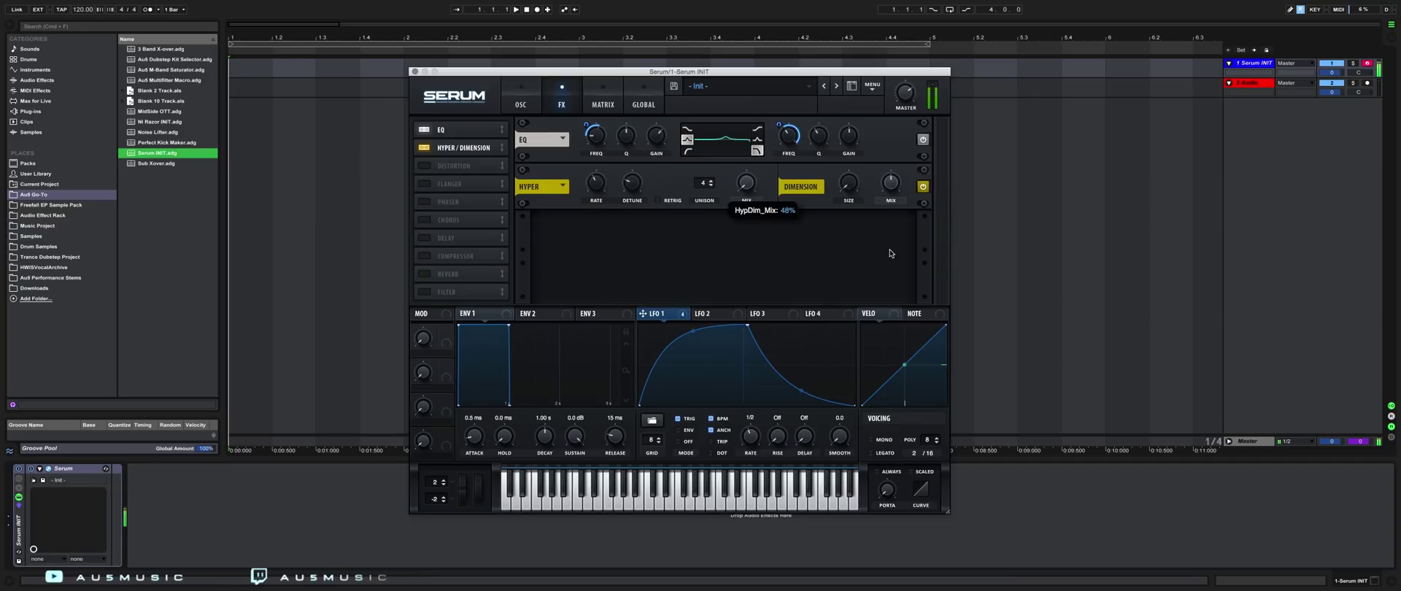
{"action": "left_click", "coordinate": [423, 256]}
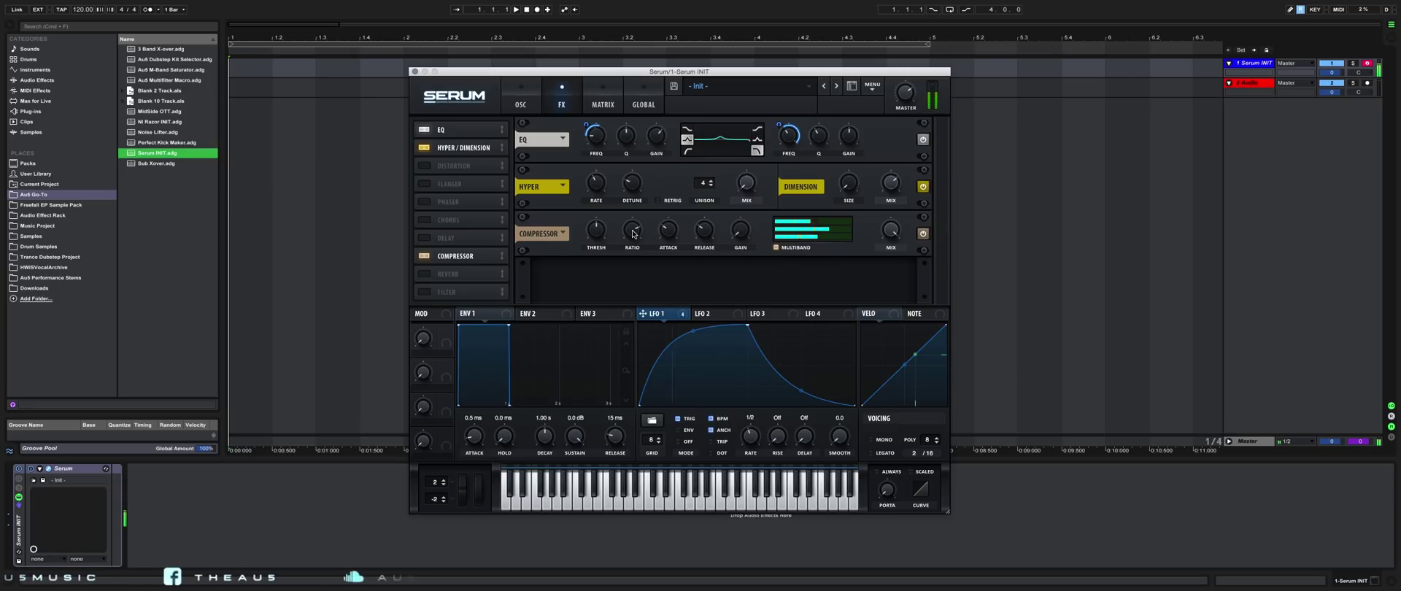
{"action": "left_click_drag", "start_coordinate": [636, 231], "coordinate": [632, 246]}
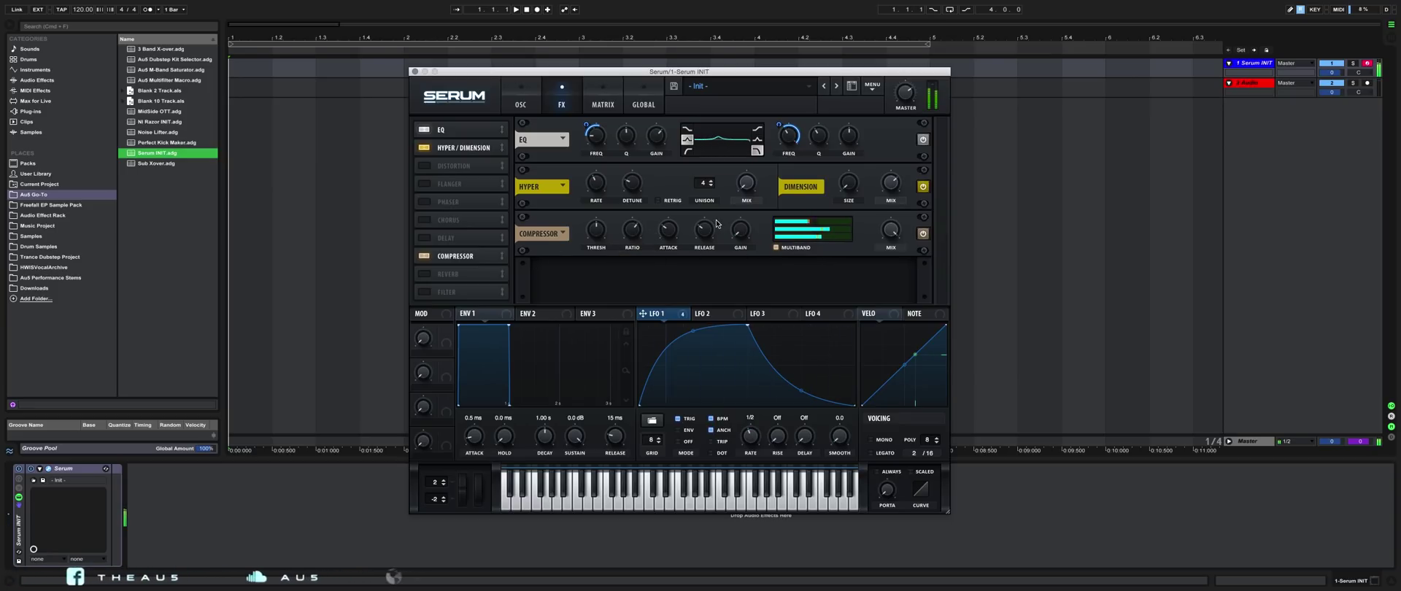
{"action": "mouse_move", "coordinate": [741, 247]}
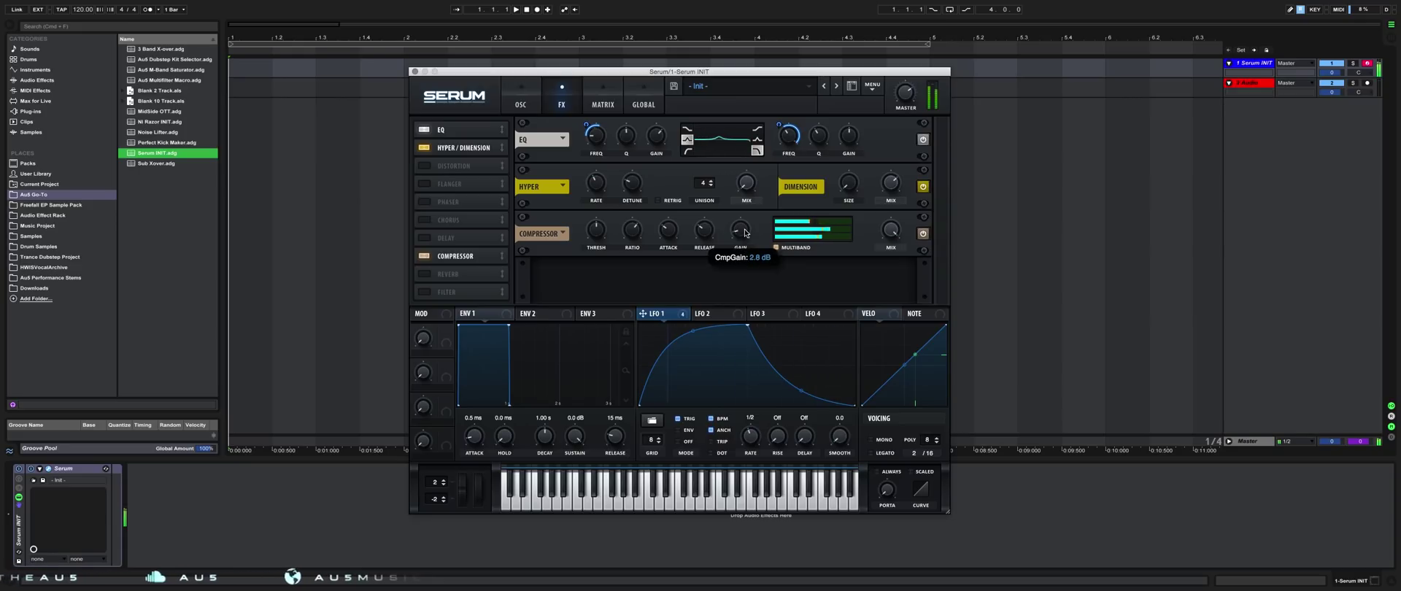
{"action": "mouse_move", "coordinate": [791, 156]}
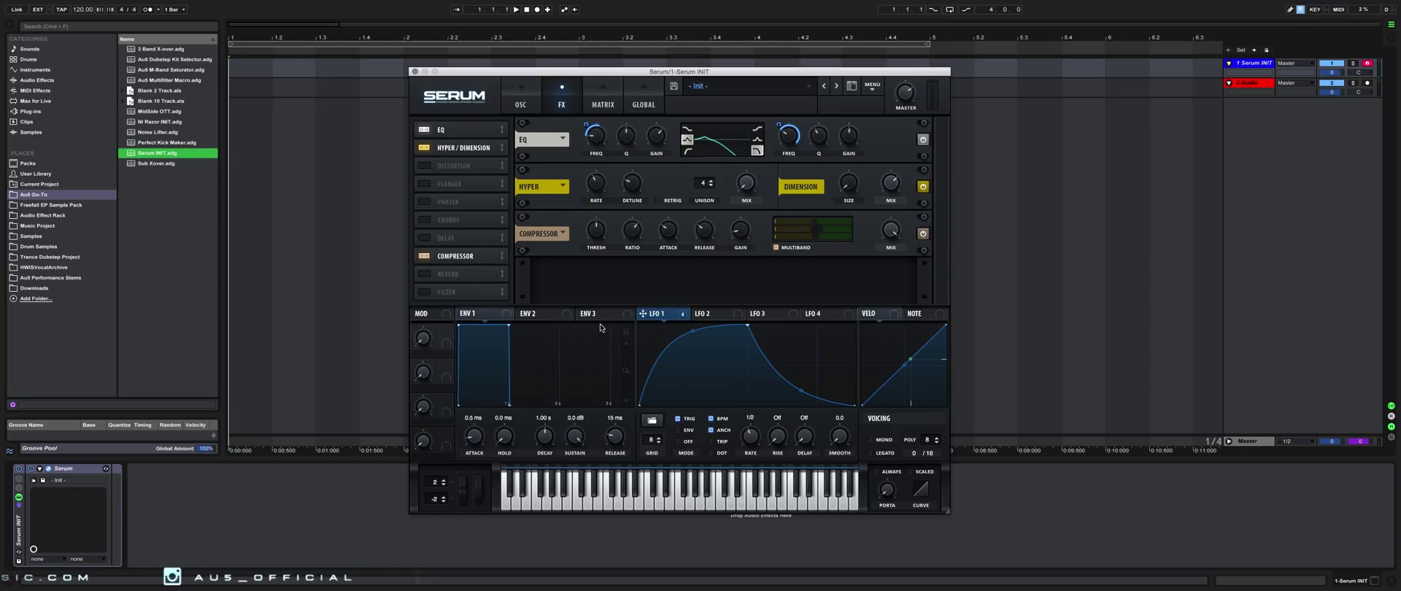
Step: Enable the FILTER effect in the third slot as Flanges > Flg +, with NOTE driving its cutoff
{"action": "left_click", "coordinate": [423, 292]}
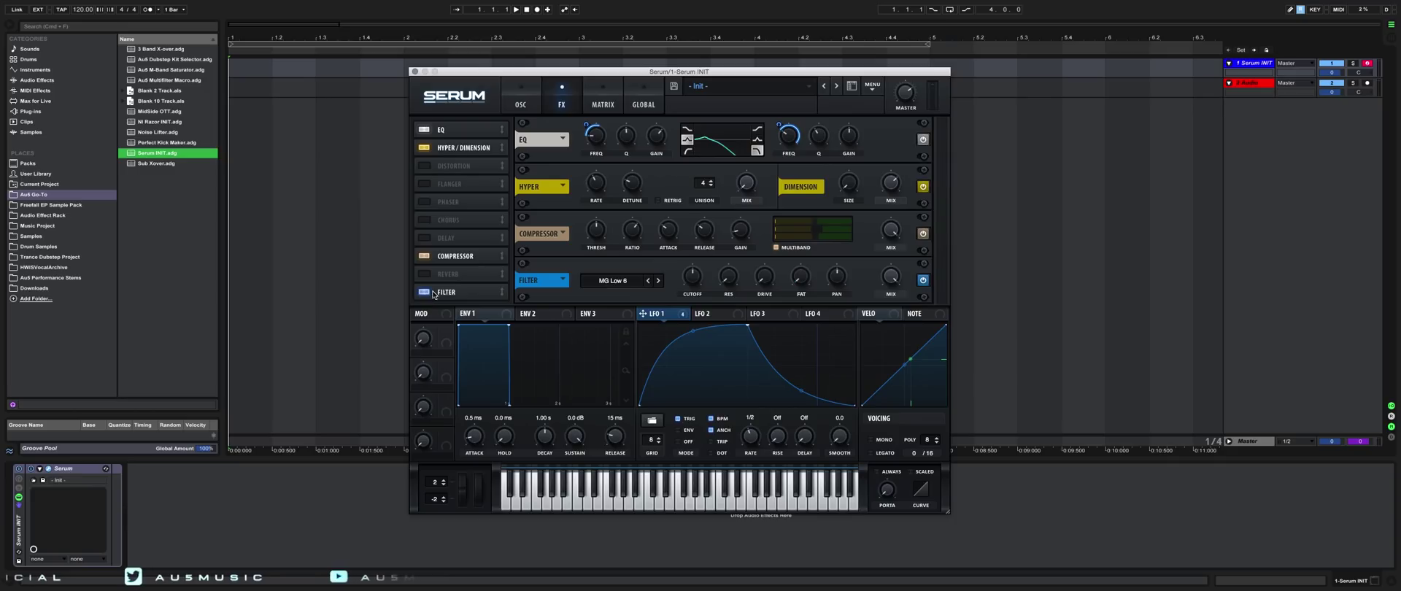
{"action": "left_click_drag", "start_coordinate": [502, 293], "coordinate": [501, 165]}
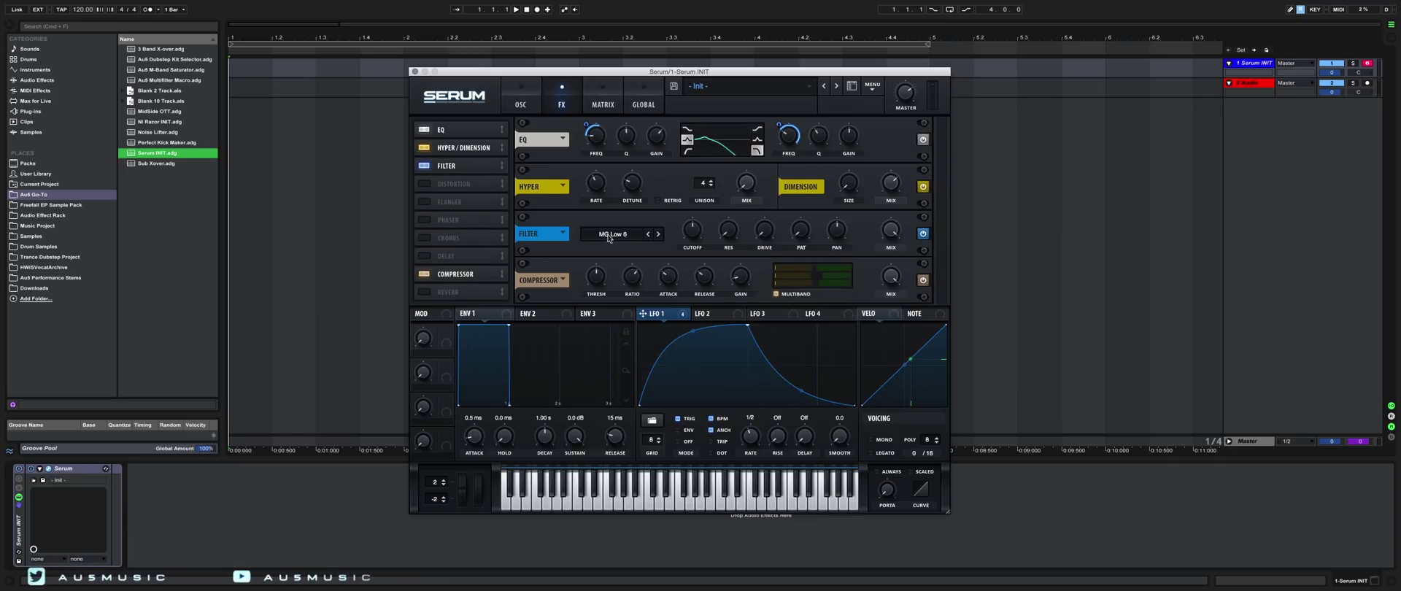
{"action": "left_click", "coordinate": [614, 235]}
{"action": "mouse_move", "coordinate": [646, 266]}
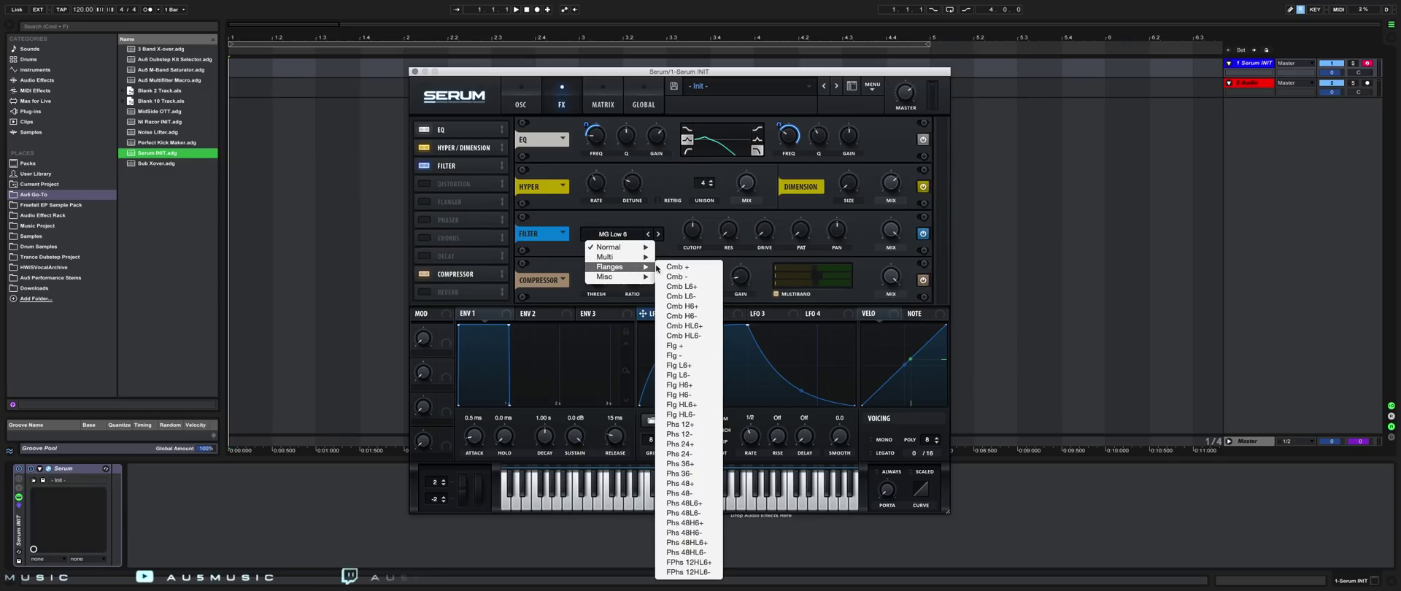
{"action": "left_click", "coordinate": [711, 346]}
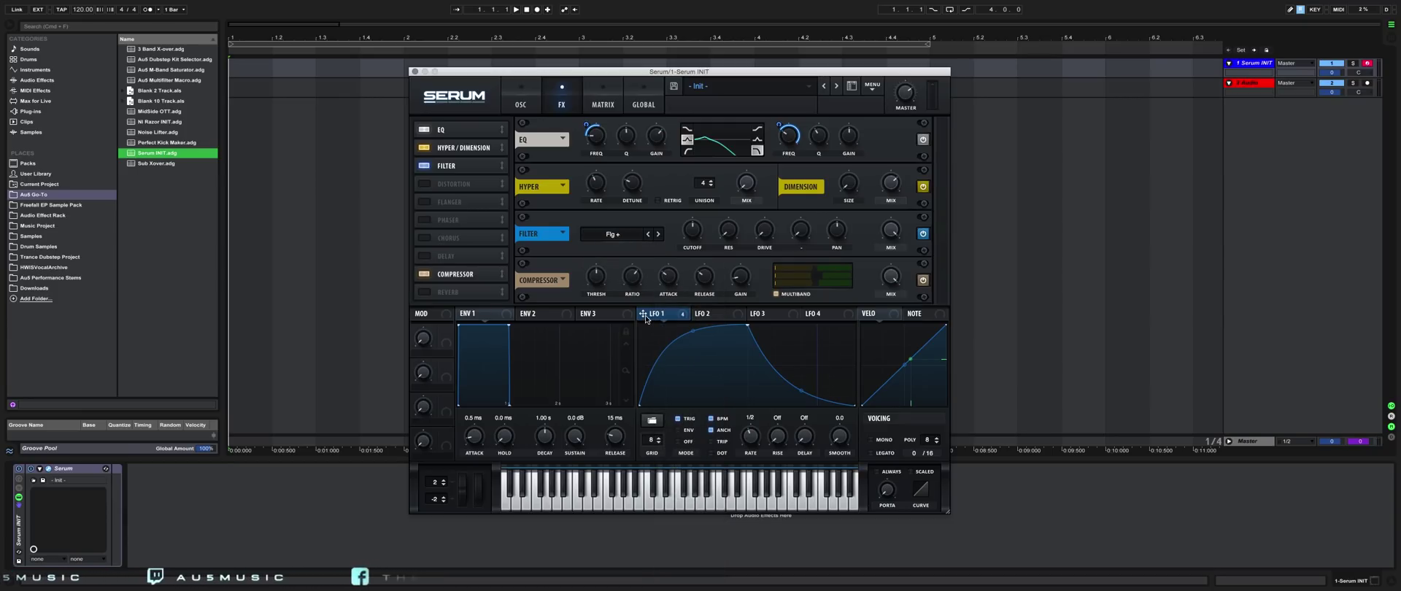
{"action": "left_click", "coordinate": [916, 315]}
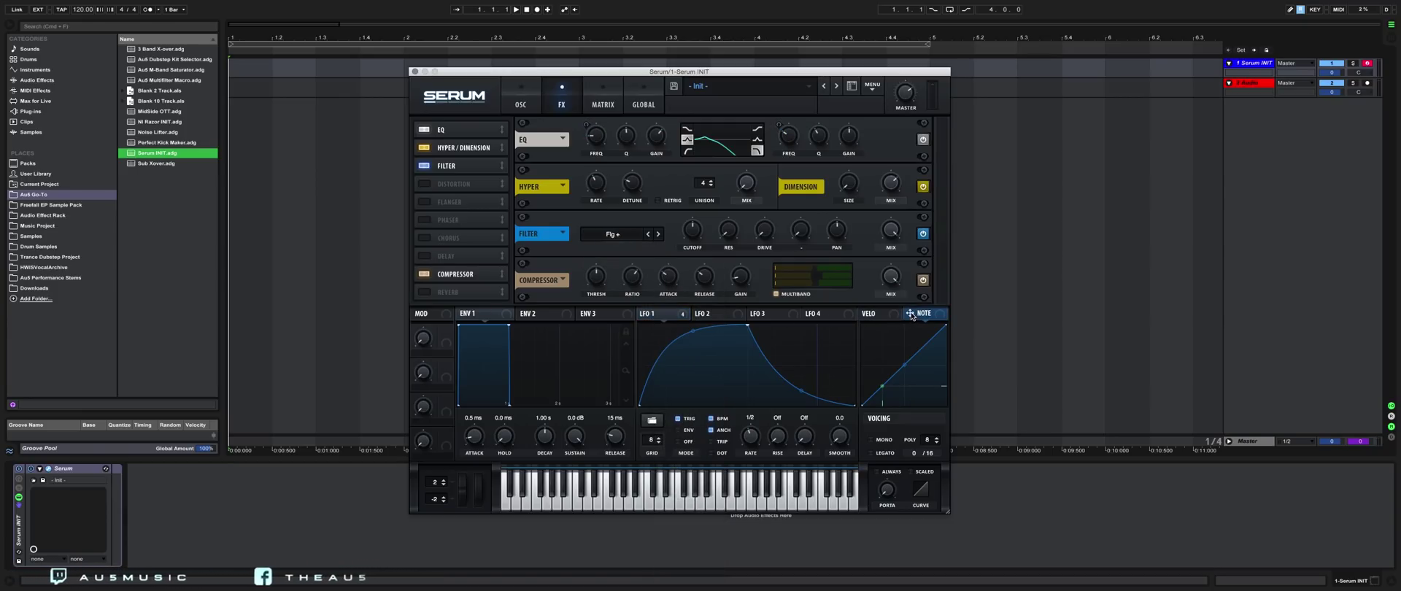
{"action": "left_click_drag", "start_coordinate": [909, 313], "coordinate": [692, 230]}
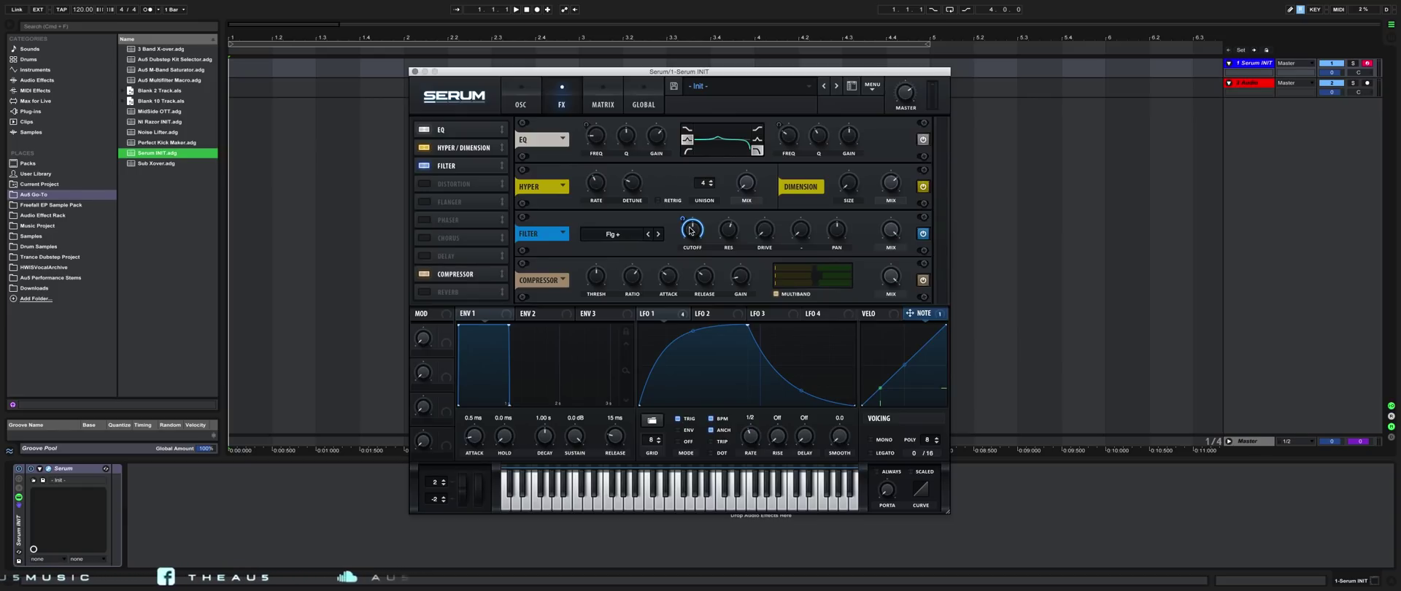
{"action": "mouse_move", "coordinate": [690, 231]}
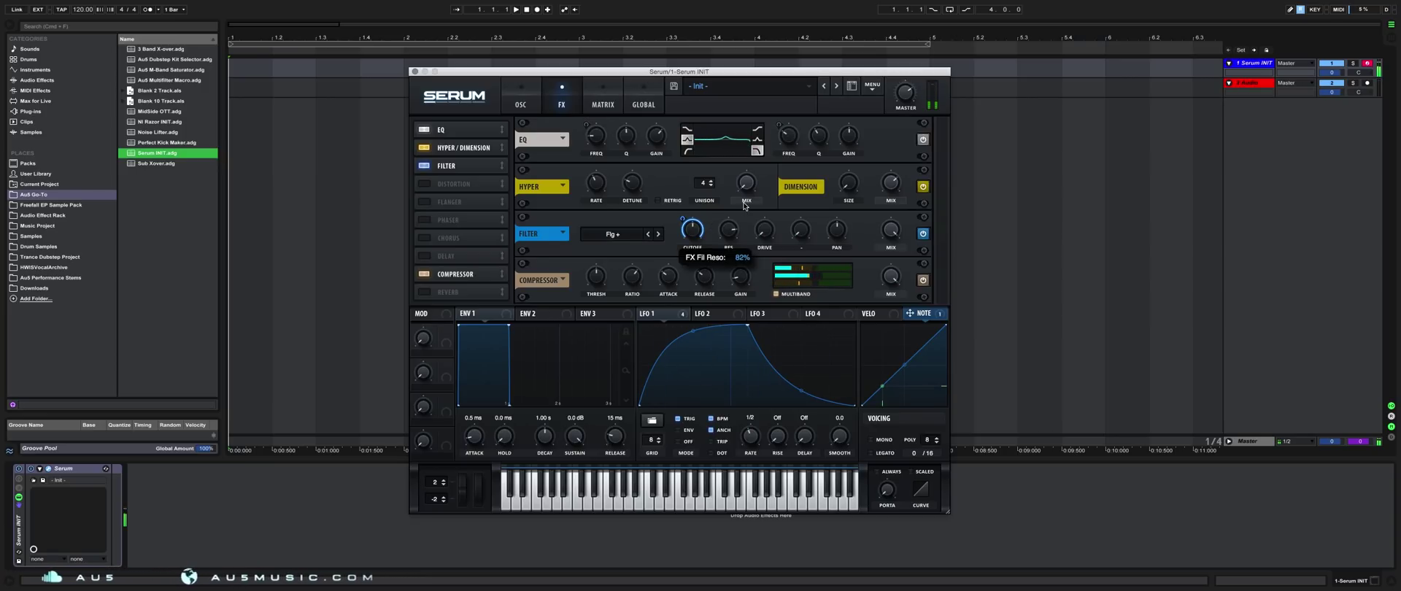
Step: Lower the Flg + filter's resonance and mix, then boost the compressor's high band
{"action": "left_click_drag", "start_coordinate": [744, 205], "coordinate": [745, 235]}
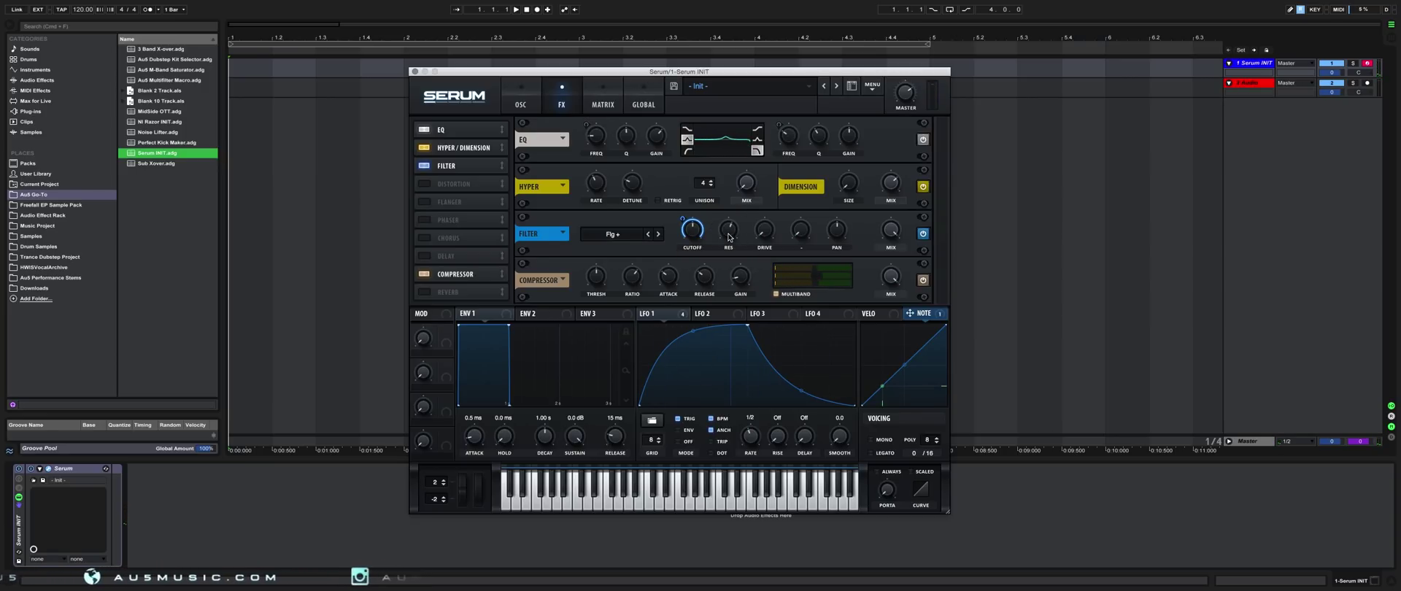
{"action": "left_click_drag", "start_coordinate": [890, 230], "coordinate": [896, 266]}
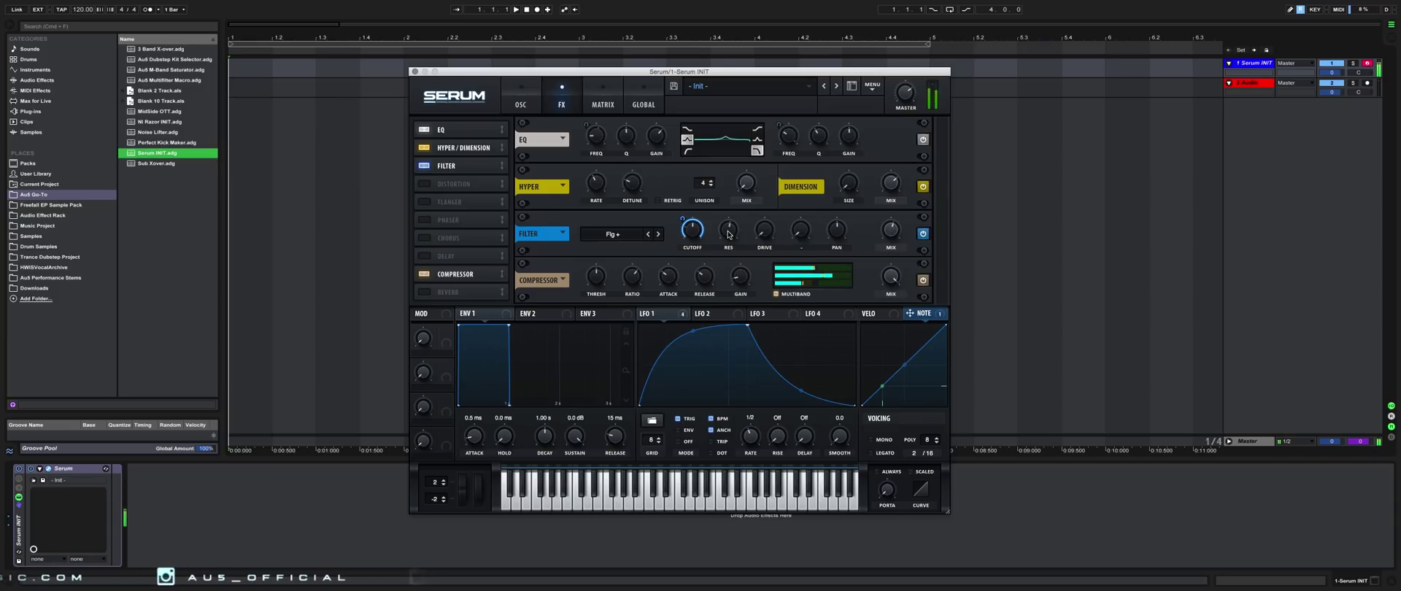
{"action": "left_click_drag", "start_coordinate": [728, 230], "coordinate": [728, 223]}
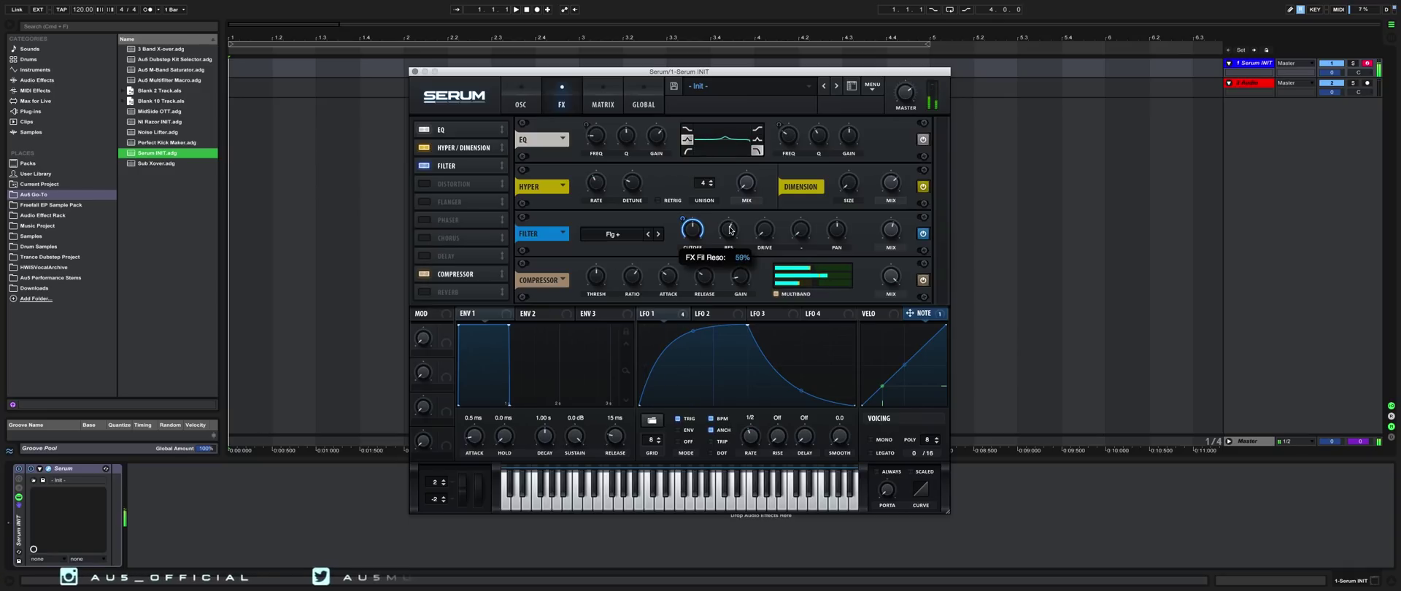
{"action": "left_click", "coordinate": [922, 236]}
{"action": "left_click", "coordinate": [921, 236]}
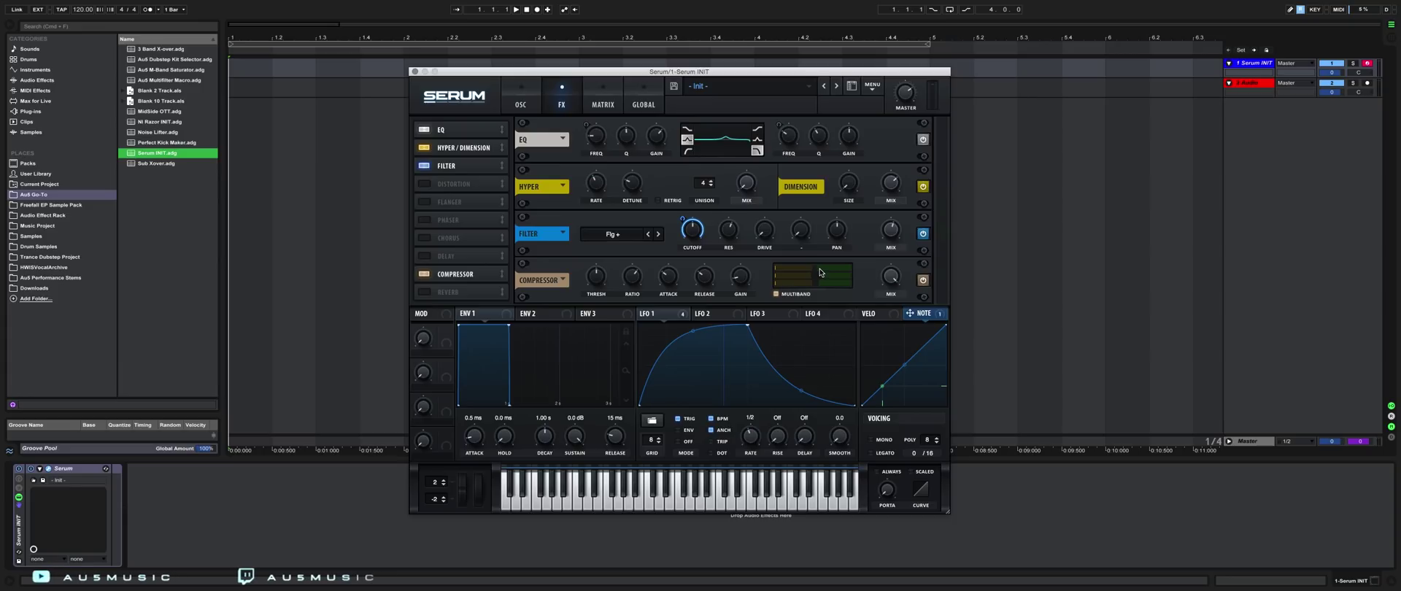
{"action": "left_click_drag", "start_coordinate": [821, 267], "coordinate": [823, 267]}
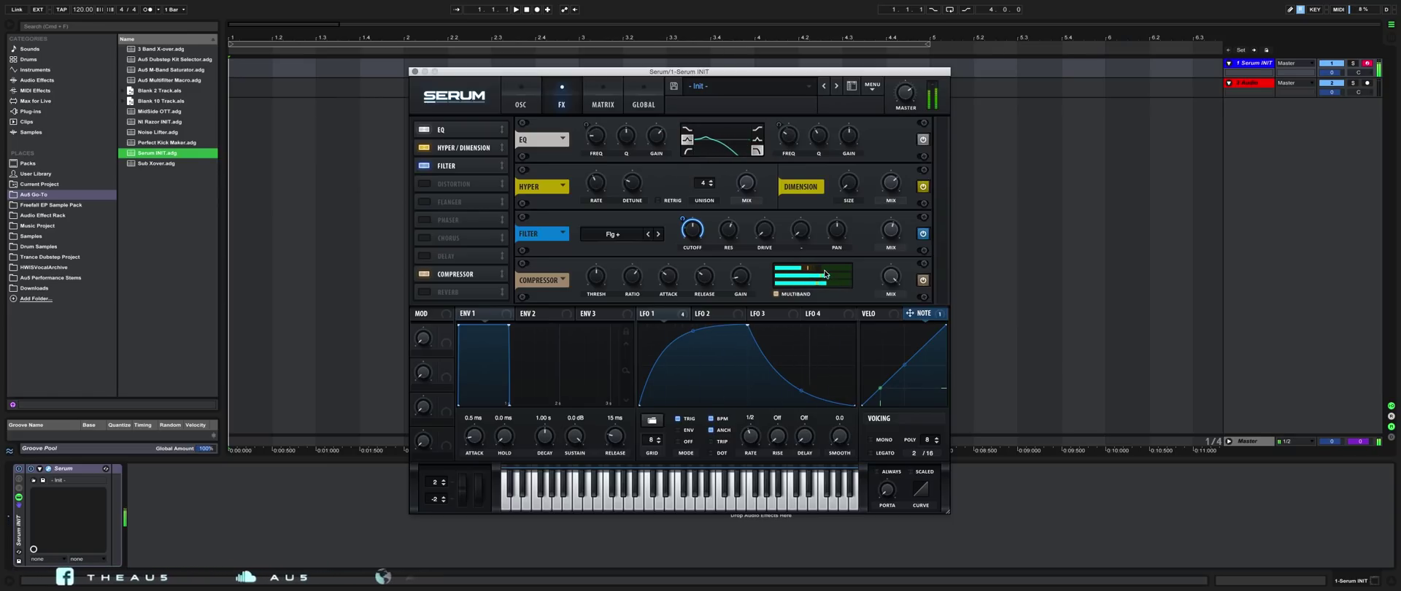
Step: Add a Chorus with LFO 1 modulating Delay 1, toggling it off and on to compare
{"action": "left_click", "coordinate": [424, 238]}
{"action": "scroll", "coordinate": [941, 248], "scroll_direction": "down", "scroll_amount": 2}
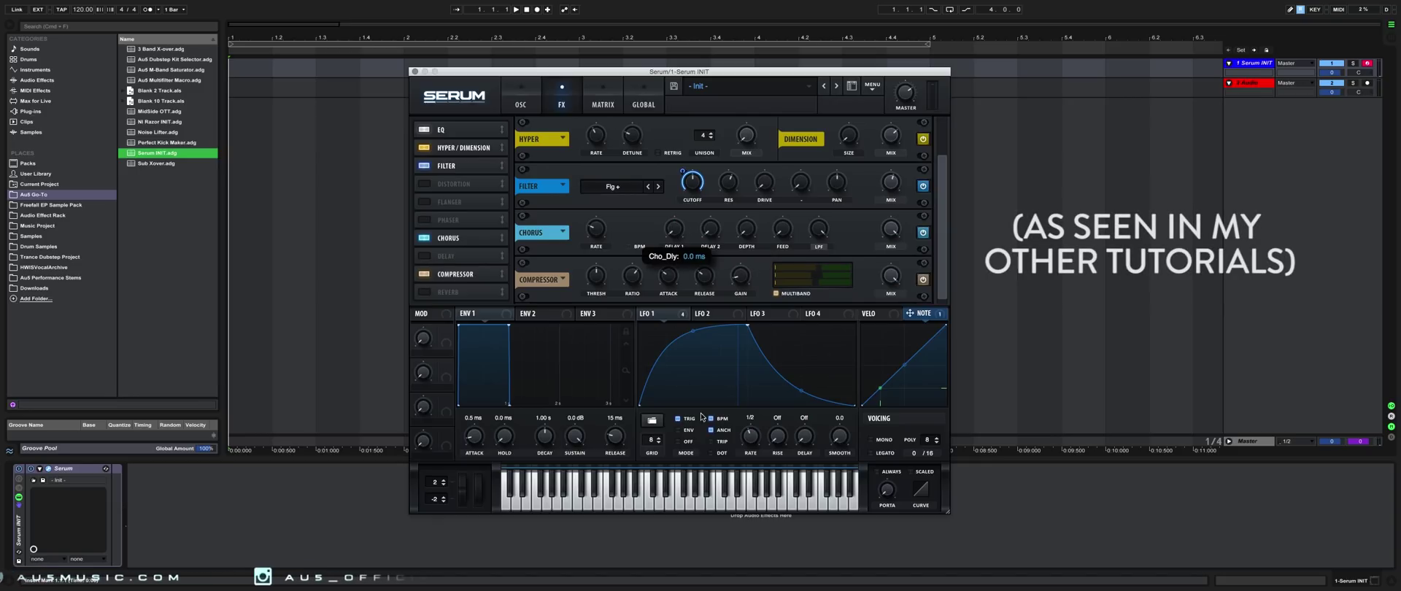
{"action": "left_click_drag", "start_coordinate": [645, 312], "coordinate": [668, 230]}
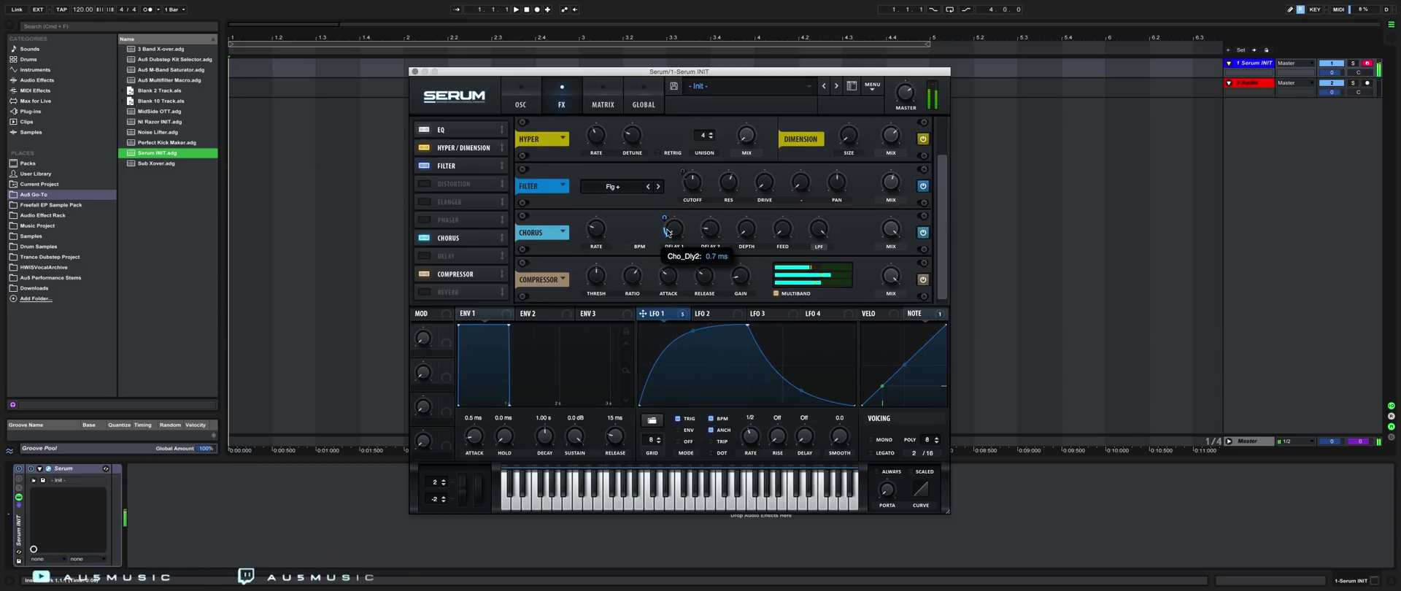
{"action": "left_click", "coordinate": [924, 232]}
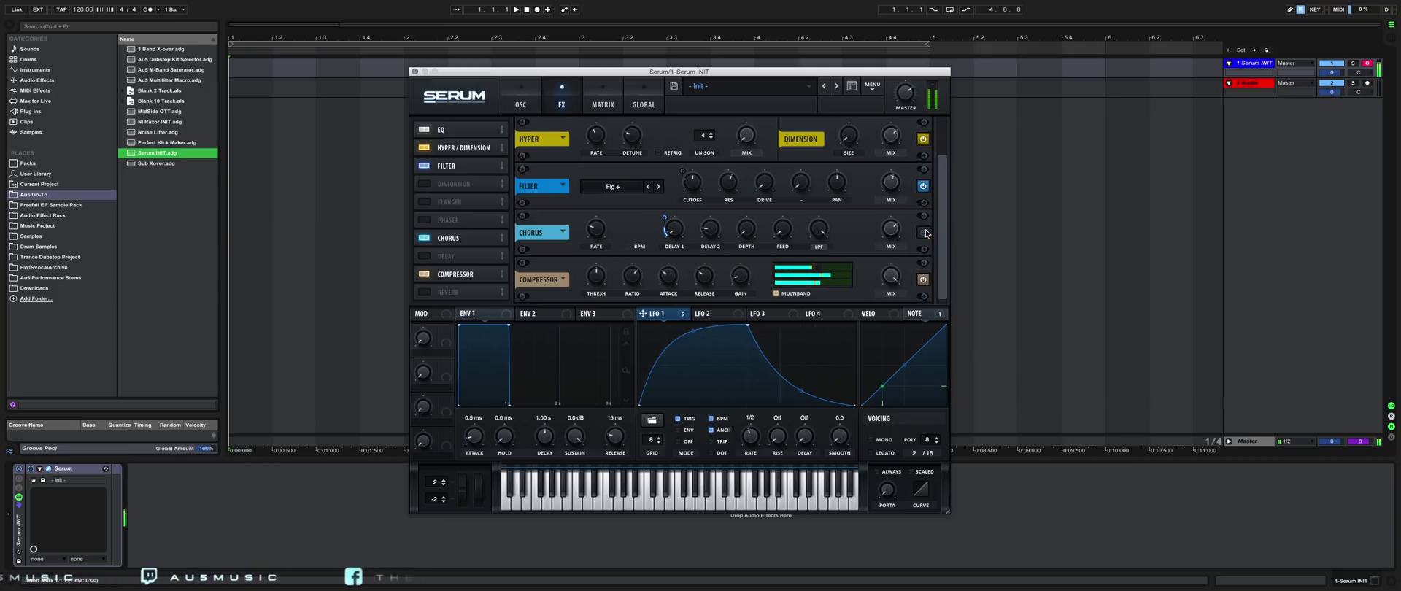
{"action": "left_click", "coordinate": [925, 233]}
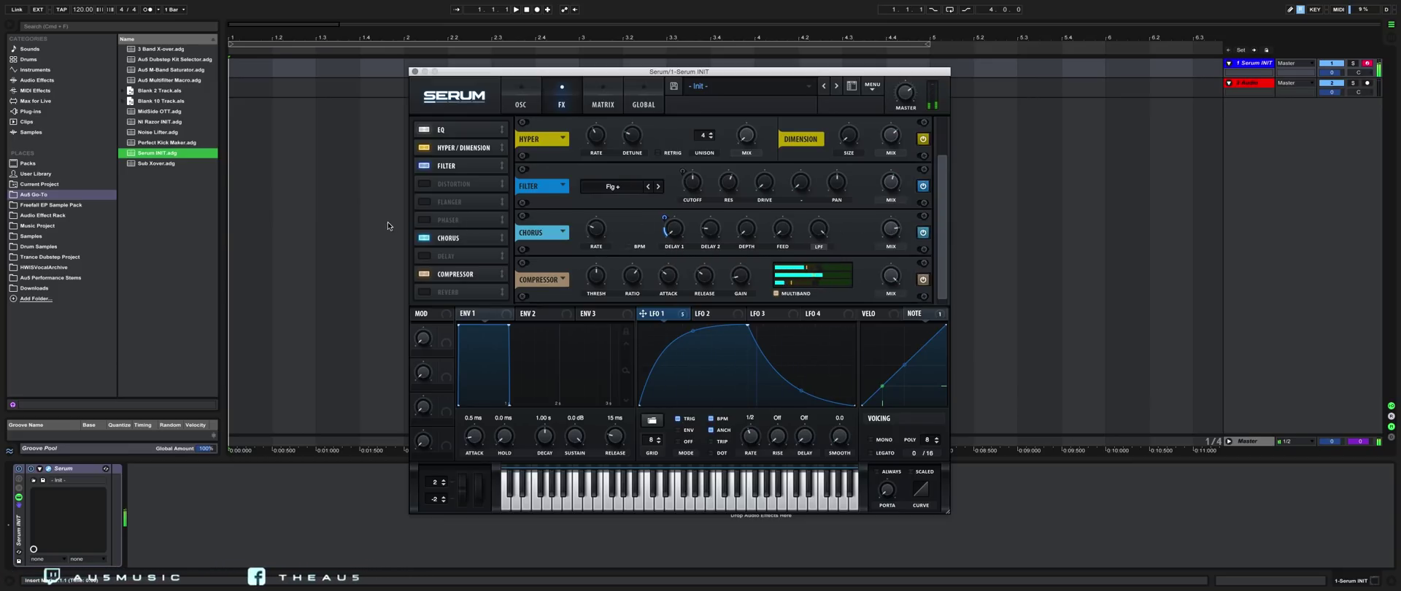
Step: Add a Phaser with LFO 1 on its frequency, set to 78 Hz with 54% mix
{"action": "left_click", "coordinate": [424, 220]}
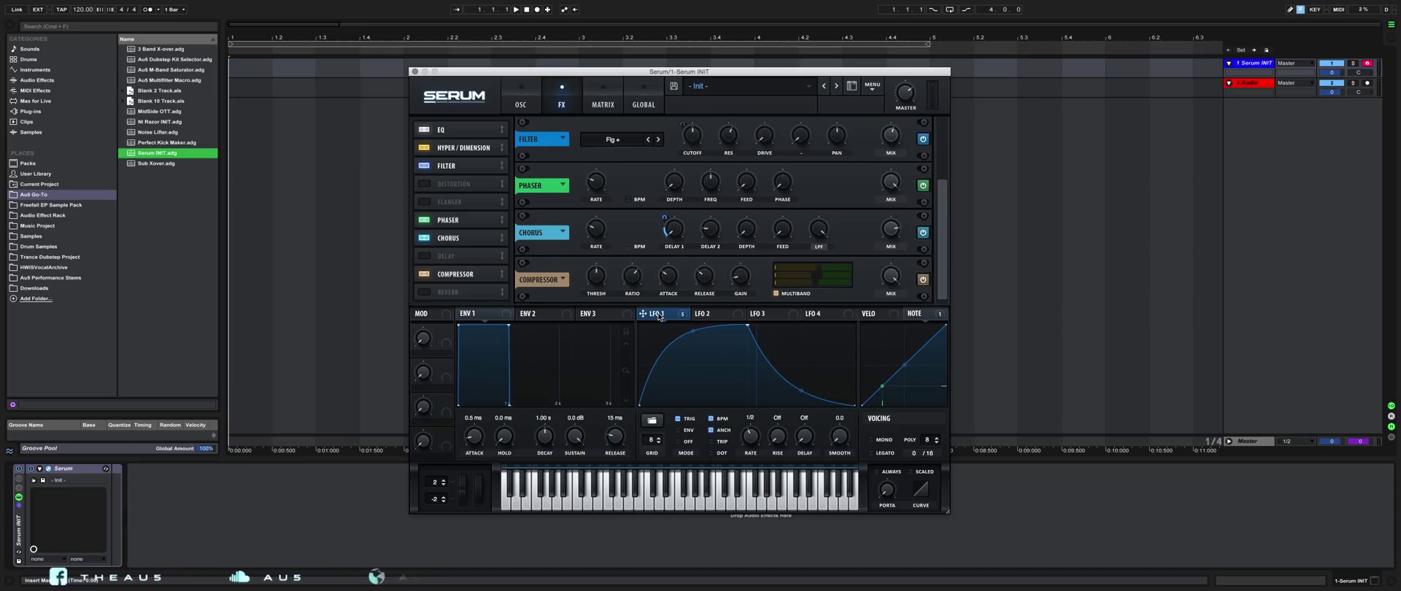
{"action": "left_click_drag", "start_coordinate": [643, 314], "coordinate": [708, 177]}
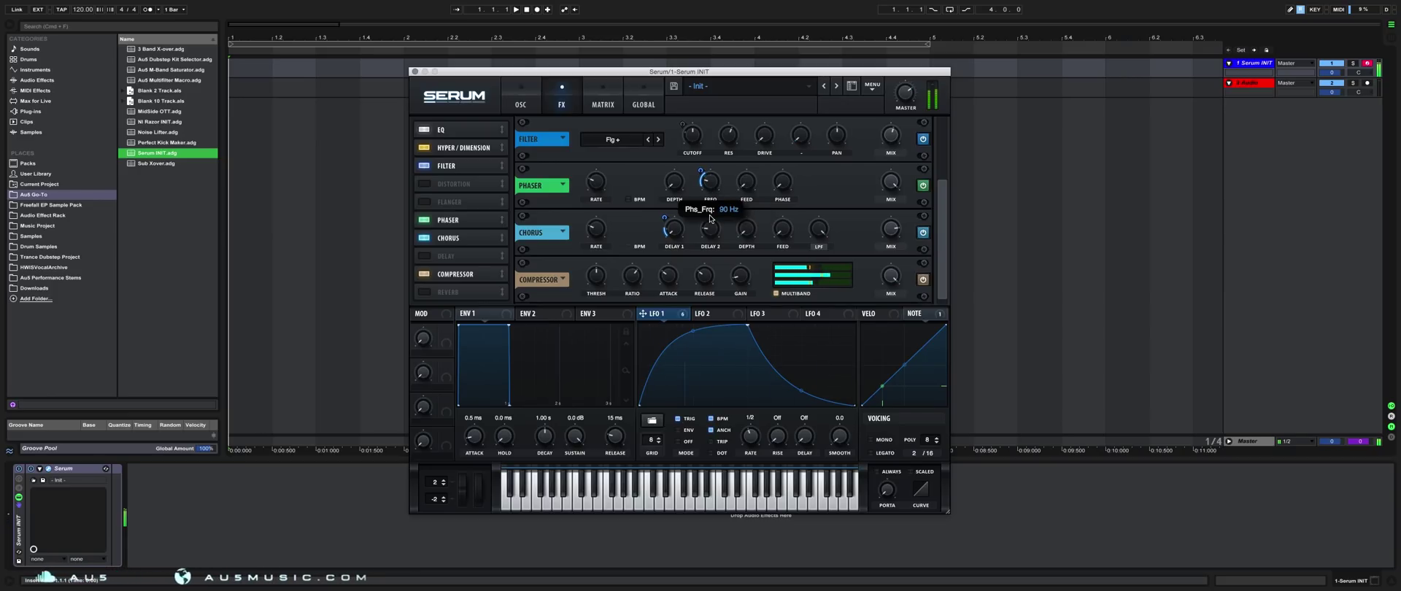
{"action": "left_click_drag", "start_coordinate": [710, 220], "coordinate": [710, 217]}
{"action": "left_click_drag", "start_coordinate": [748, 436], "coordinate": [751, 433]}
{"action": "left_click_drag", "start_coordinate": [889, 180], "coordinate": [887, 219]}
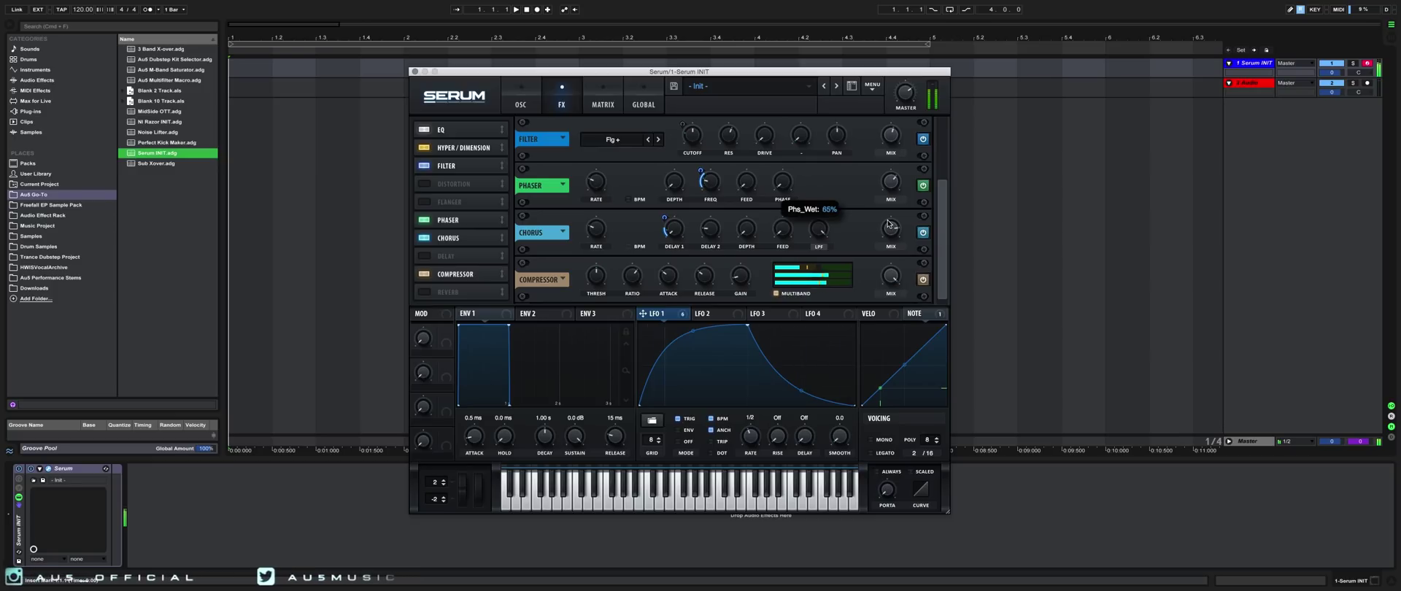
Step: Lower Osc A's wavetable position and widen LFO 1's modulation of it
{"action": "left_click", "coordinate": [522, 103]}
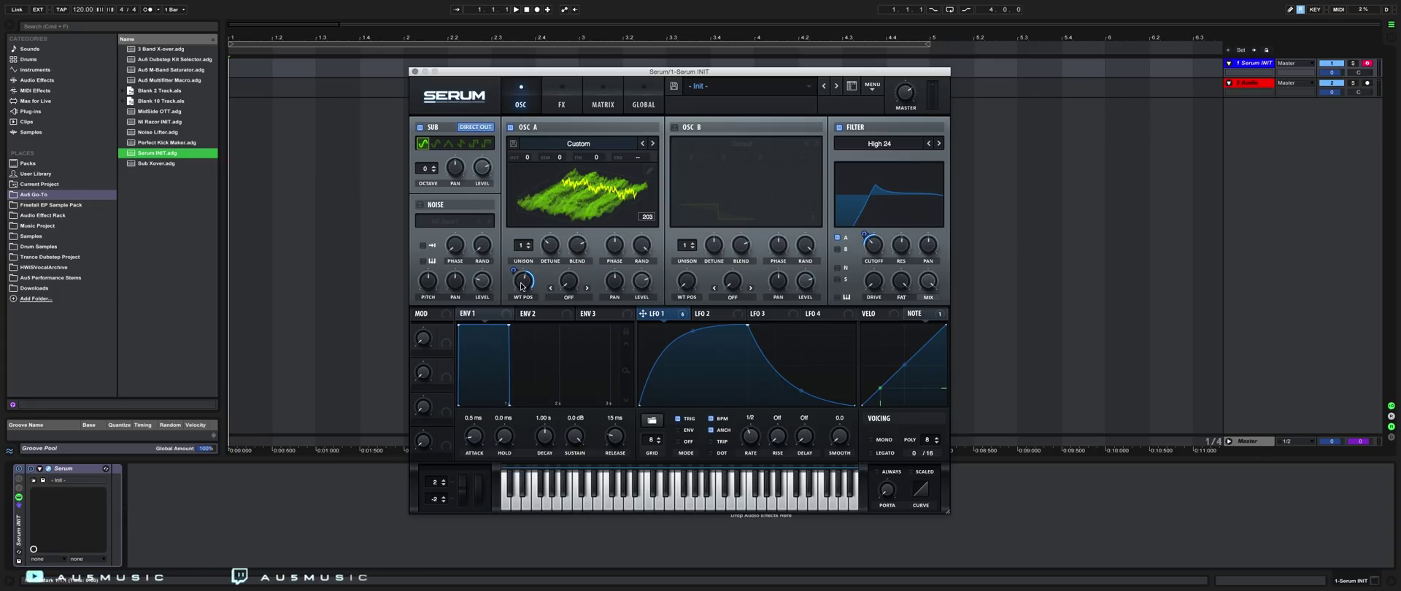
{"action": "left_click_drag", "start_coordinate": [522, 287], "coordinate": [521, 364]}
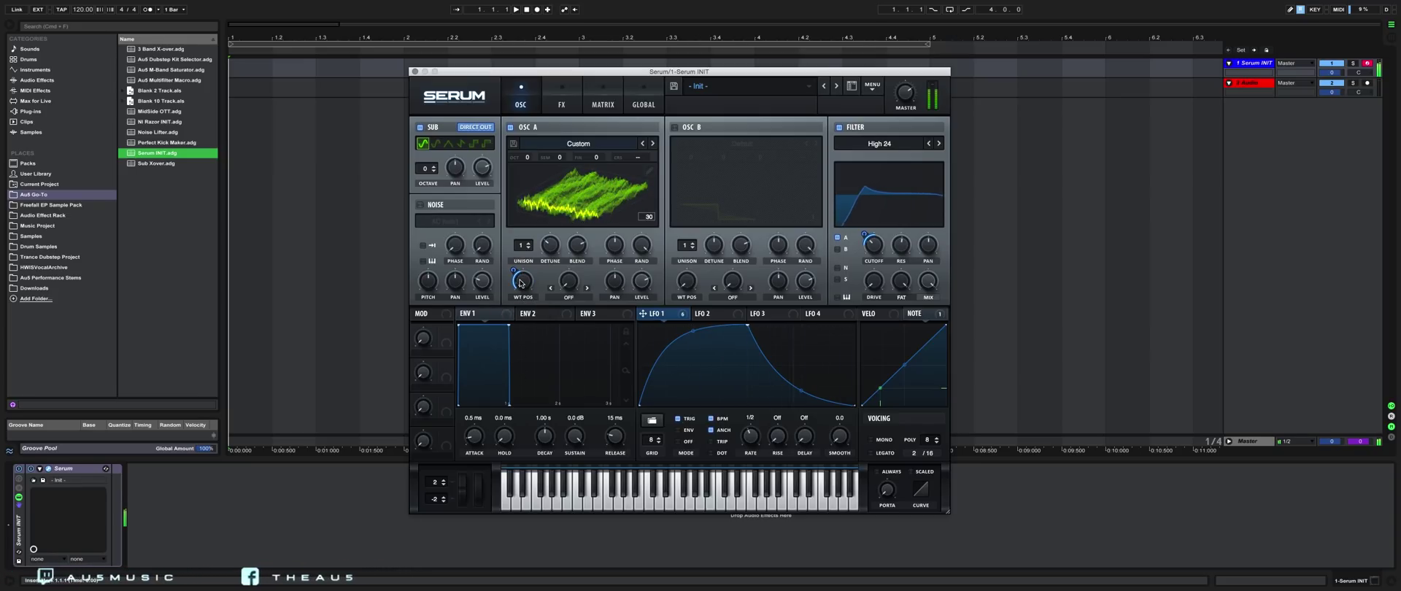
{"action": "left_click_drag", "start_coordinate": [515, 271], "coordinate": [517, 249]}
{"action": "left_click_drag", "start_coordinate": [523, 286], "coordinate": [524, 274]}
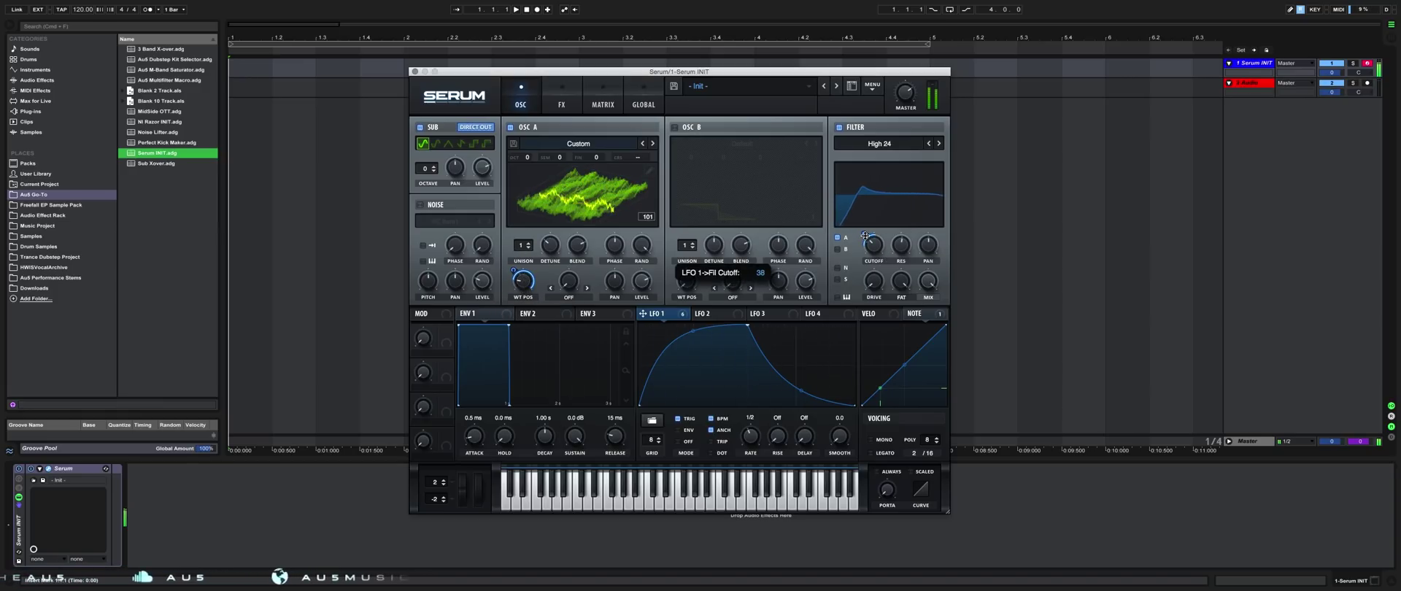
Step: Reshape LFO 1 into a steep early rise with a curved fall, at -48 WT POS depth
{"action": "mouse_move", "coordinate": [904, 251]}
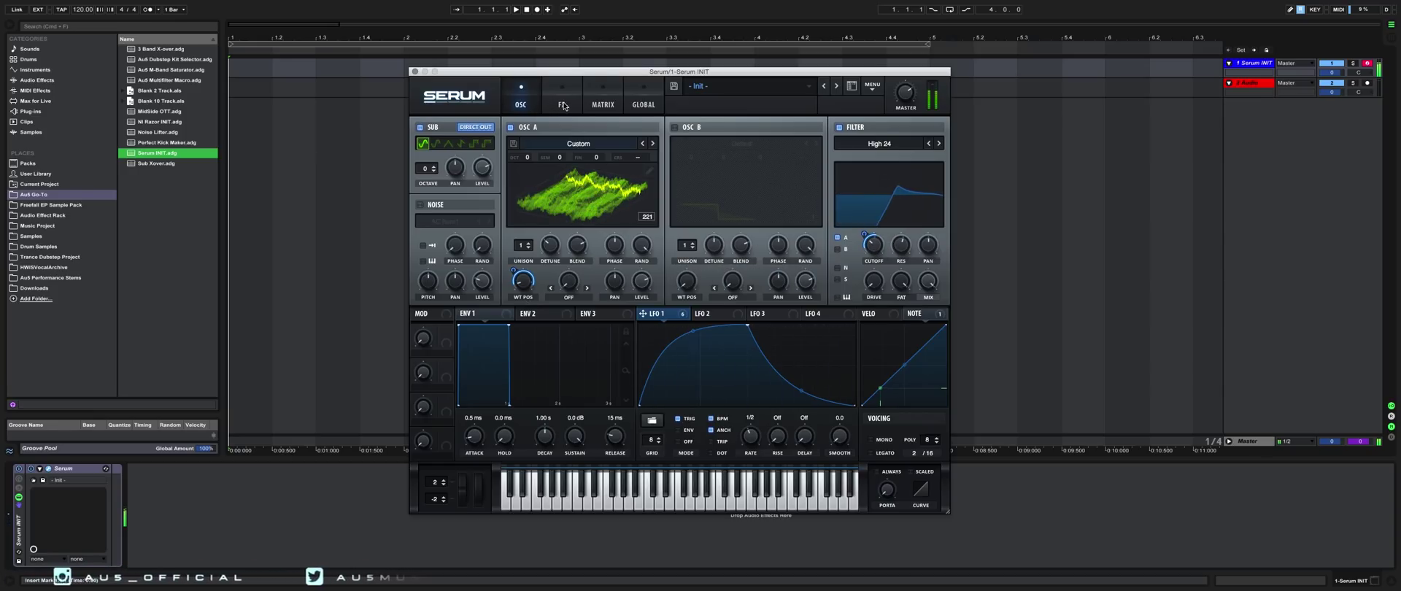
{"action": "left_click_drag", "start_coordinate": [747, 324], "coordinate": [881, 309]}
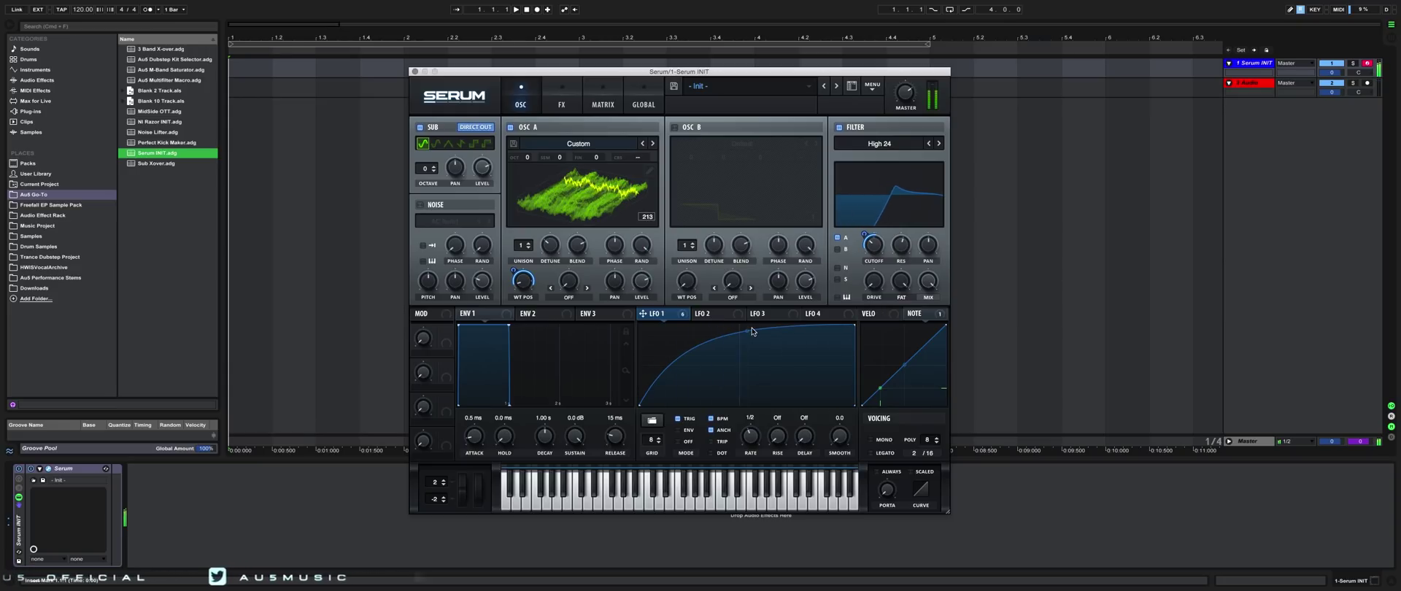
{"action": "left_click_drag", "start_coordinate": [748, 331], "coordinate": [750, 349]}
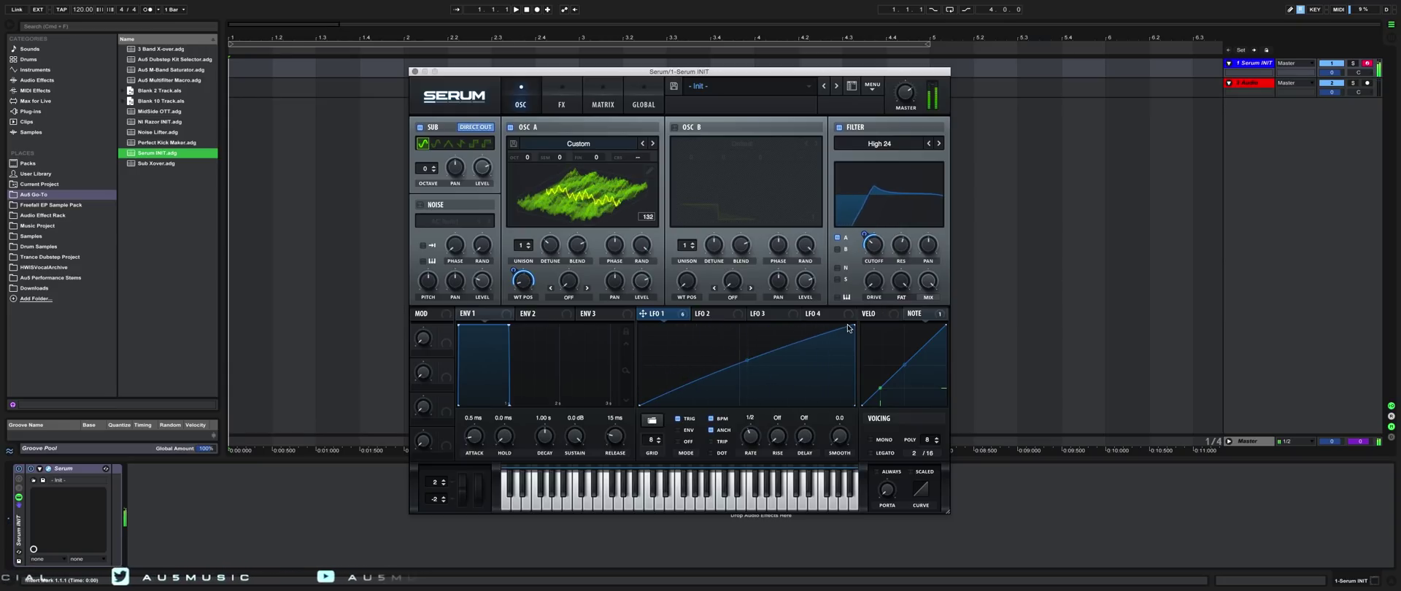
{"action": "left_click_drag", "start_coordinate": [853, 327], "coordinate": [674, 307]}
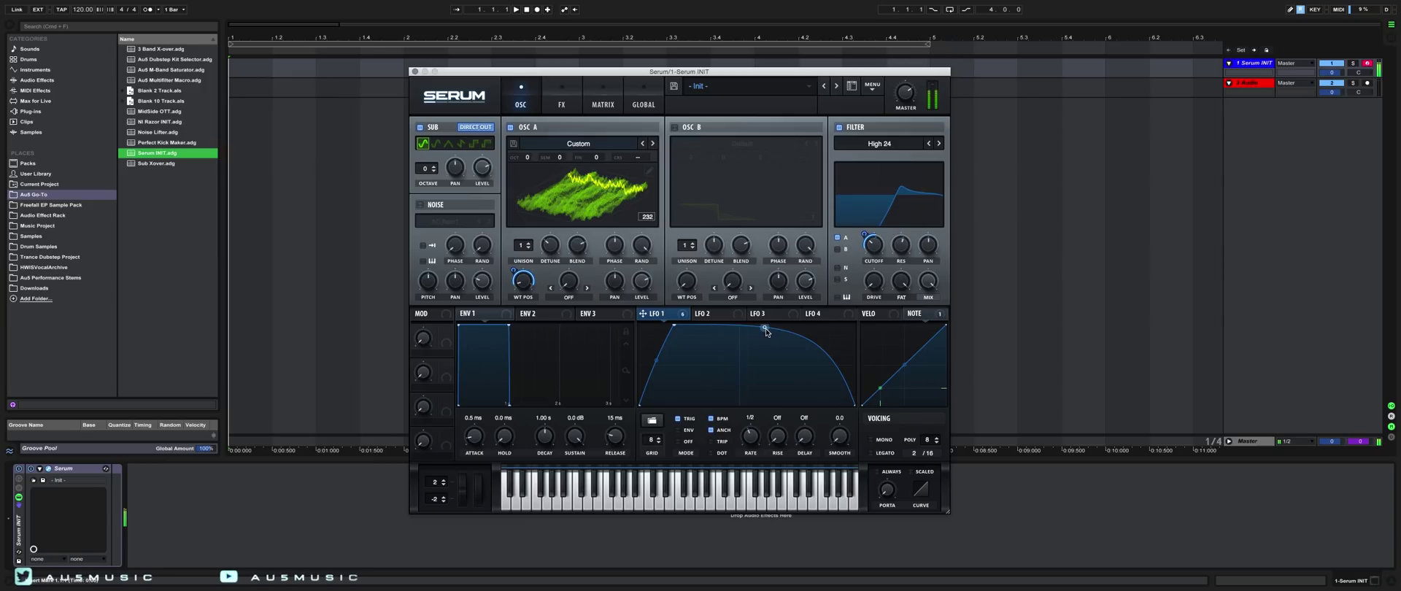
{"action": "left_click_drag", "start_coordinate": [763, 327], "coordinate": [763, 341]}
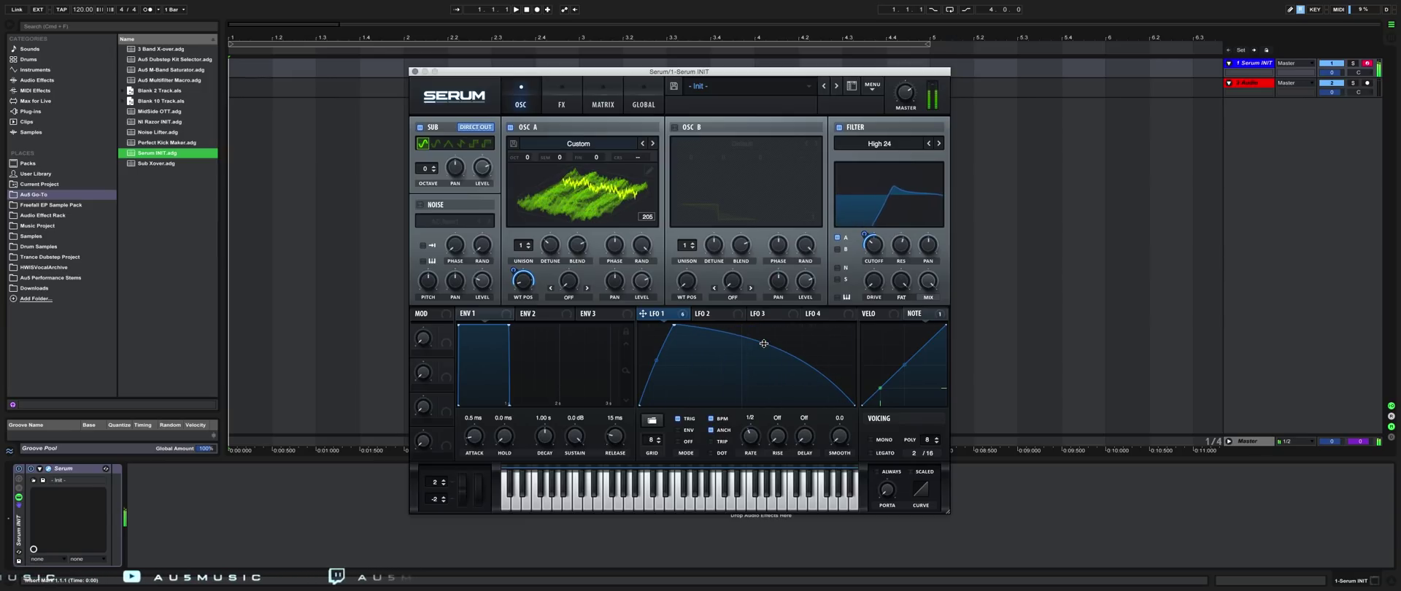
{"action": "left_click_drag", "start_coordinate": [514, 270], "coordinate": [541, 179]}
{"action": "mouse_move", "coordinate": [514, 271]}
{"action": "left_mouse_down"}
{"action": "mouse_move", "coordinate": [506, 300]}
{"action": "mouse_move", "coordinate": [516, 256]}
{"action": "left_mouse_up"}
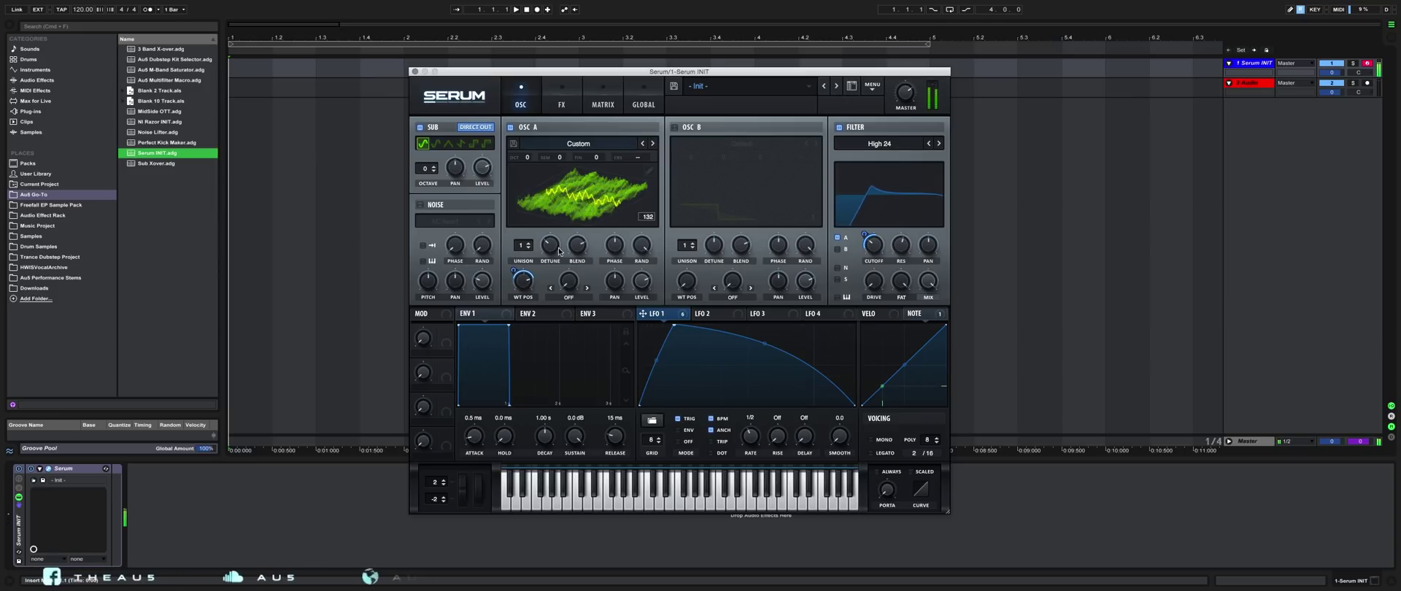
Step: Set Osc A's warp to Bend + driven by LFO 1 and view the modulation matrix
{"action": "left_click", "coordinate": [577, 293]}
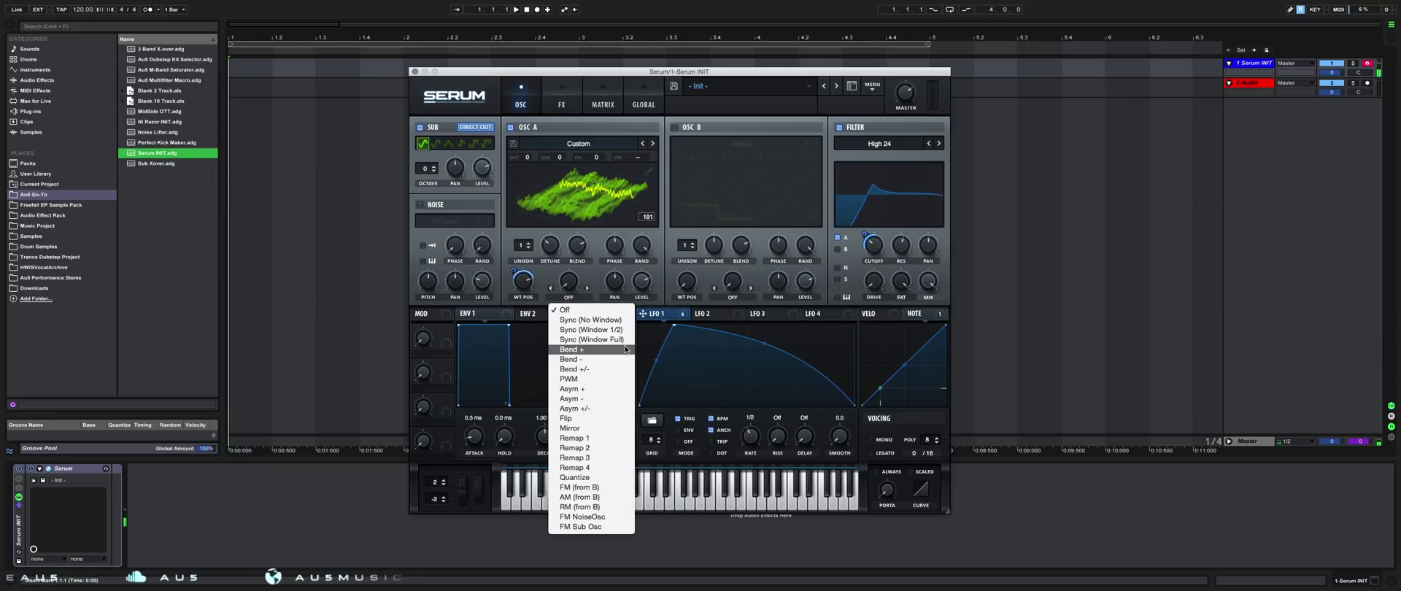
{"action": "left_click", "coordinate": [584, 350]}
{"action": "left_click_drag", "start_coordinate": [643, 315], "coordinate": [547, 308]}
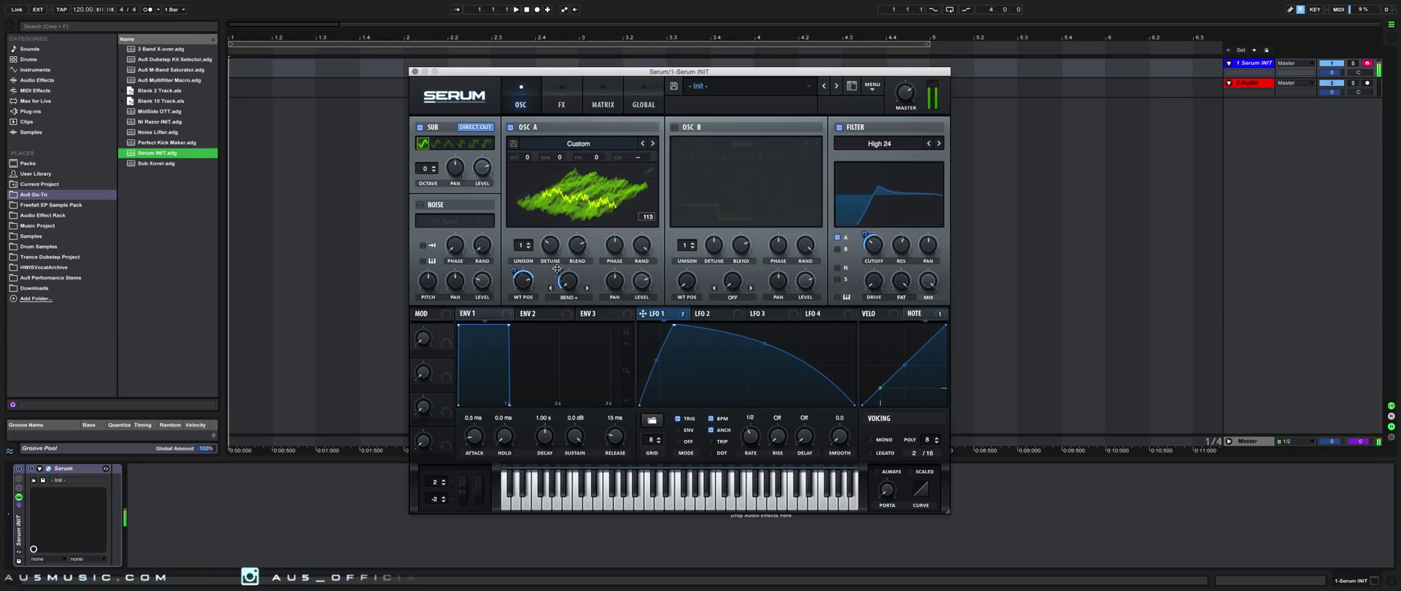
{"action": "left_click", "coordinate": [603, 102]}
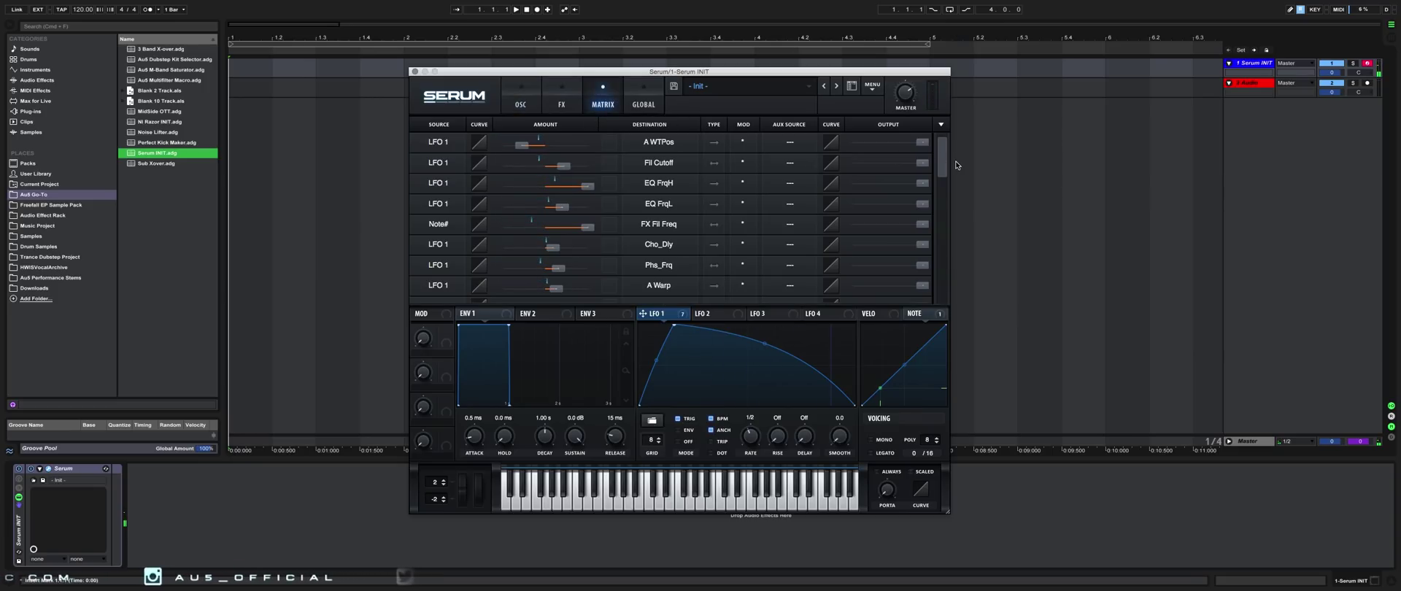
Step: Bend the LFO 1 to A Warp route's curve to -95, then return to the oscillator page
{"action": "left_click_drag", "start_coordinate": [944, 168], "coordinate": [943, 188]}
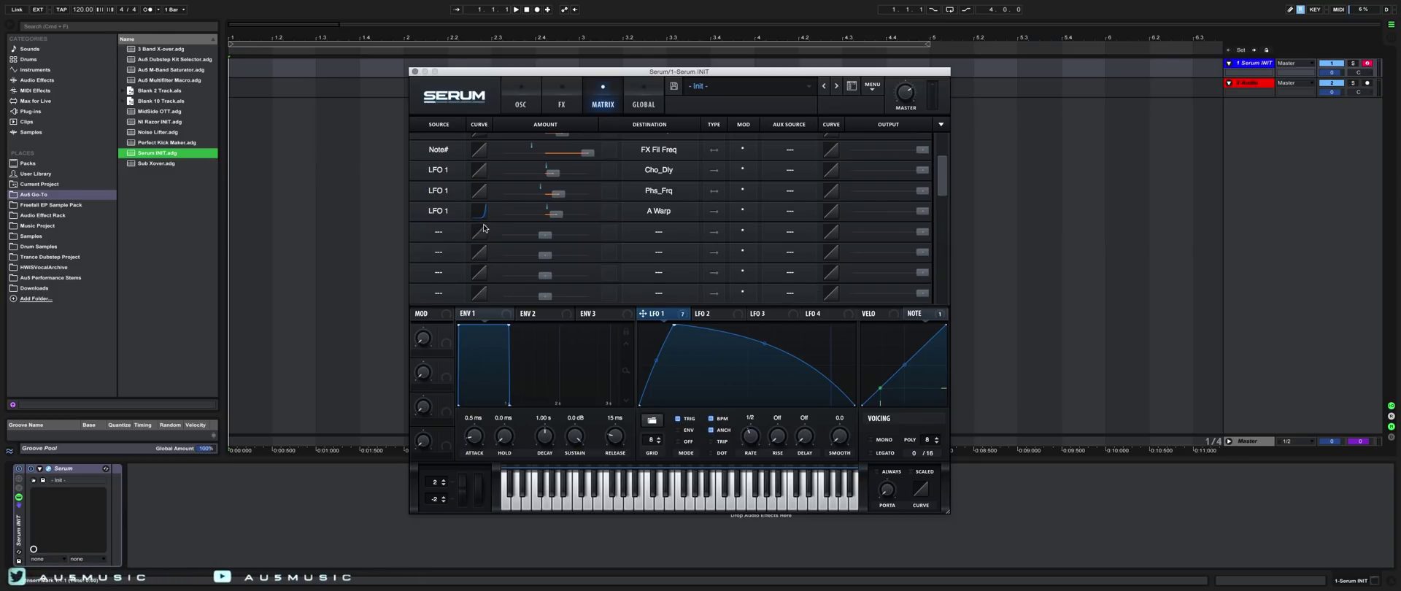
{"action": "left_click_drag", "start_coordinate": [480, 221], "coordinate": [483, 232]}
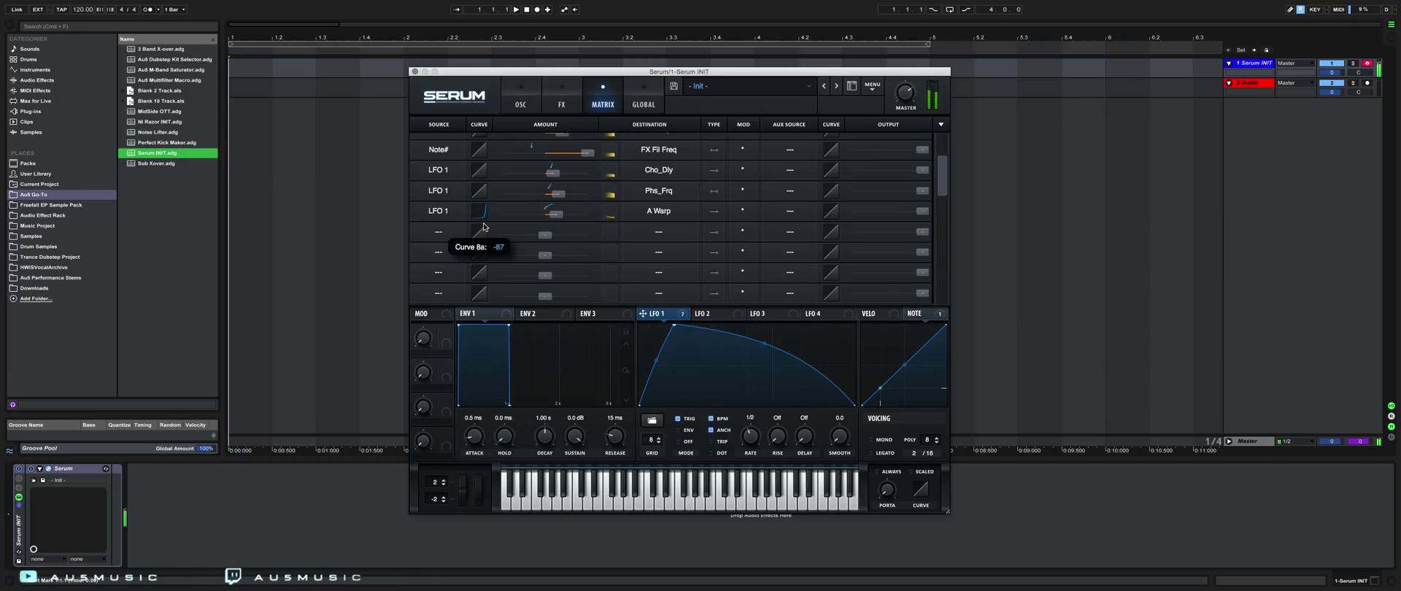
{"action": "left_click", "coordinate": [536, 104]}
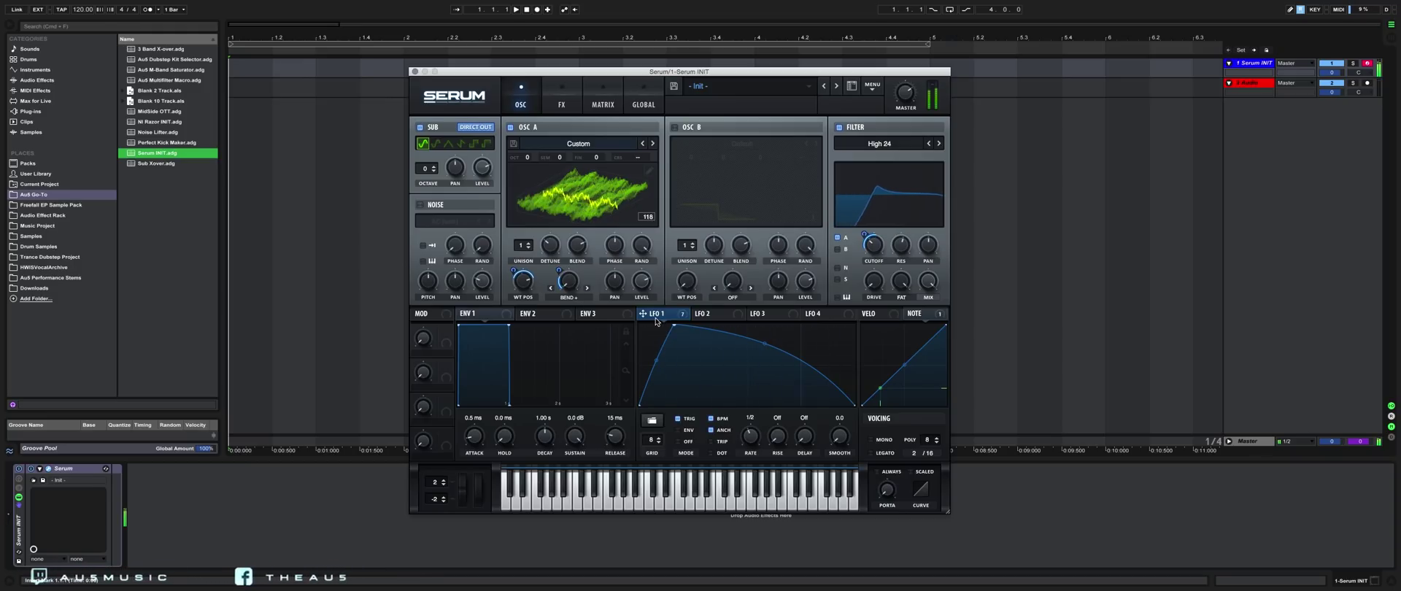
Step: Adjust LFO 1's rate, raise Distortion drive to 80%, and switch its mode to X-Shaper
{"action": "left_click_drag", "start_coordinate": [759, 441], "coordinate": [752, 432]}
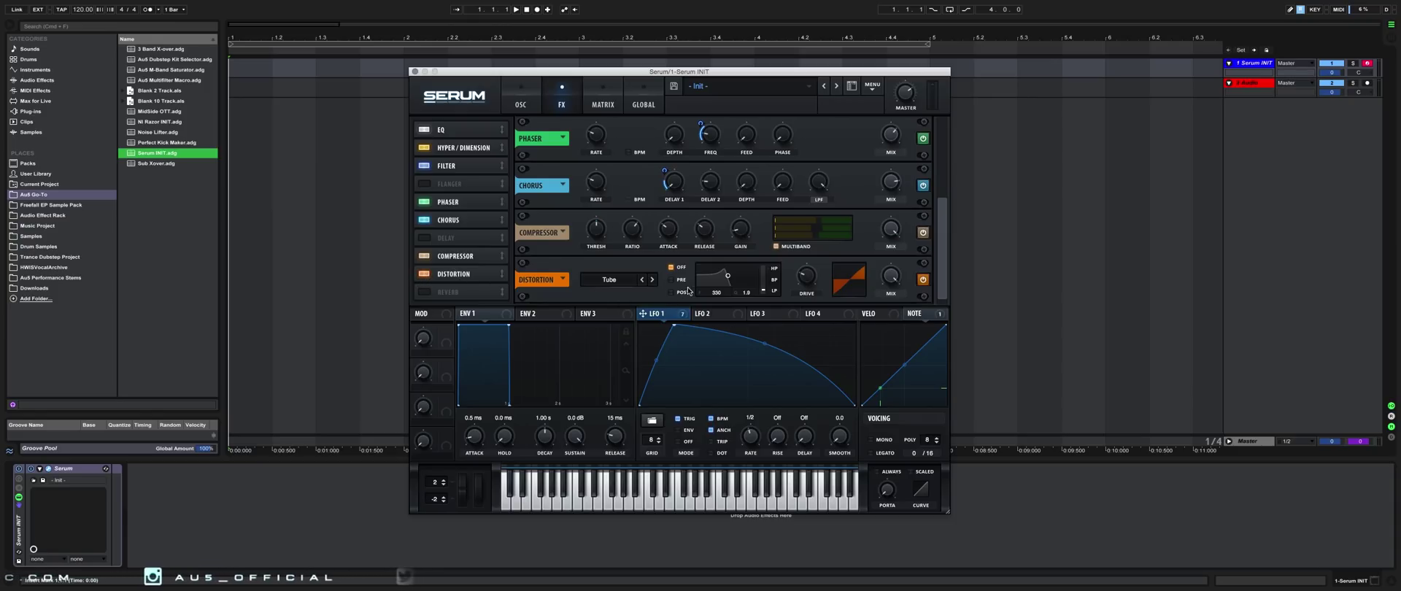
{"action": "left_click_drag", "start_coordinate": [810, 283], "coordinate": [812, 248]}
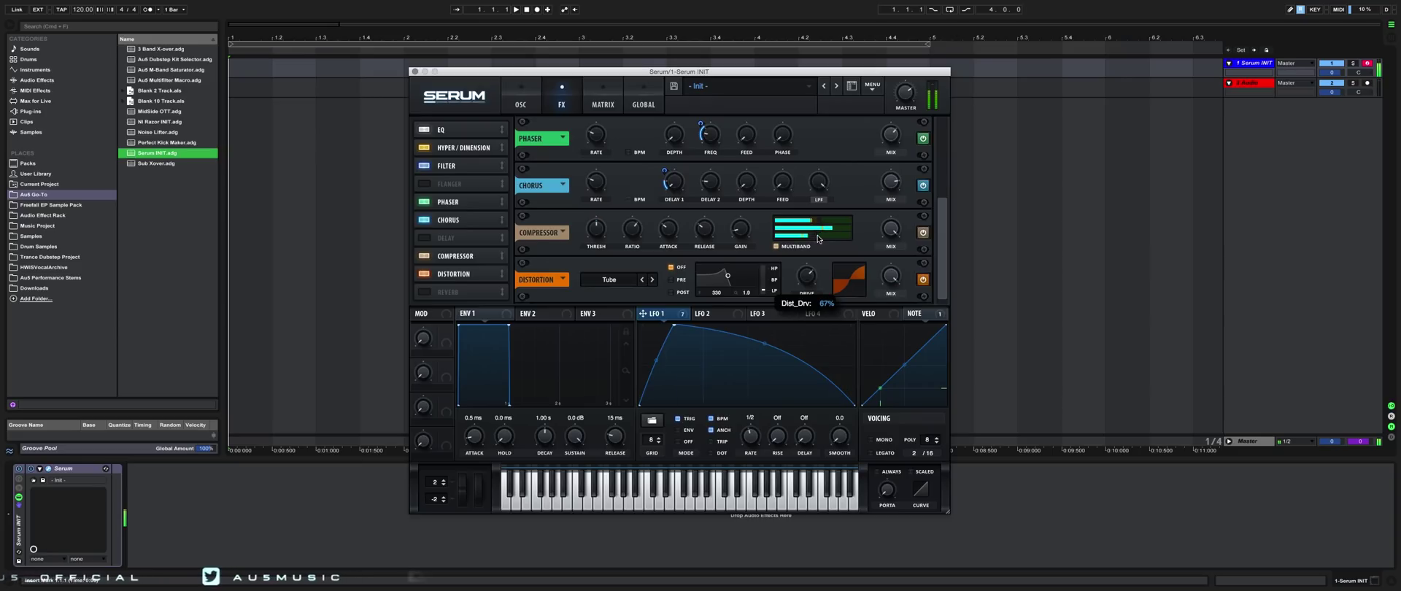
{"action": "left_click", "coordinate": [611, 280]}
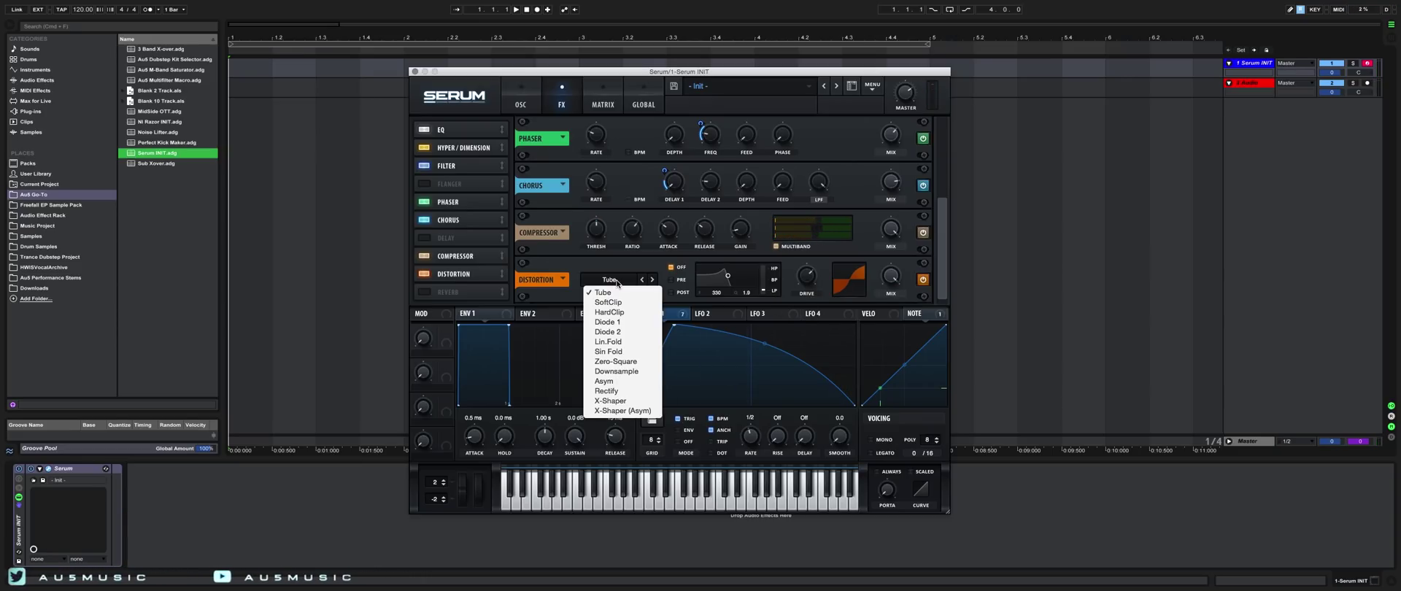
{"action": "left_click", "coordinate": [637, 402]}
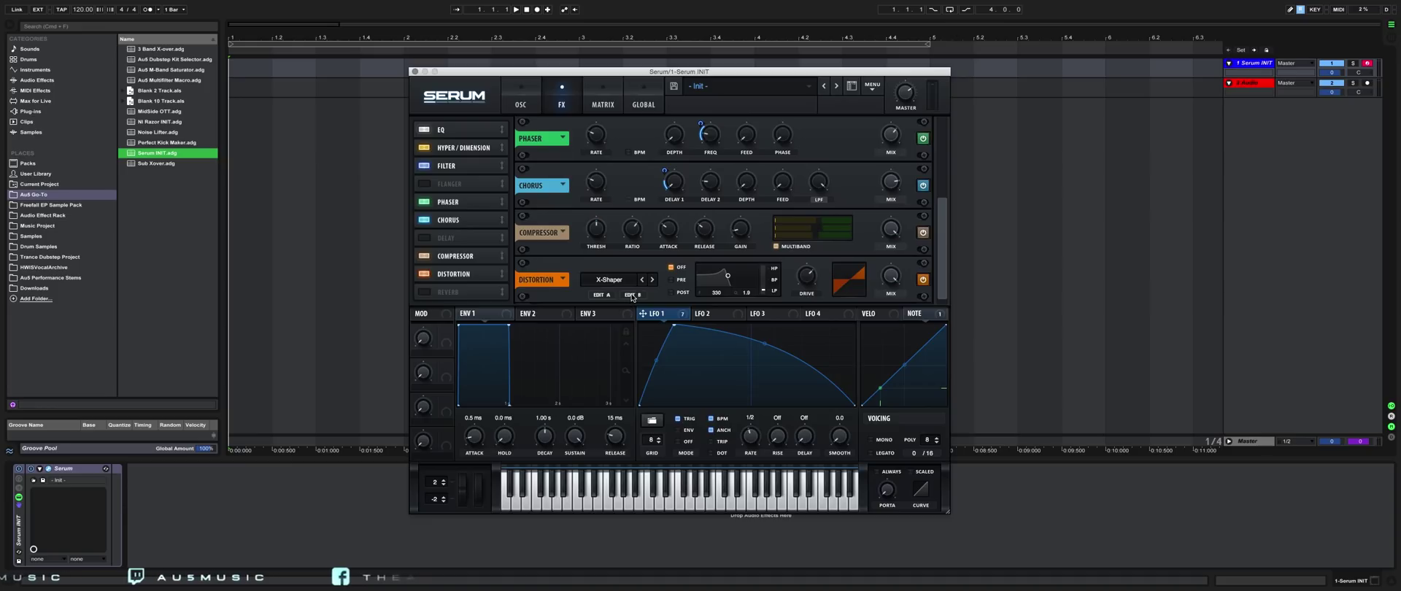
Step: Pull the X-Shaper B curve to zero output, then sweep drive from 0% to 100%
{"action": "left_click", "coordinate": [632, 295]}
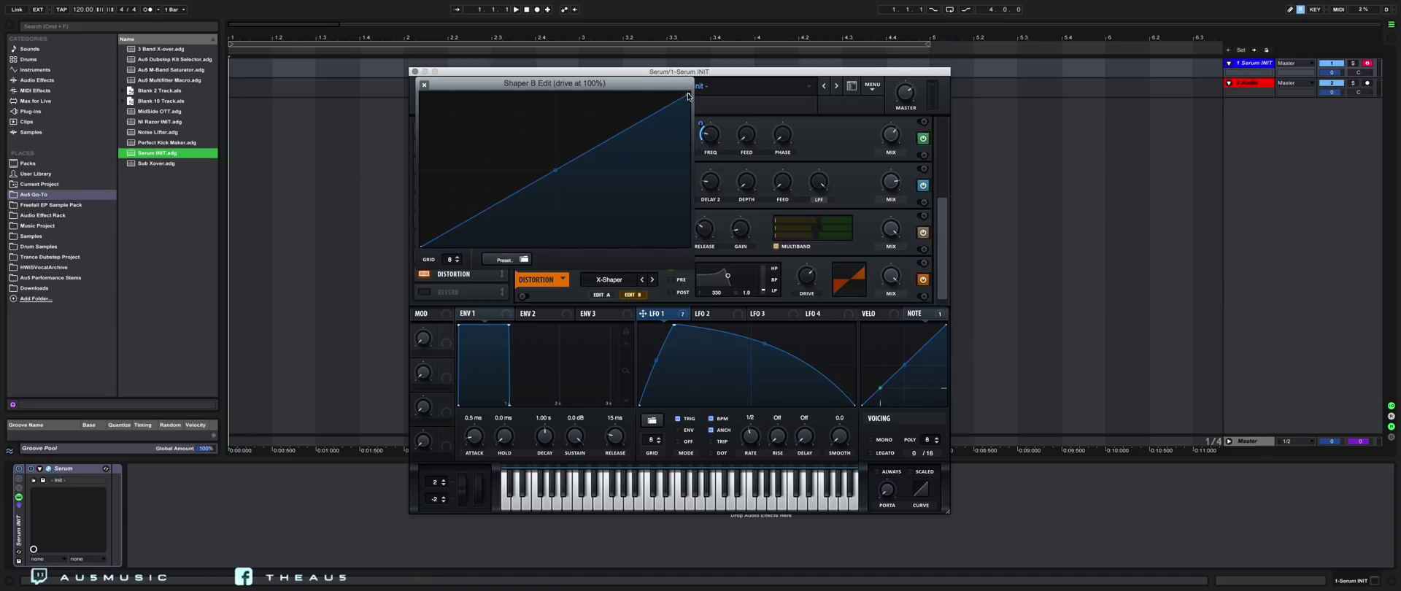
{"action": "left_click_drag", "start_coordinate": [687, 95], "coordinate": [722, 313]}
{"action": "left_click", "coordinate": [425, 85]}
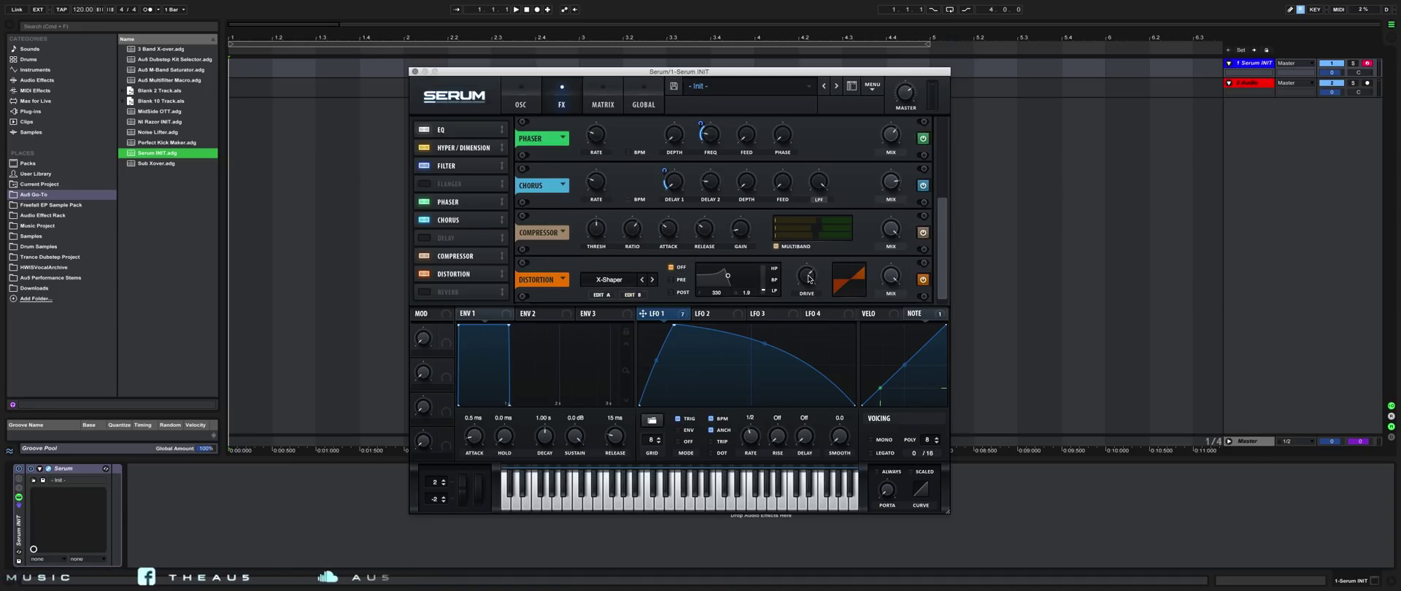
{"action": "left_click_drag", "start_coordinate": [809, 278], "coordinate": [790, 418]}
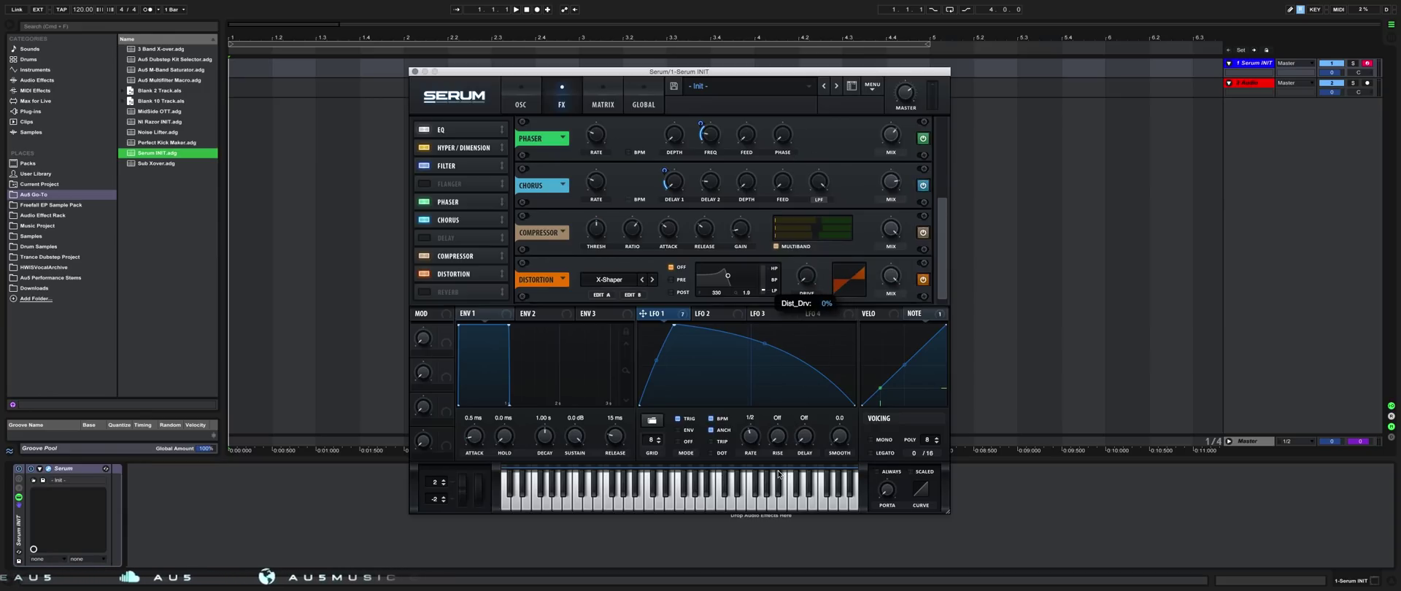
{"action": "left_click_drag", "start_coordinate": [778, 474], "coordinate": [763, 134]}
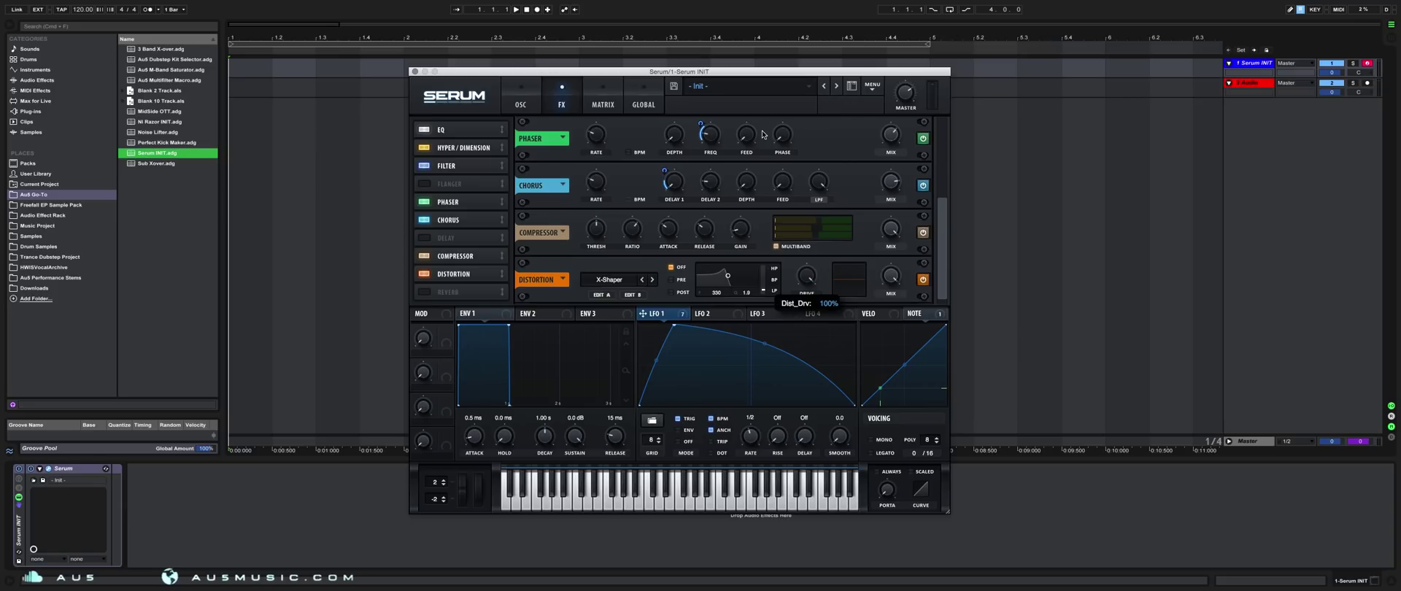
Step: Route LFO 2 to distortion drive, retriggering per note, with both halves bowed outward
{"action": "left_click", "coordinate": [715, 311]}
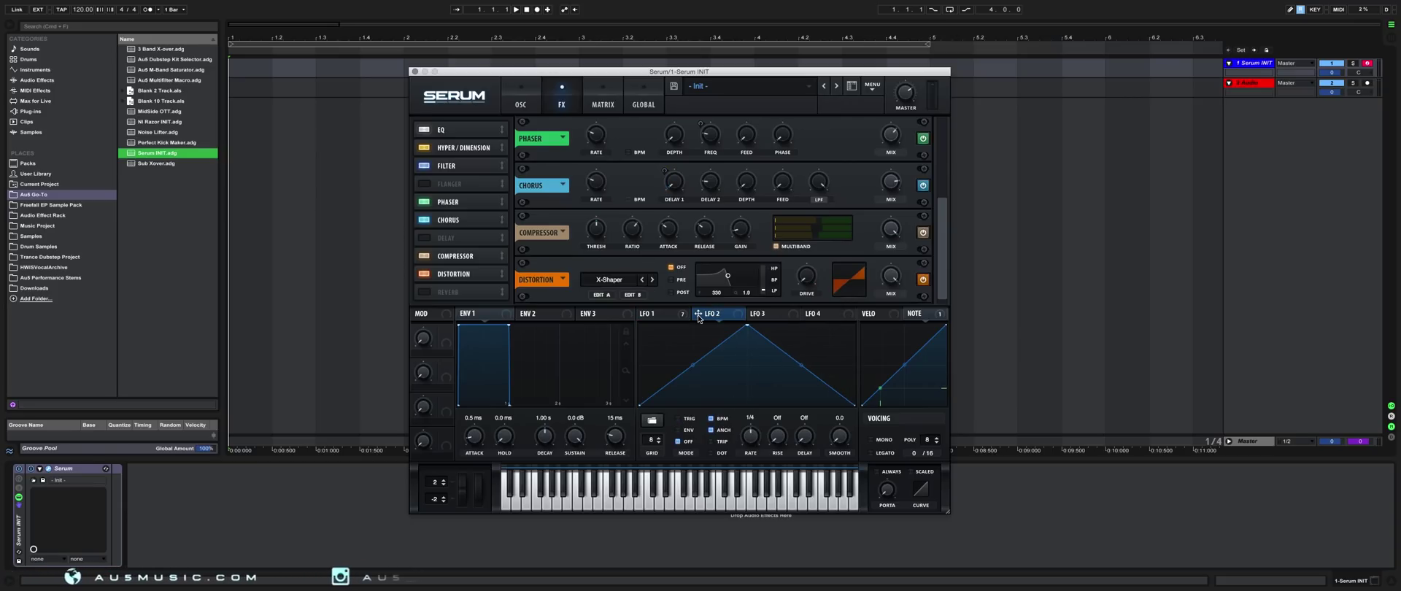
{"action": "left_click_drag", "start_coordinate": [699, 315], "coordinate": [804, 278]}
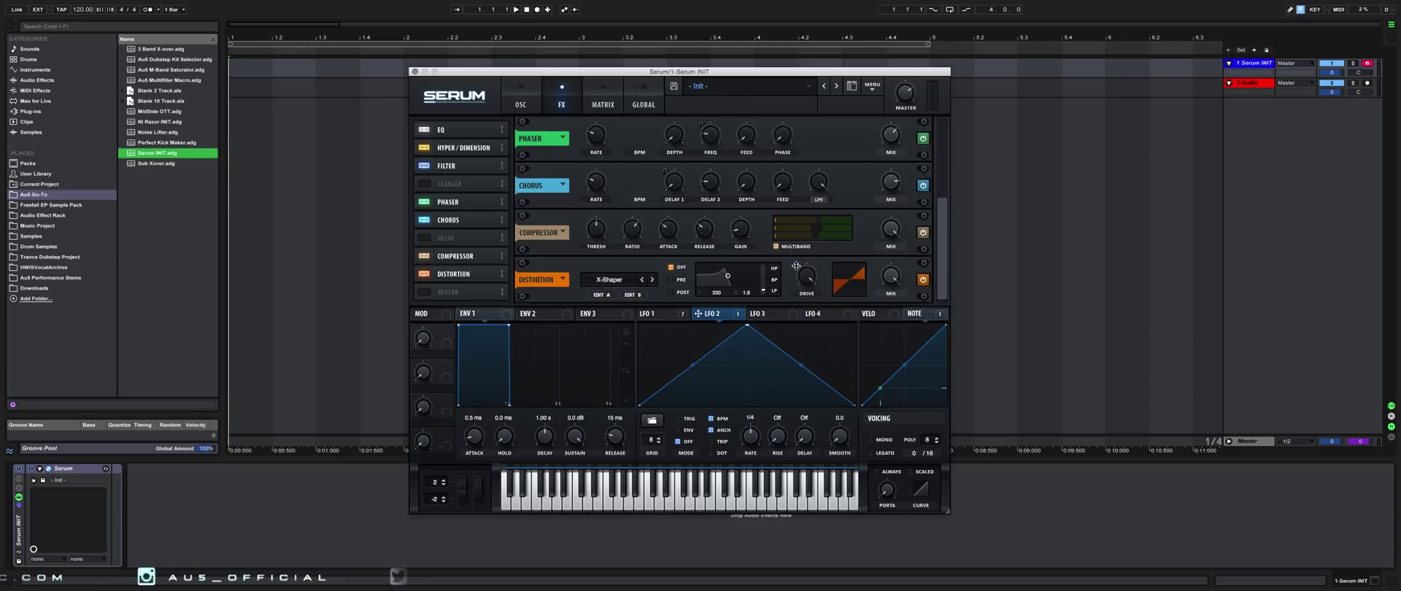
{"action": "left_click_drag", "start_coordinate": [797, 266], "coordinate": [766, 421]}
{"action": "left_click", "coordinate": [678, 418]}
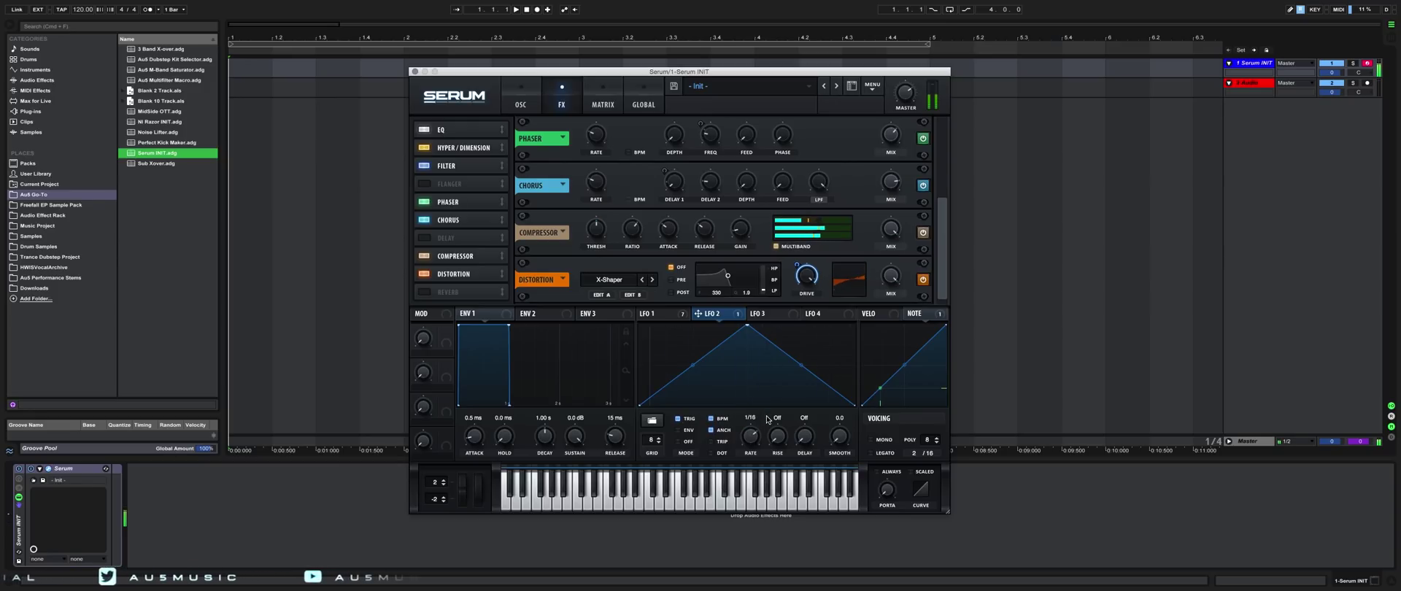
{"action": "left_click_drag", "start_coordinate": [691, 367], "coordinate": [693, 355]}
{"action": "left_click_drag", "start_coordinate": [801, 365], "coordinate": [802, 357]}
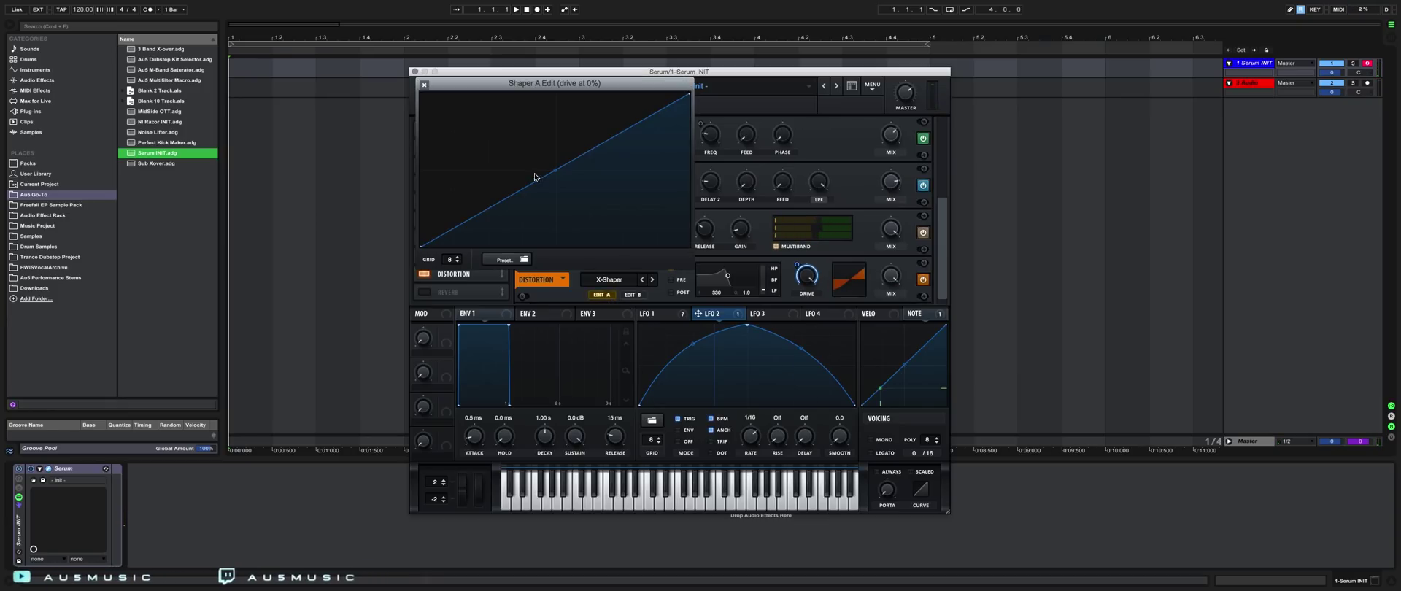
Step: Bend the shaper A curve convex and set LFO 2's rate to 1/16 triplet
{"action": "mouse_move", "coordinate": [555, 170]}
{"action": "left_mouse_down"}
{"action": "mouse_move", "coordinate": [553, 147]}
{"action": "mouse_move", "coordinate": [555, 163]}
{"action": "left_mouse_up"}
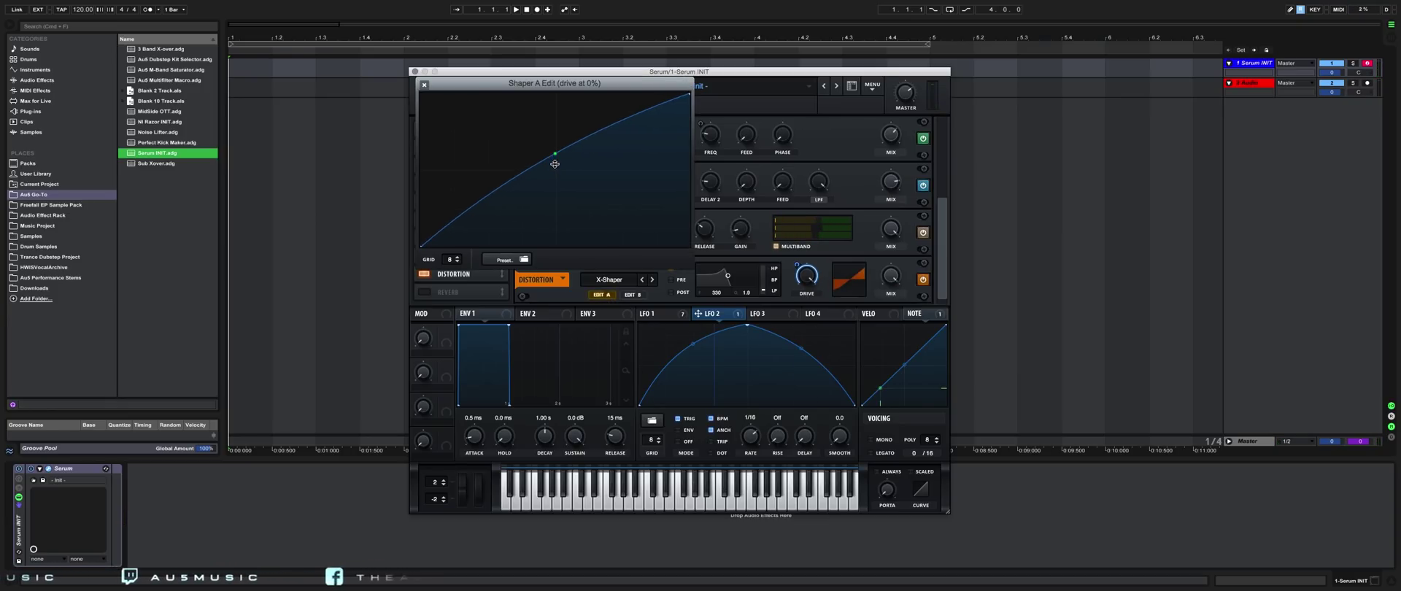
{"action": "left_click", "coordinate": [424, 85]}
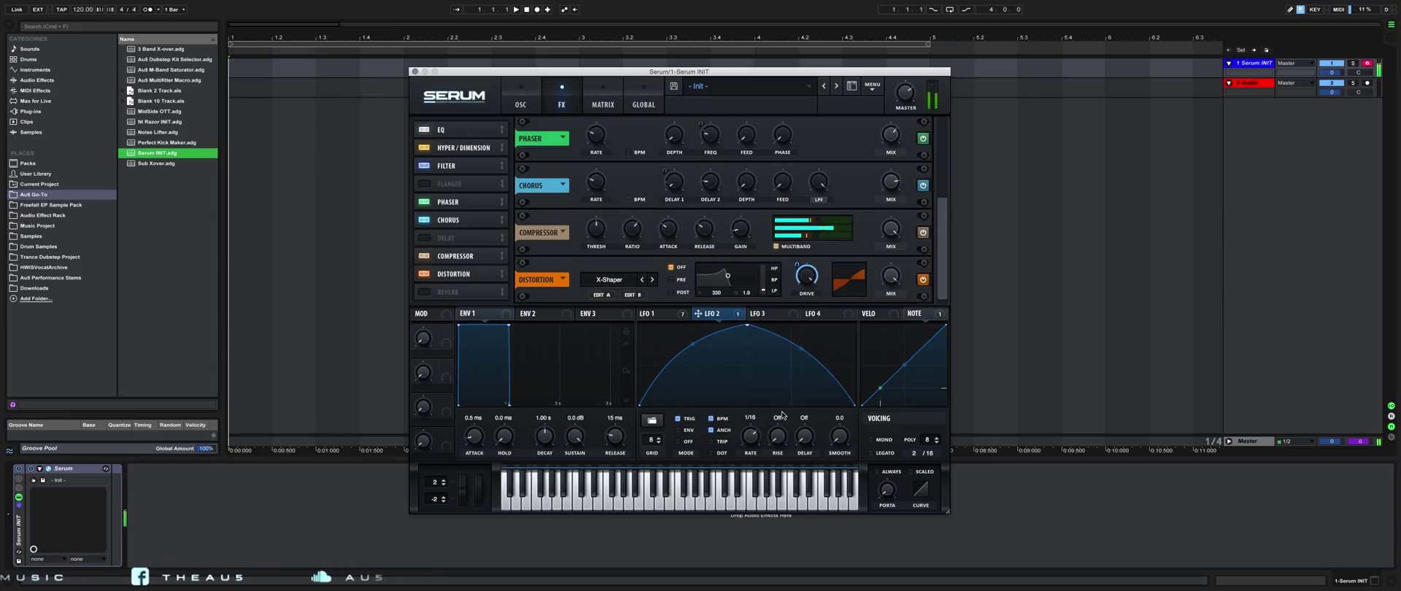
{"action": "left_click_drag", "start_coordinate": [750, 436], "coordinate": [745, 455]}
{"action": "left_click", "coordinate": [712, 441]}
Step: Assign LFO 2 to the sub level and set mono legato voicing with 1.80 s glide
{"action": "left_click", "coordinate": [521, 103]}
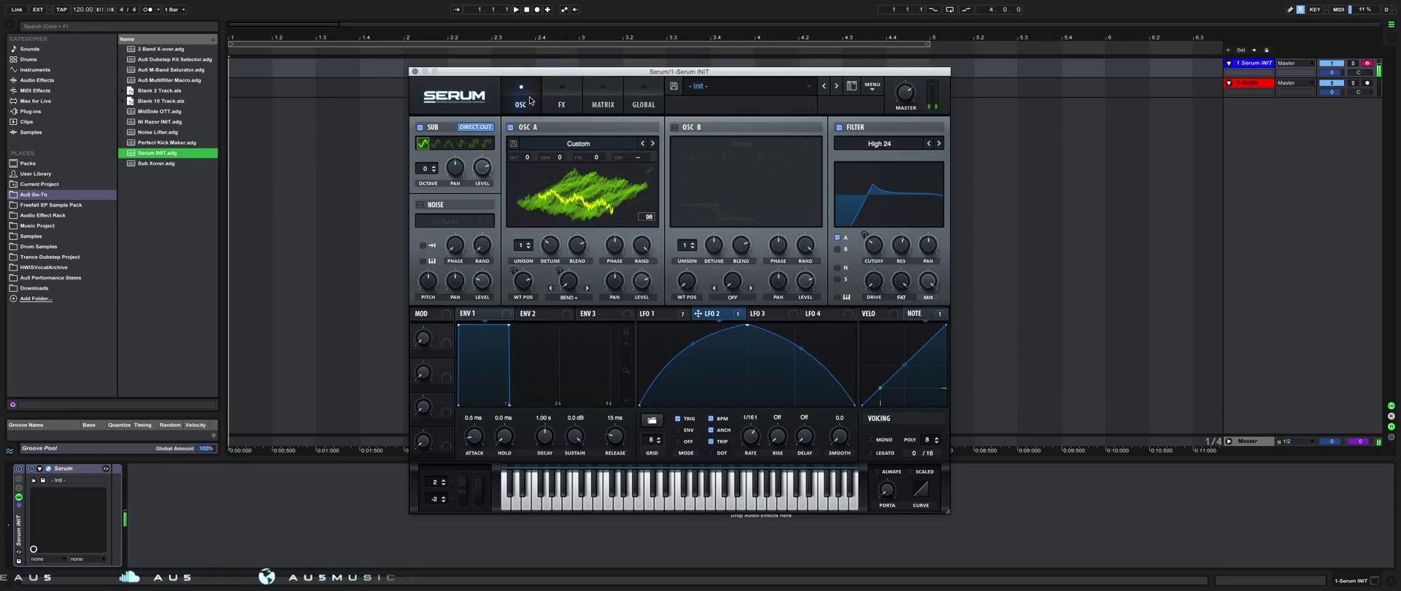
{"action": "left_click_drag", "start_coordinate": [698, 315], "coordinate": [478, 129]}
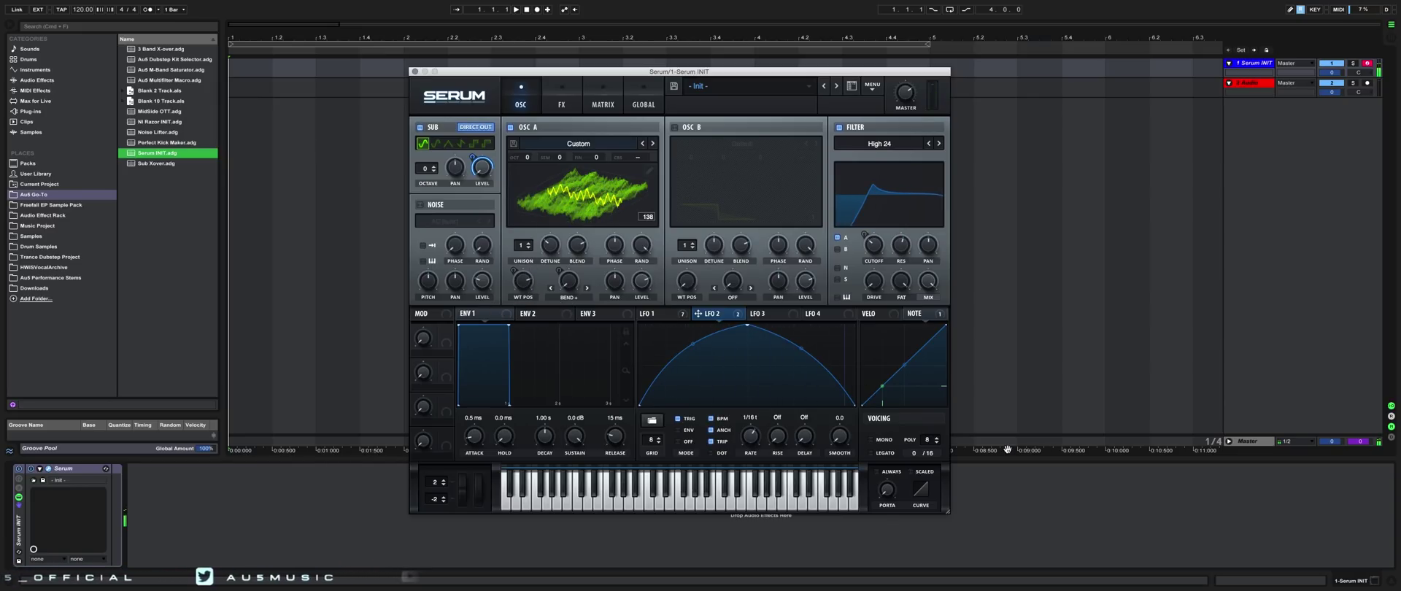
{"action": "left_click", "coordinate": [878, 451]}
{"action": "left_click", "coordinate": [878, 441]}
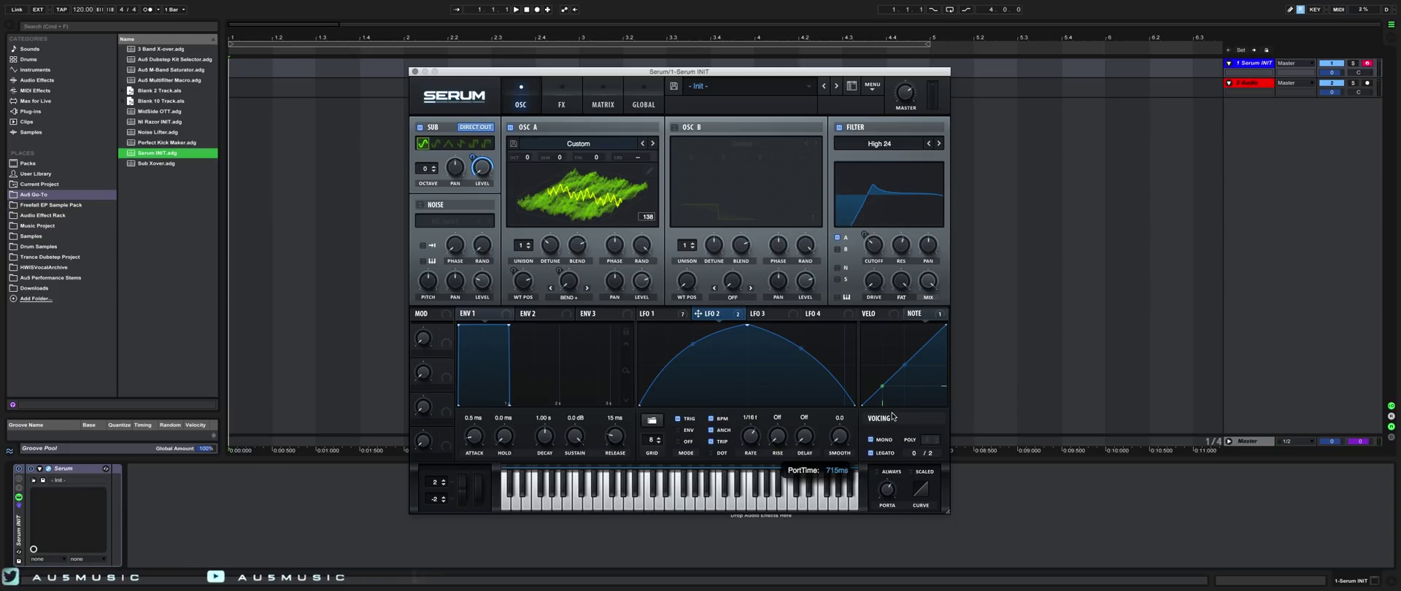
{"action": "left_click_drag", "start_coordinate": [886, 486], "coordinate": [883, 511]}
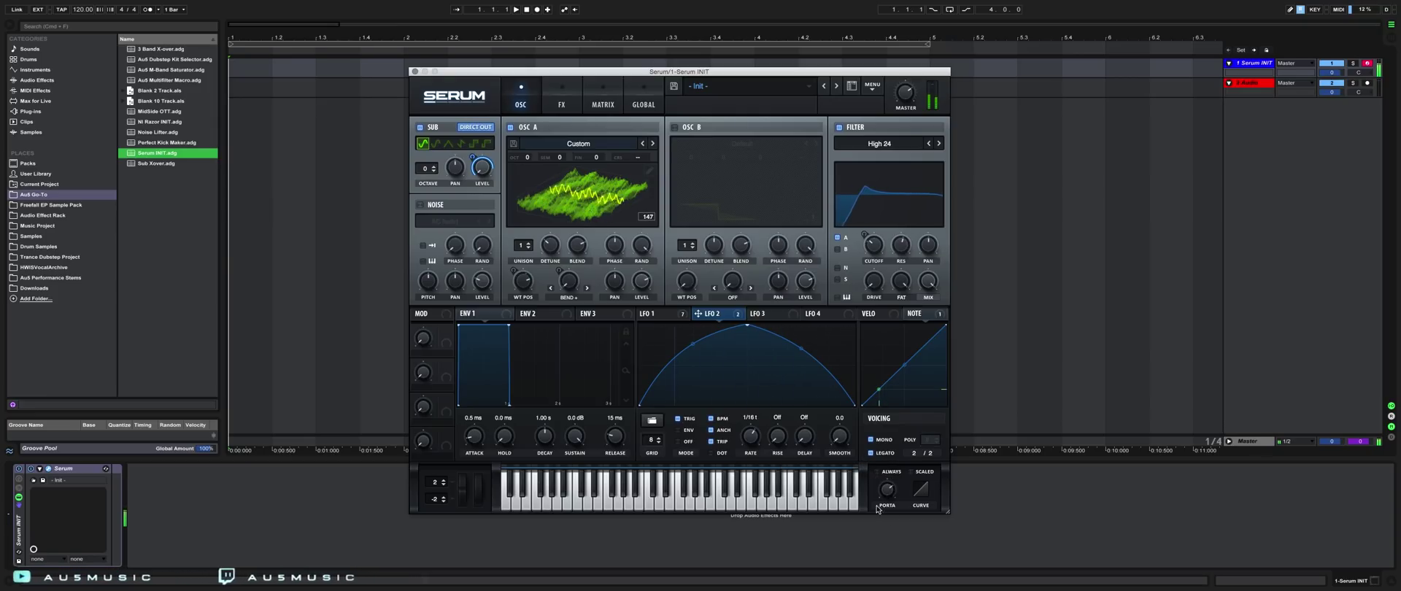
Step: Remove all modulators from Osc A's warp, raise WT position to 140, and set LFO 2 to 1/8 triplet
{"action": "right_click", "coordinate": [570, 282]}
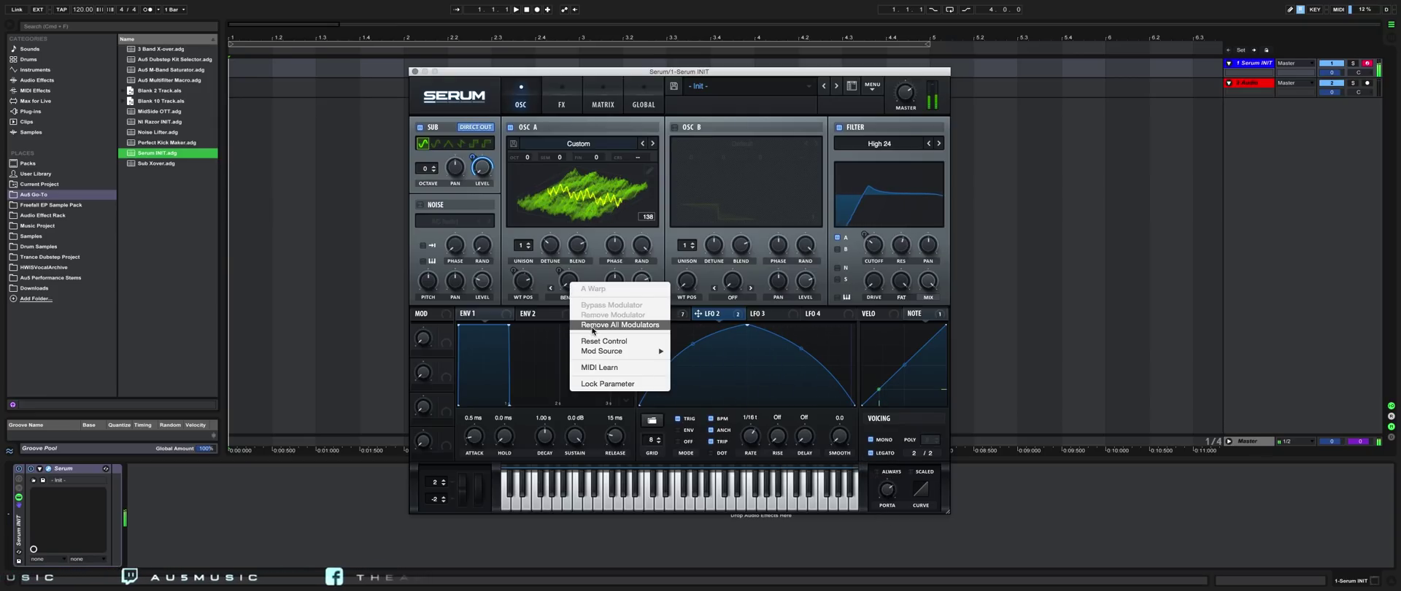
{"action": "left_click", "coordinate": [592, 326]}
{"action": "left_click_drag", "start_coordinate": [519, 287], "coordinate": [520, 273]}
{"action": "left_click_drag", "start_coordinate": [752, 439], "coordinate": [752, 442]}
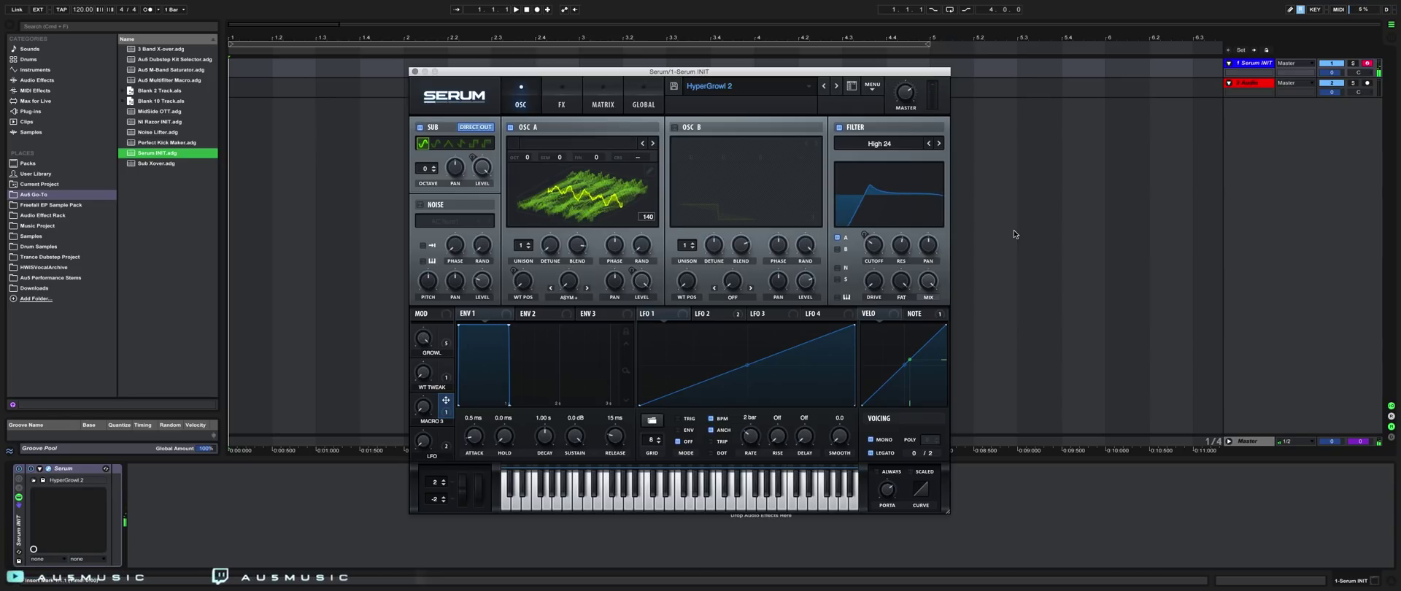
Step: Show HyperGrowl 2's effects chain: Hyper, Dimension, Chorus, Compressor and Filter
{"action": "left_click", "coordinate": [563, 103]}
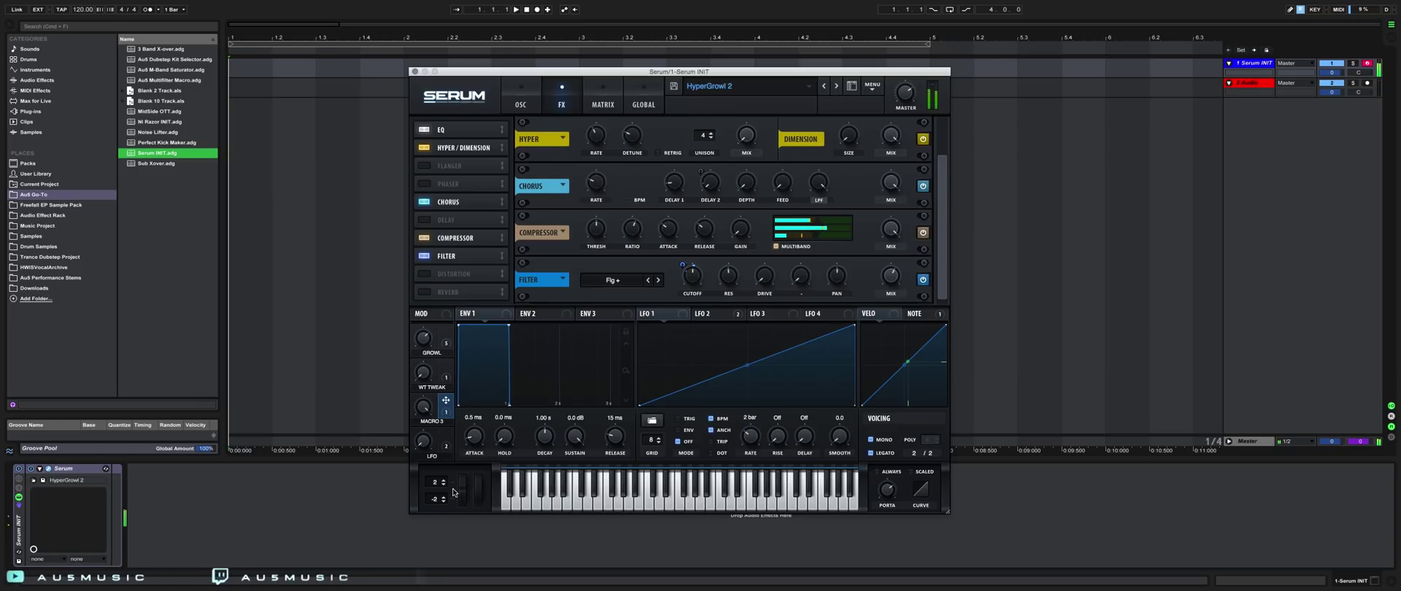
Step: Apply Multis > Proc: Squarify to Osc A's wavetable in the wavetable editor
{"action": "left_click", "coordinate": [519, 102]}
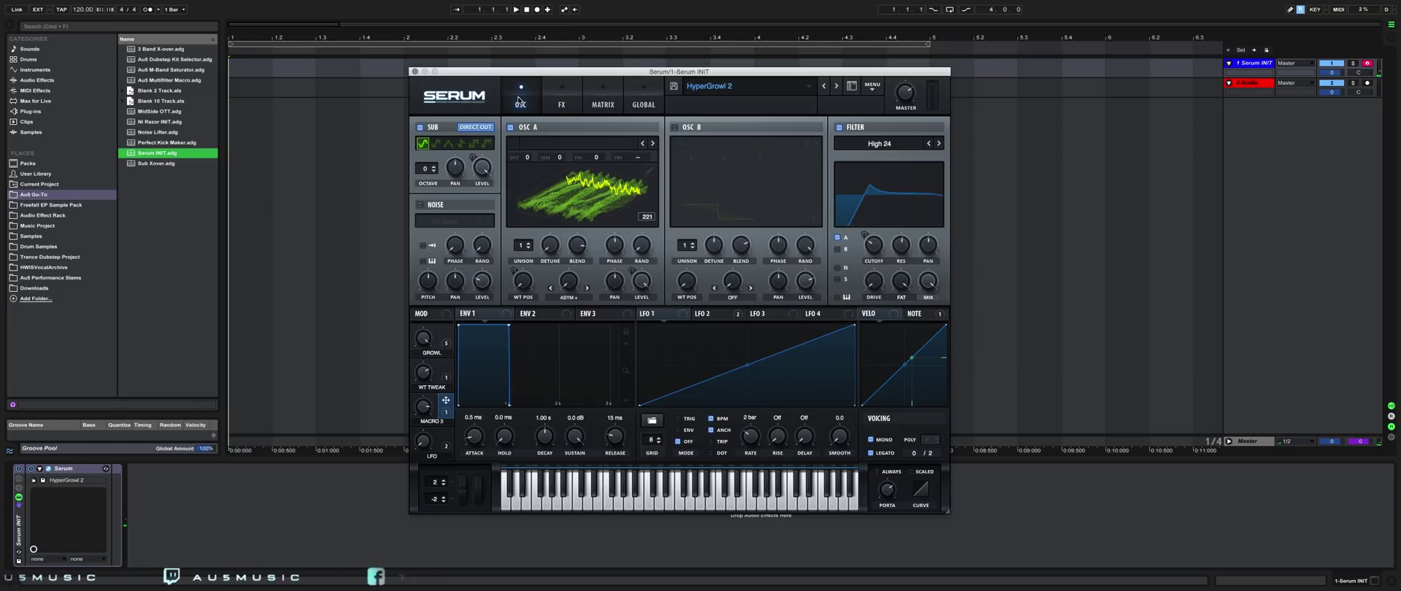
{"action": "left_click", "coordinate": [649, 173]}
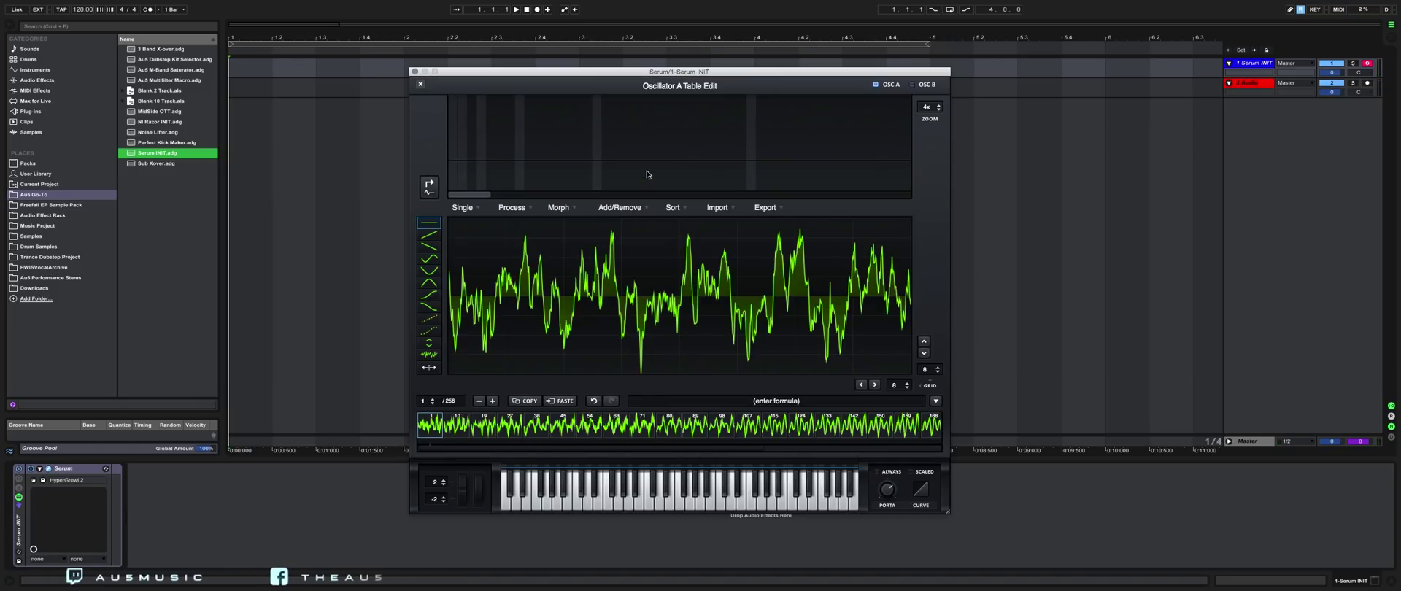
{"action": "left_click", "coordinate": [935, 400]}
{"action": "mouse_move", "coordinate": [970, 420]}
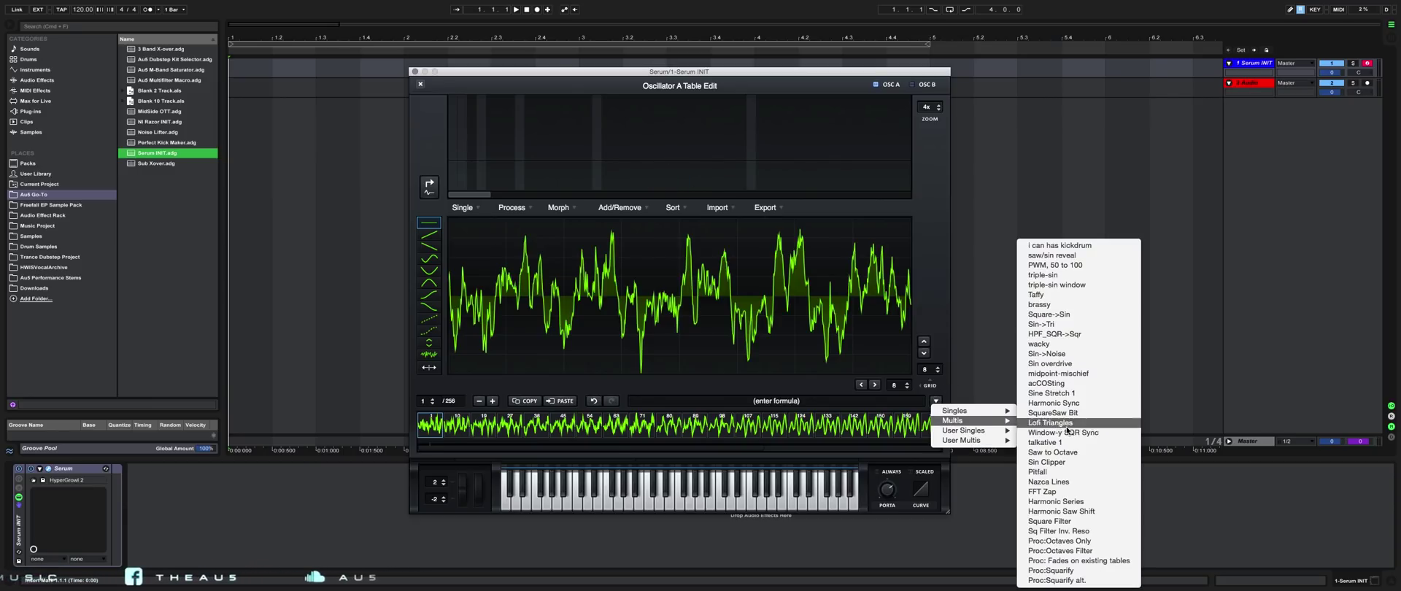
{"action": "left_click", "coordinate": [1065, 570]}
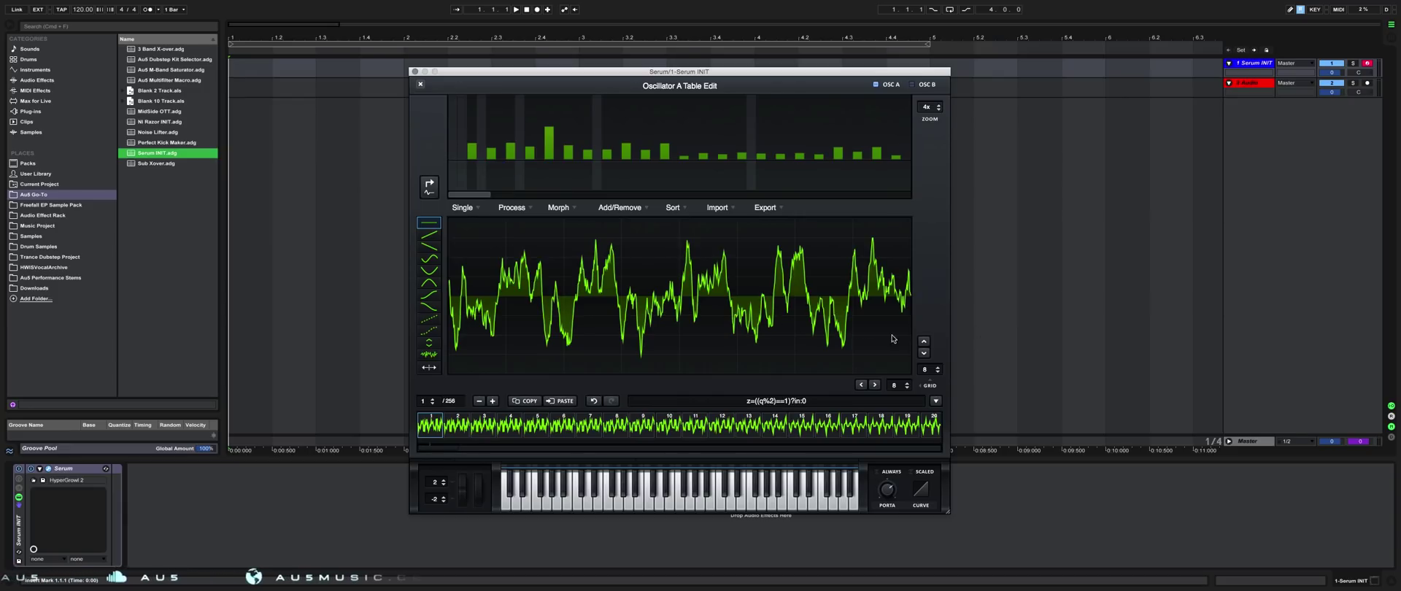
{"action": "left_click", "coordinate": [420, 86]}
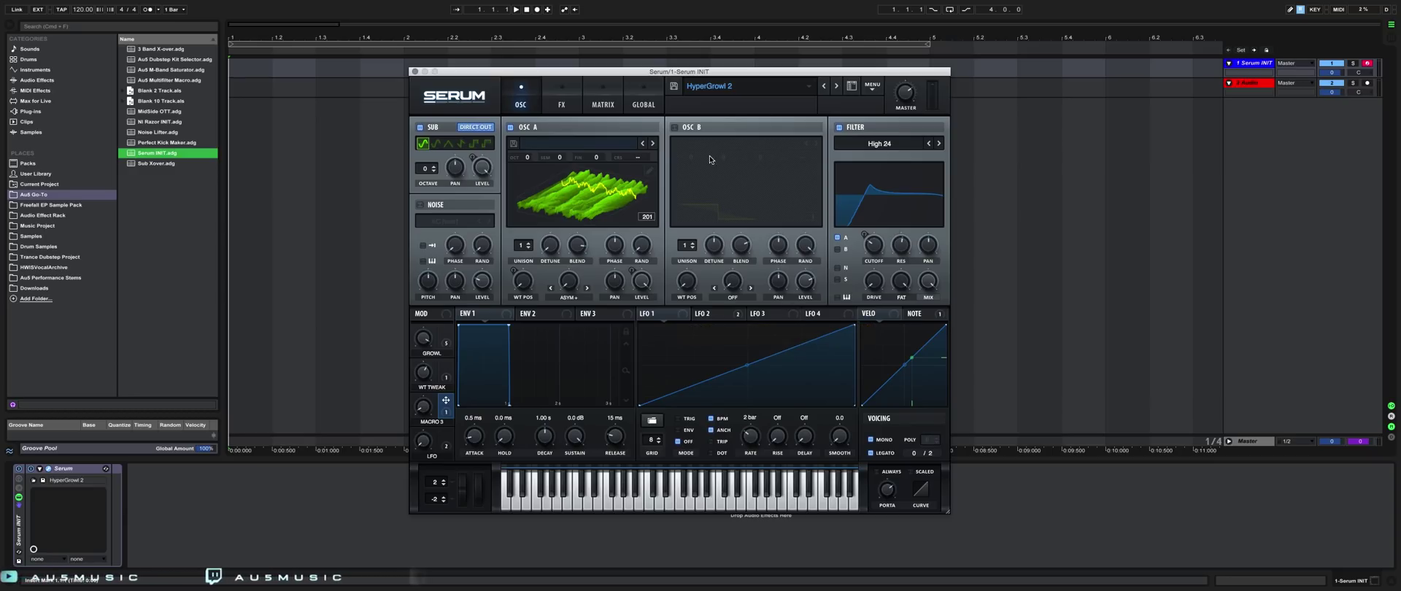
Step: Turn on Osc B, clear all its harmonics, and assign the GROWL macro to Osc B's level
{"action": "left_click", "coordinate": [674, 128]}
{"action": "left_click", "coordinate": [813, 170]}
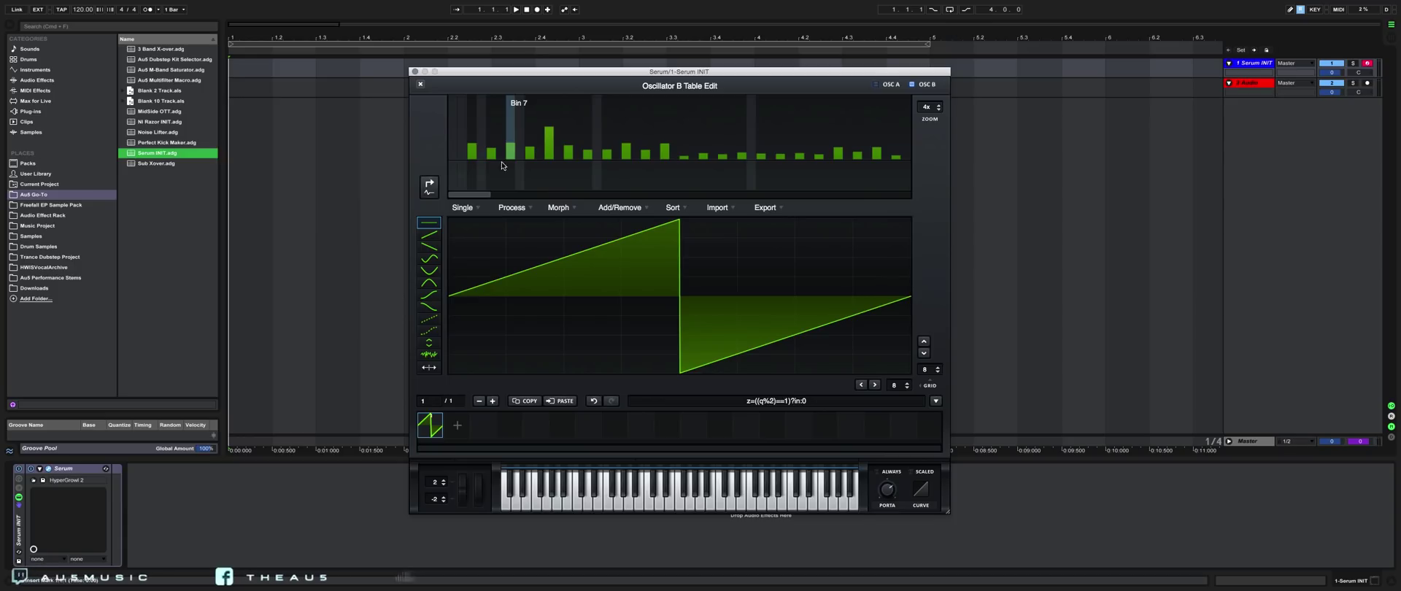
{"action": "right_click", "coordinate": [512, 131]}
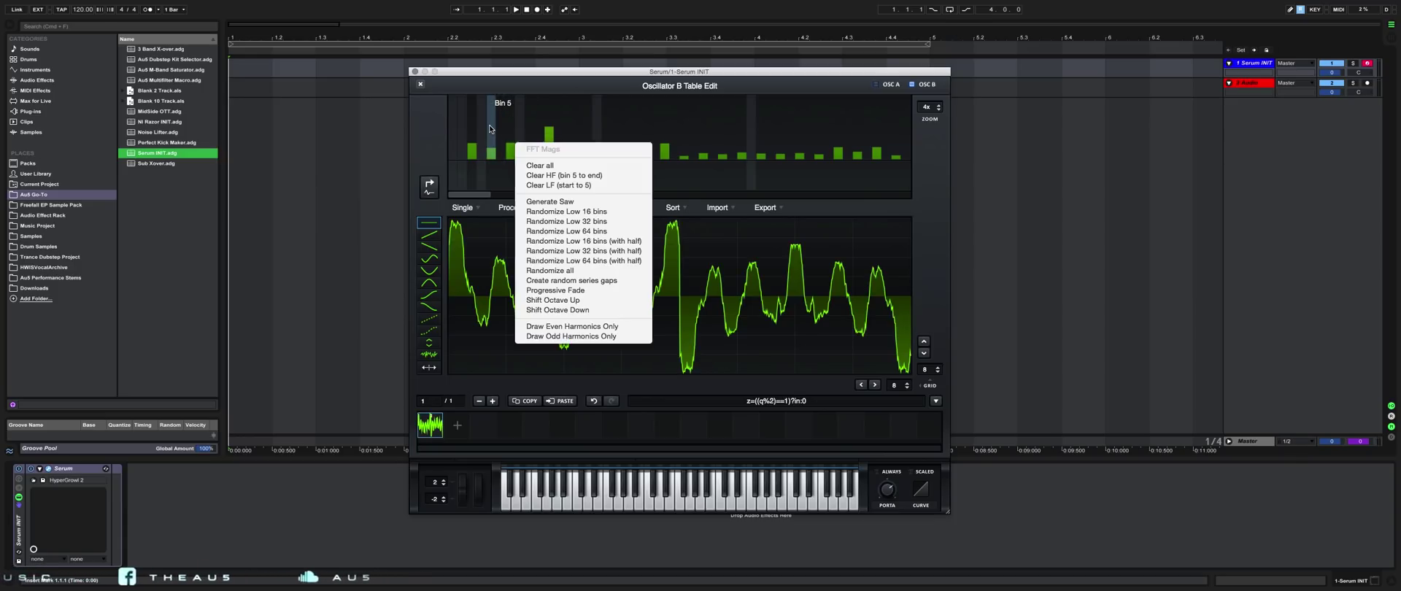
{"action": "left_click", "coordinate": [540, 165]}
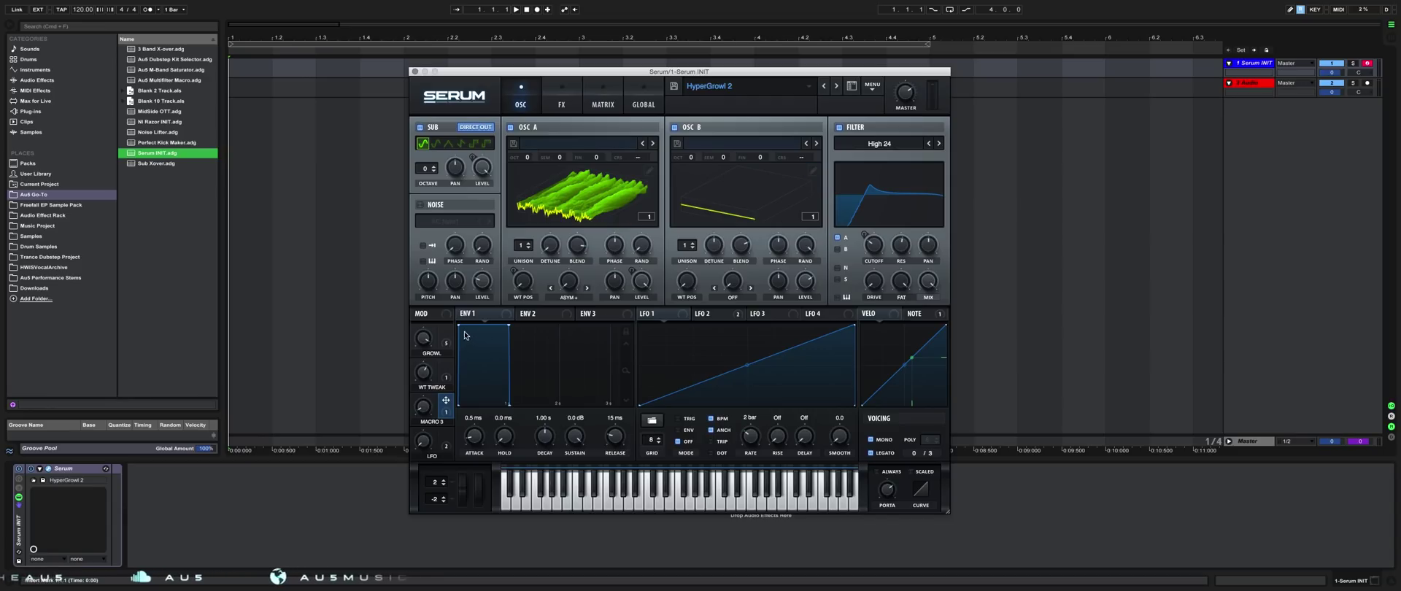
{"action": "left_click_drag", "start_coordinate": [446, 331], "coordinate": [798, 237]}
Step: Draw new Osc B harmonics around bins 10, 17, 19 and 25, plus several tall higher peaks
{"action": "left_click", "coordinate": [813, 170]}
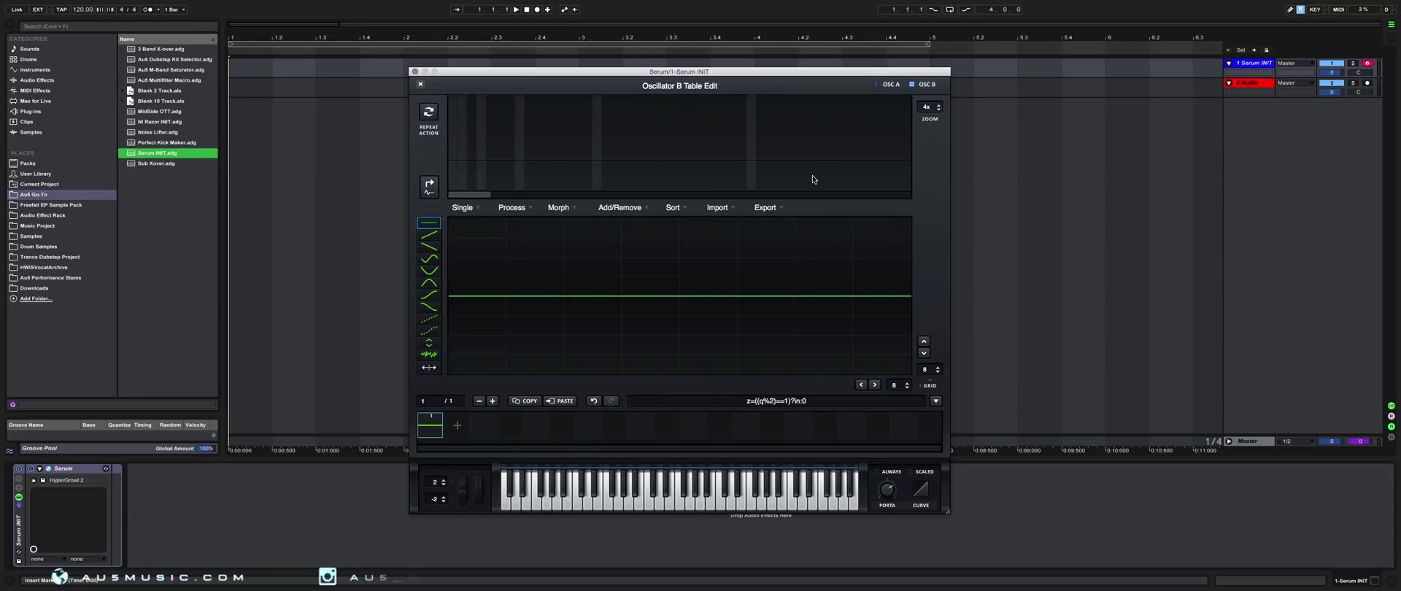
{"action": "left_click", "coordinate": [541, 124]}
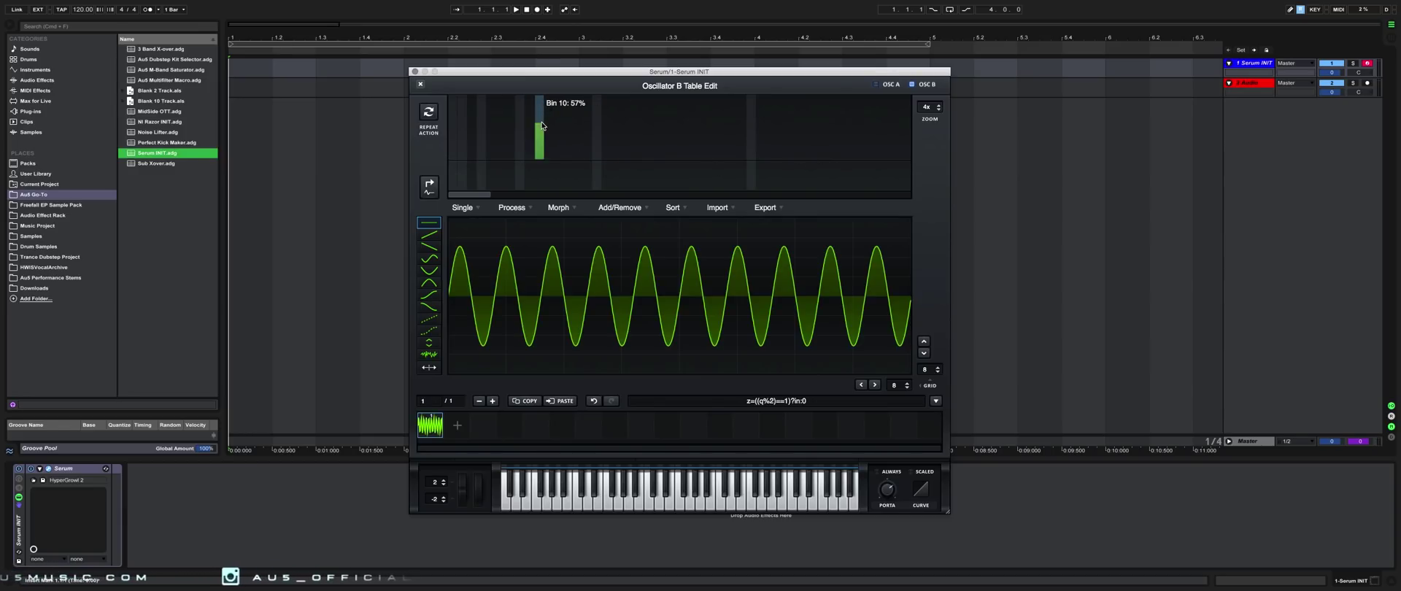
{"action": "left_click", "coordinate": [578, 133]}
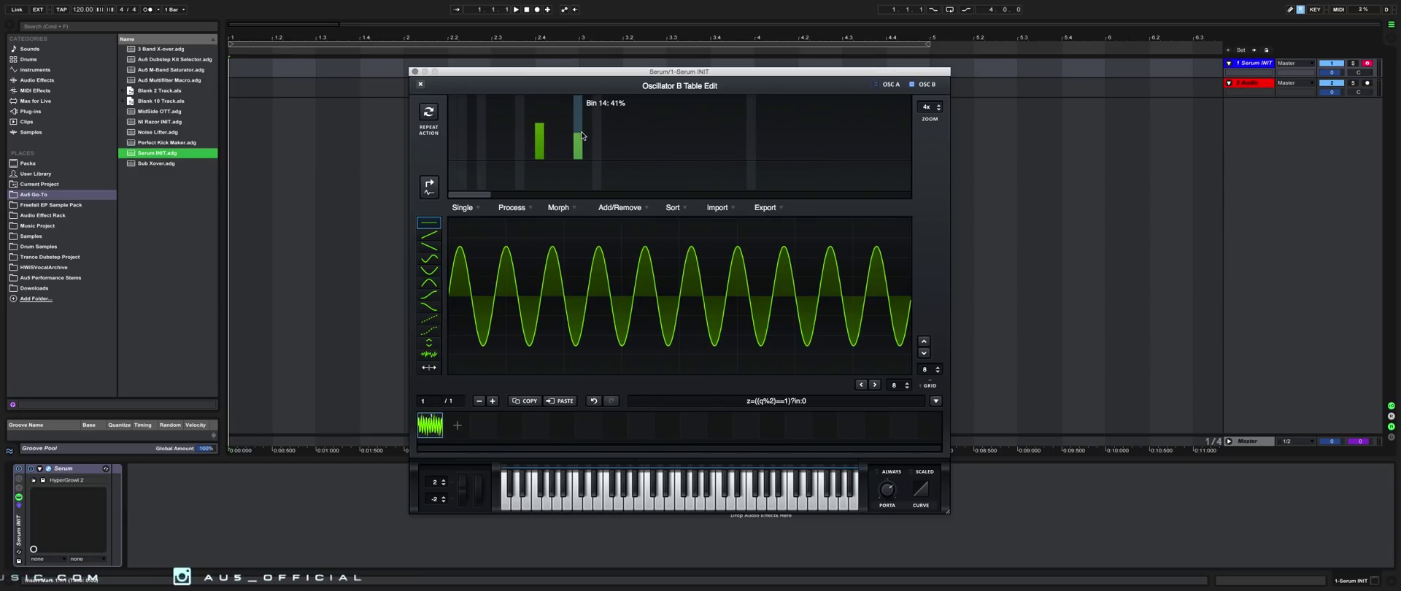
{"action": "left_click", "coordinate": [626, 127]}
{"action": "left_click", "coordinate": [685, 133]}
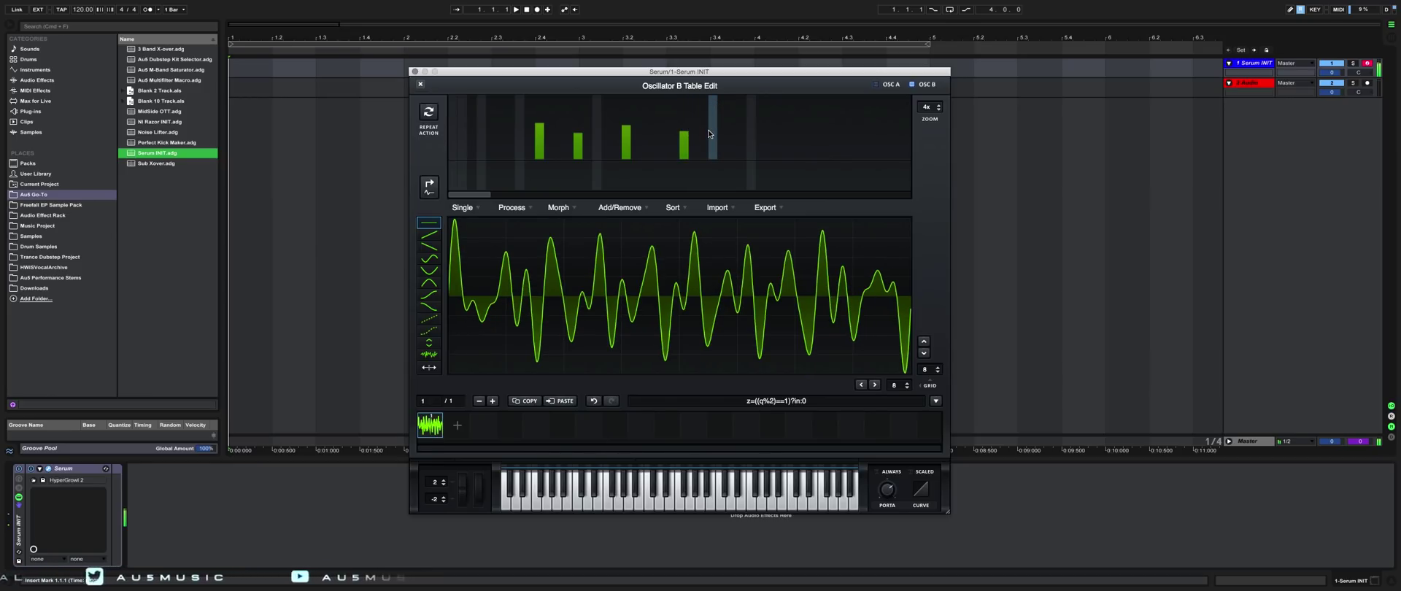
{"action": "left_click", "coordinate": [722, 114]}
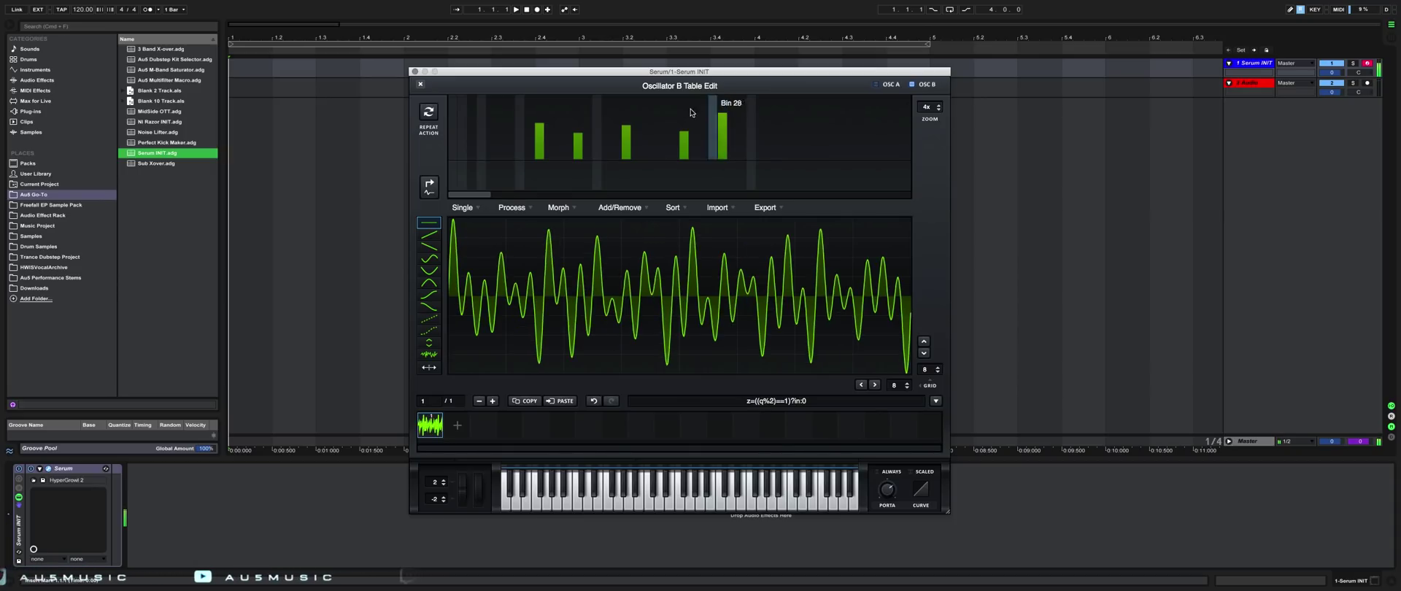
{"action": "left_click", "coordinate": [664, 111]}
{"action": "left_click", "coordinate": [626, 143]}
{"action": "left_click", "coordinate": [789, 110]}
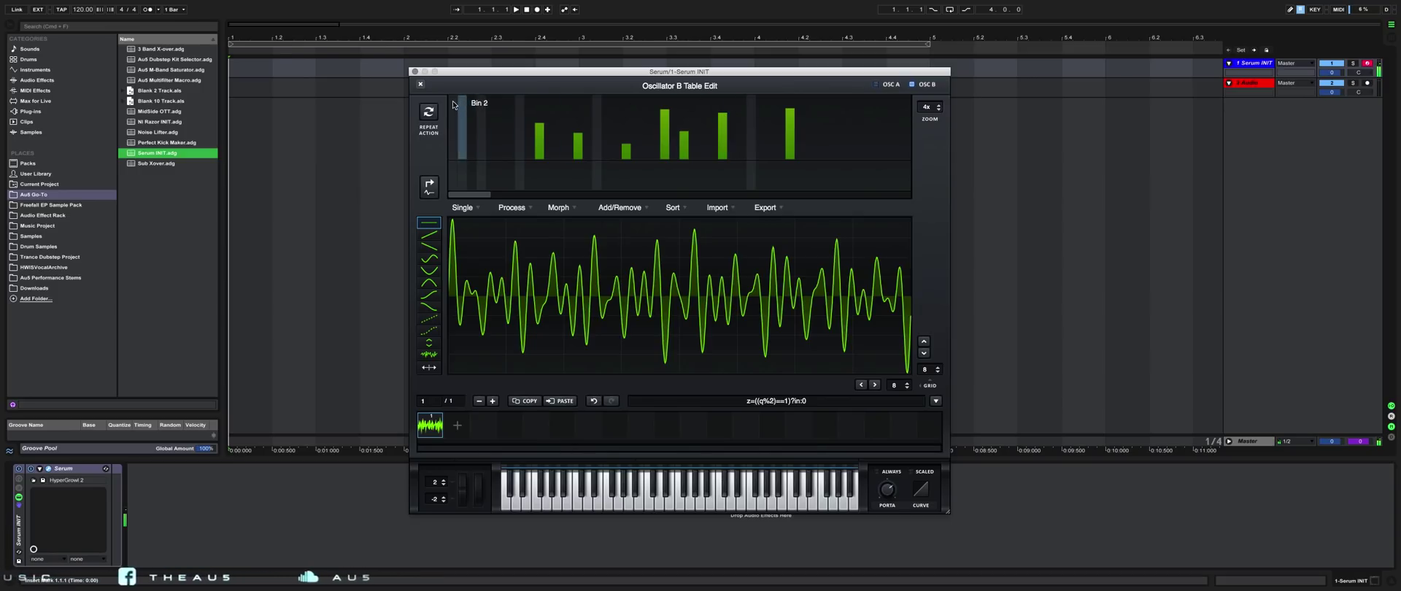
Step: Close the Osc B table editor and nudge Osc B's warp up to about 1.03%
{"action": "left_click", "coordinate": [420, 84]}
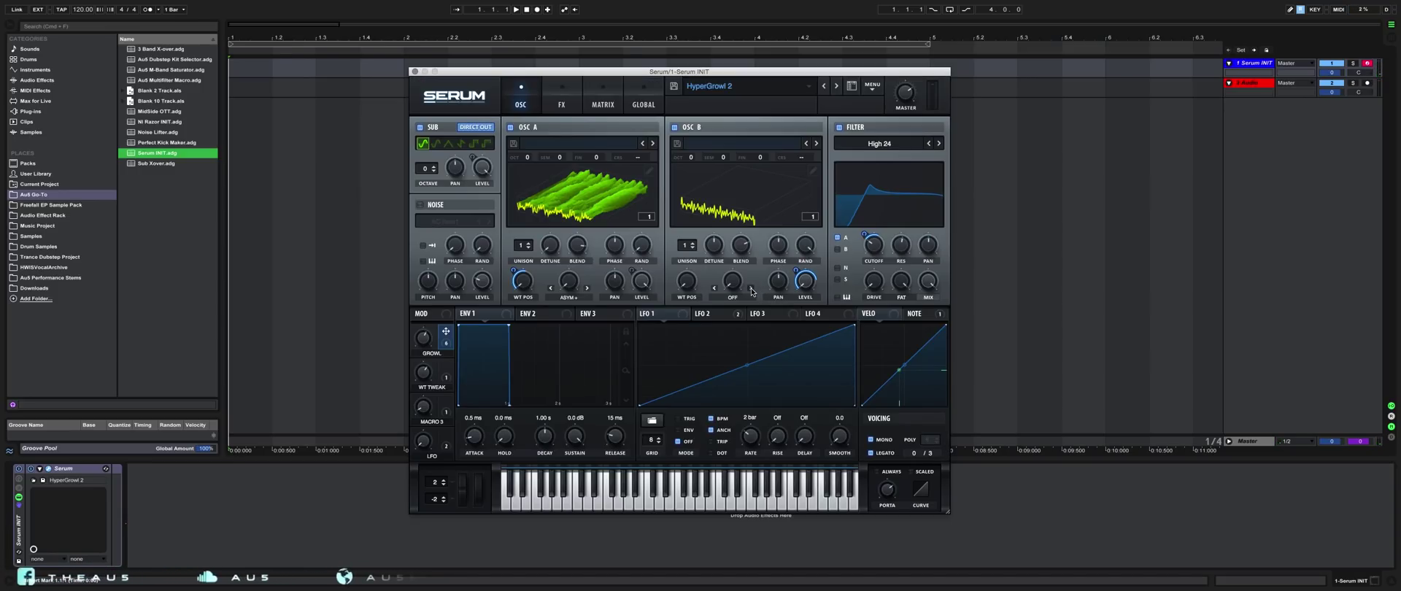
{"action": "left_click_drag", "start_coordinate": [733, 283], "coordinate": [734, 262]}
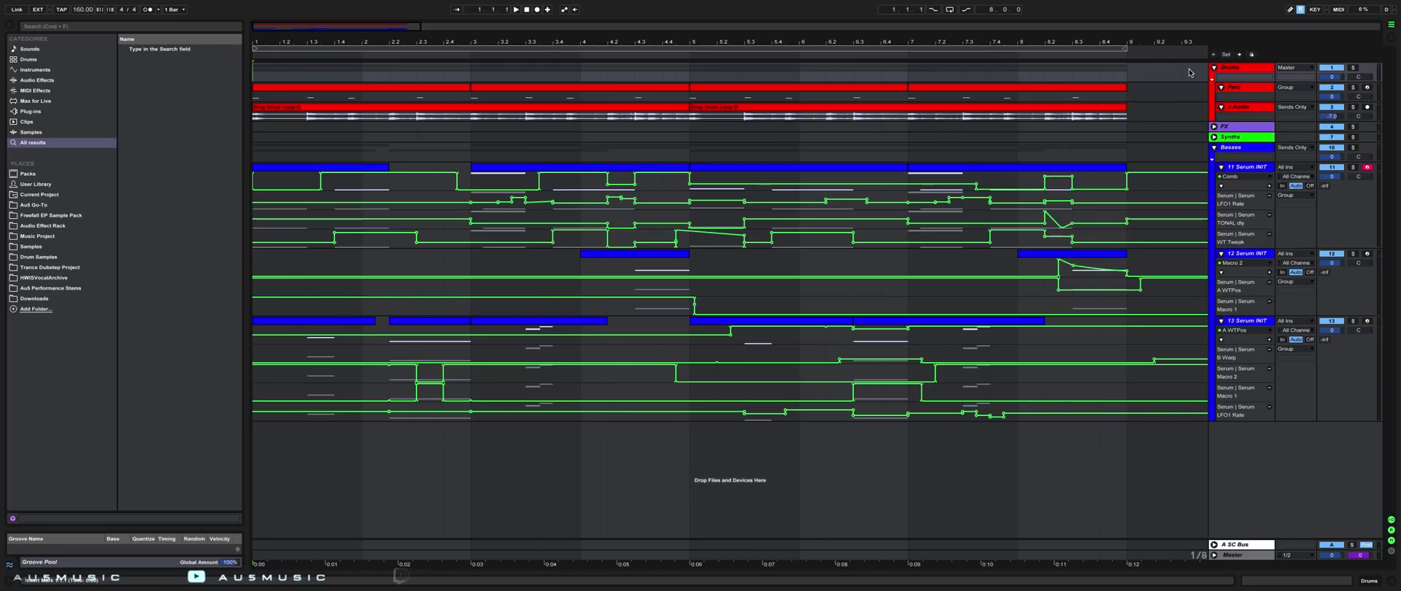
Step: Start playback of the three Serum INIT tracks and their automation from the start with the spacebar
{"action": "key", "text": "space"}
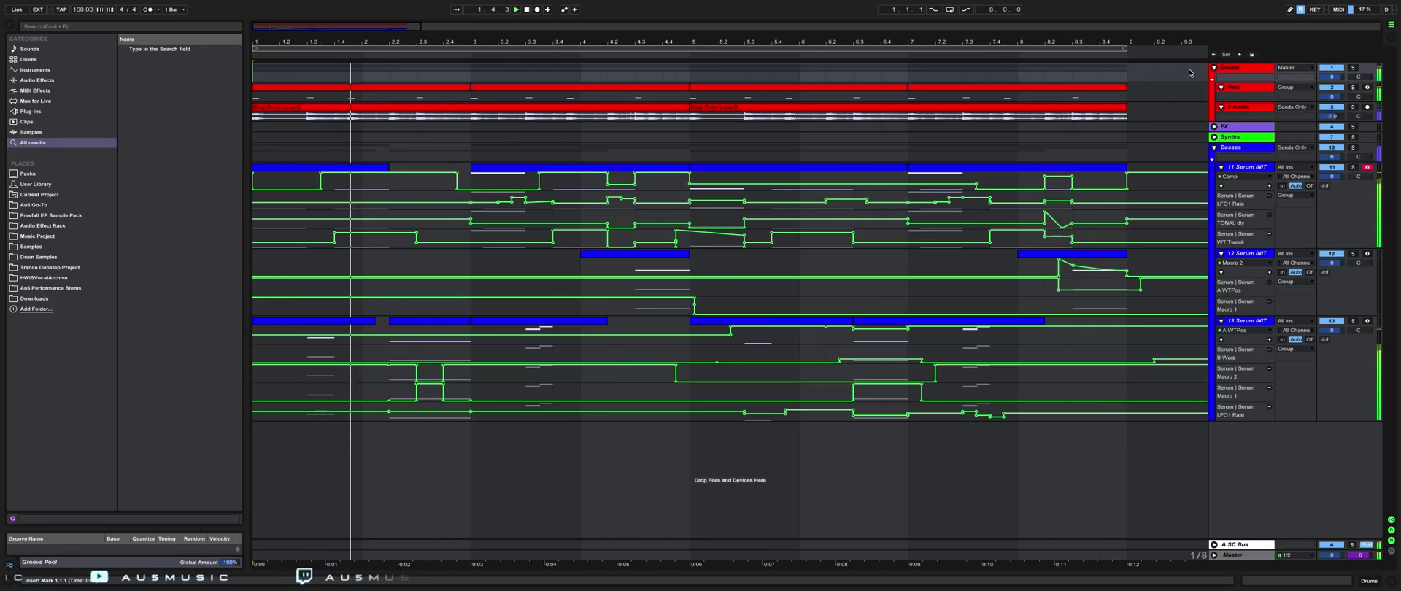